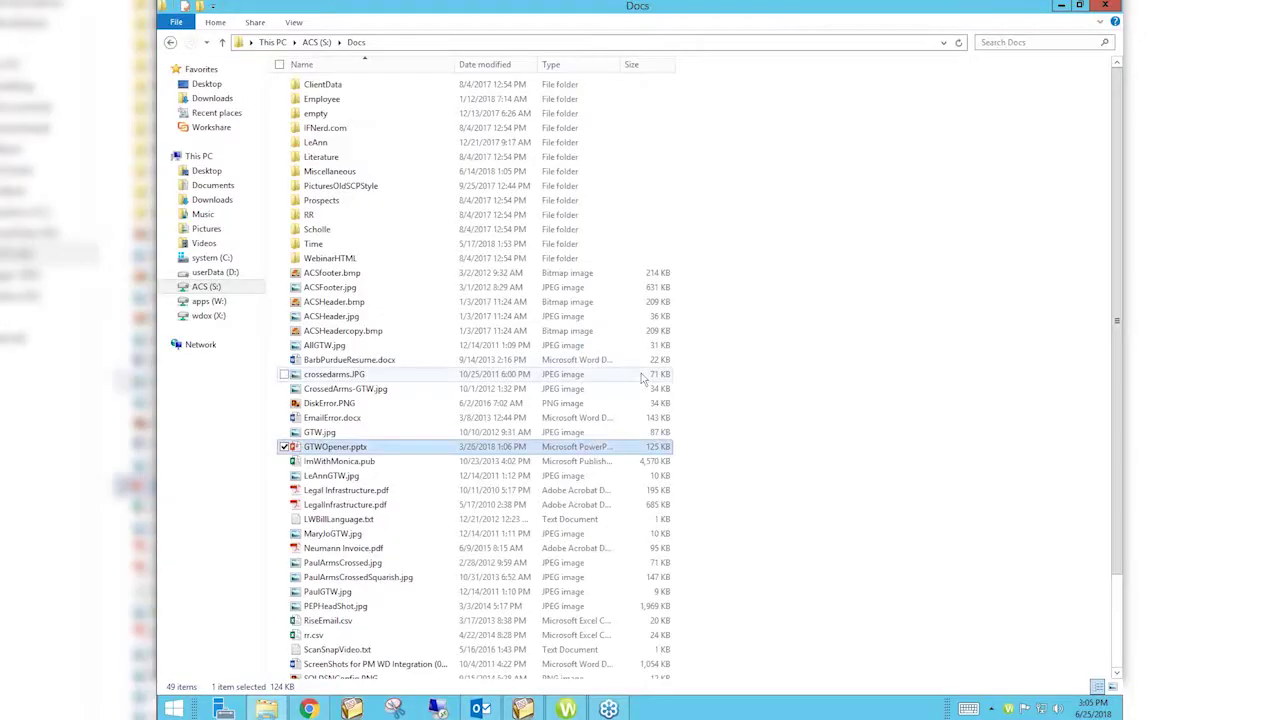
# Close File Explorer, hide the preview pane, and select the Mary Jo - Myrtle Beach 180507 to 180511 PDF.
pyautogui.click(1115, 7)
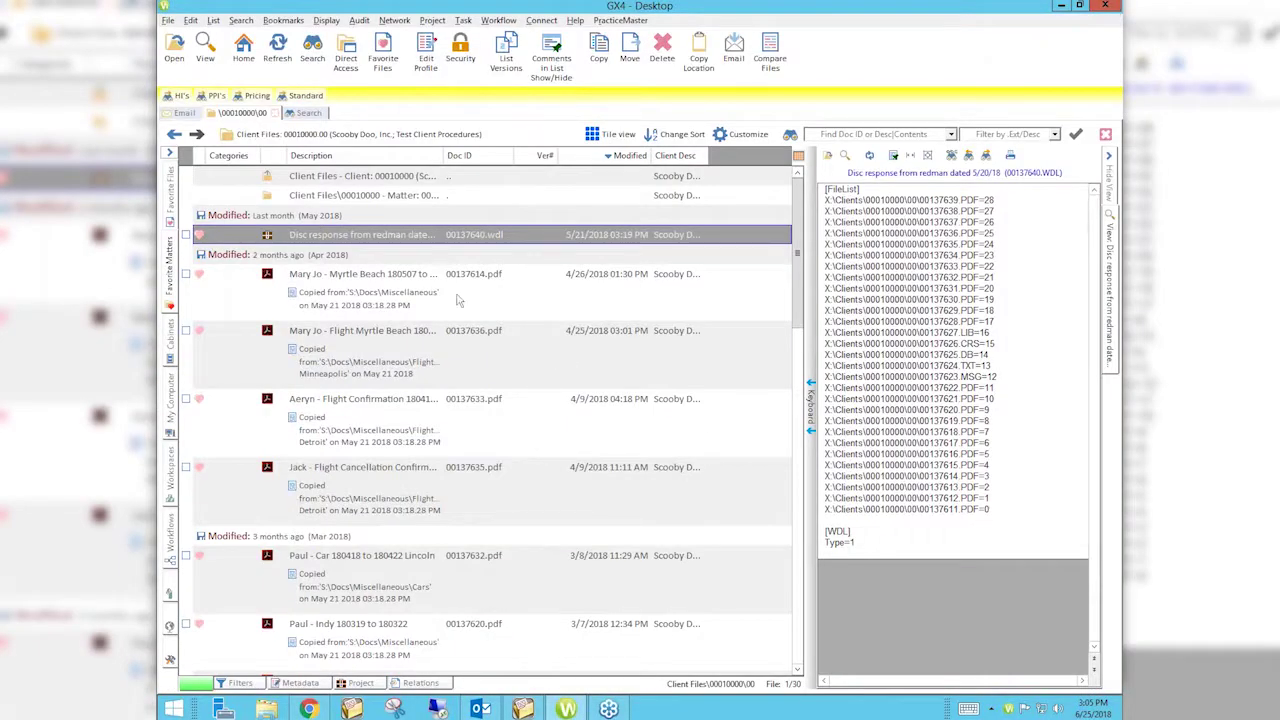
pyautogui.click(1109, 188)
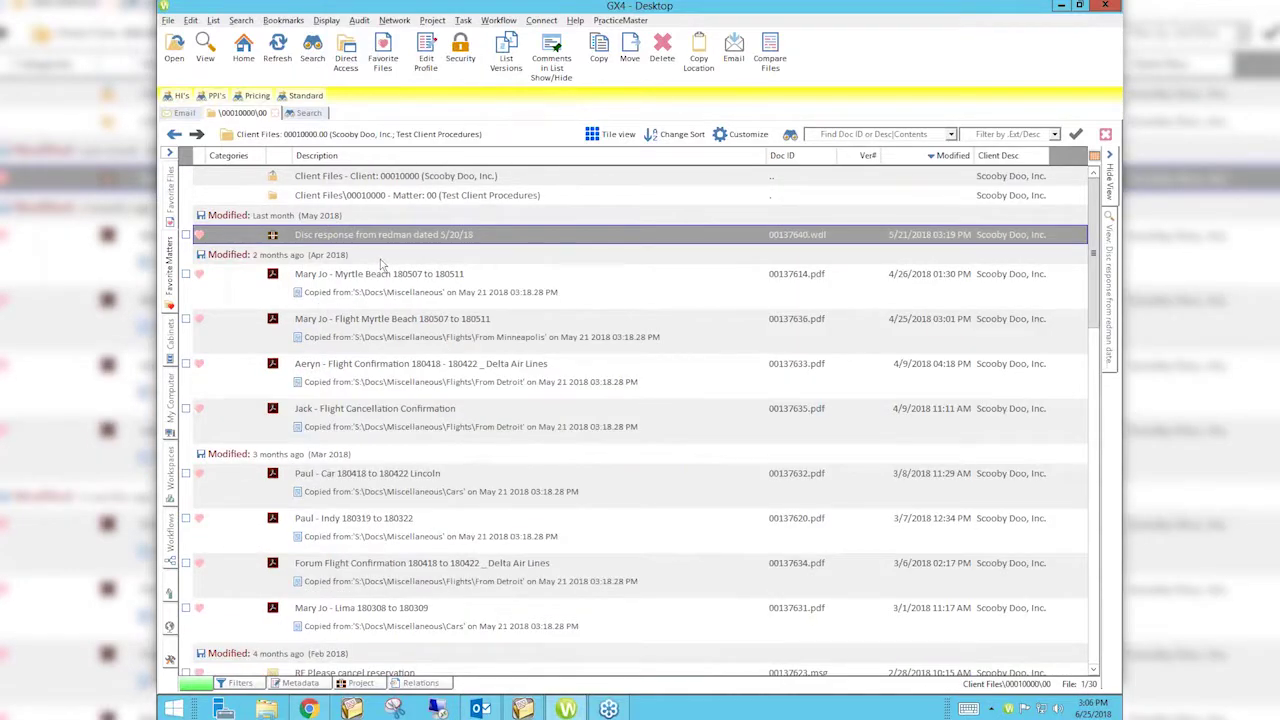
pyautogui.click(316, 277)
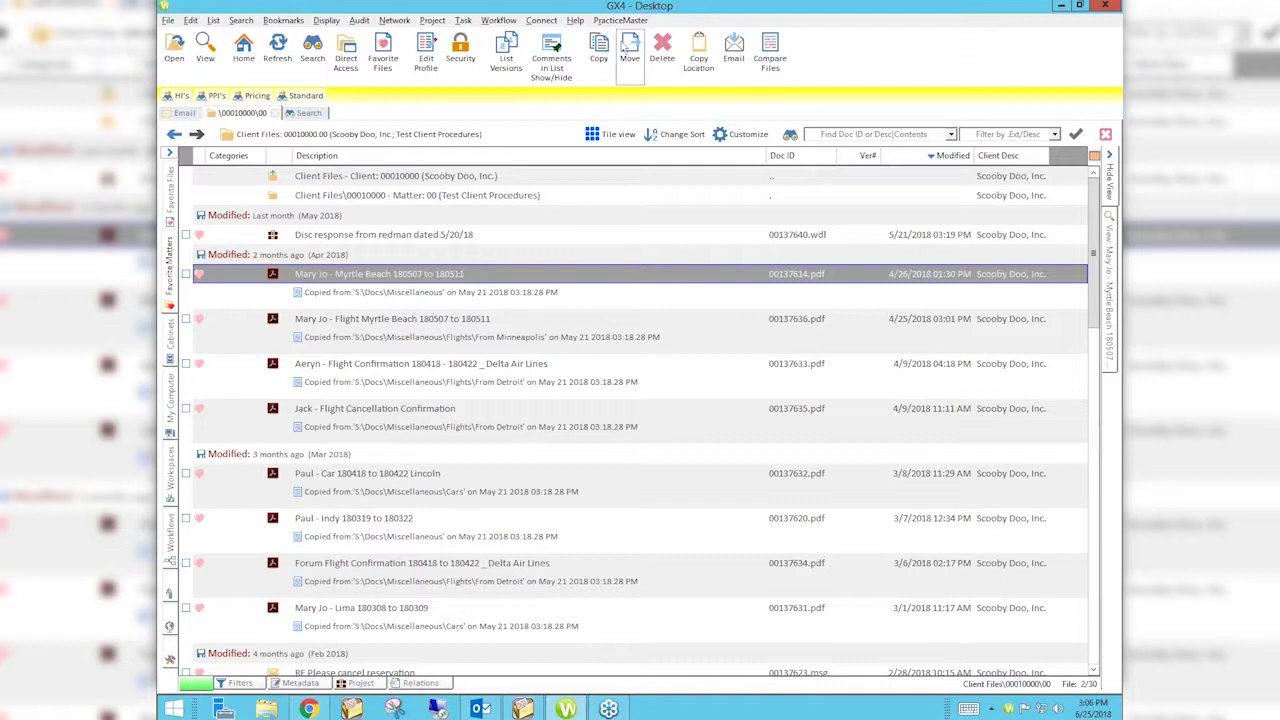
# Delete the selected Myrtle Beach PDF, sending it to the Salvage Bin.
pyautogui.click(662, 48)
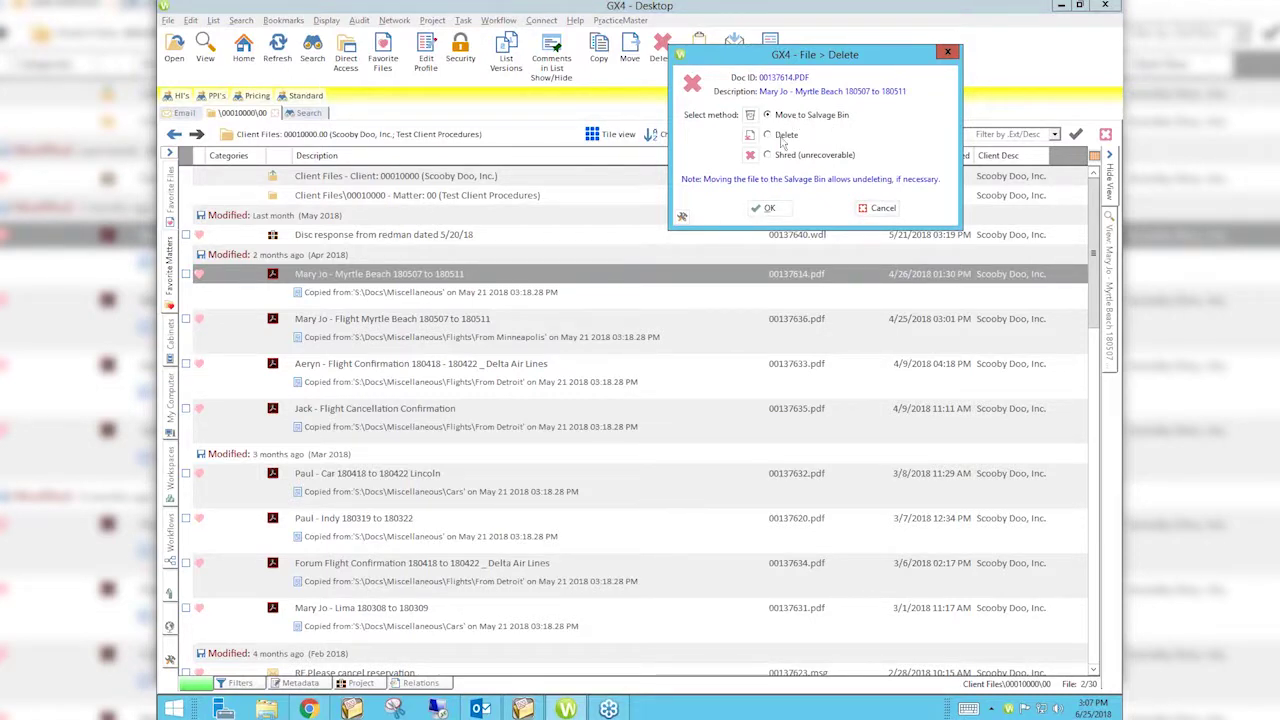
pyautogui.click(768, 208)
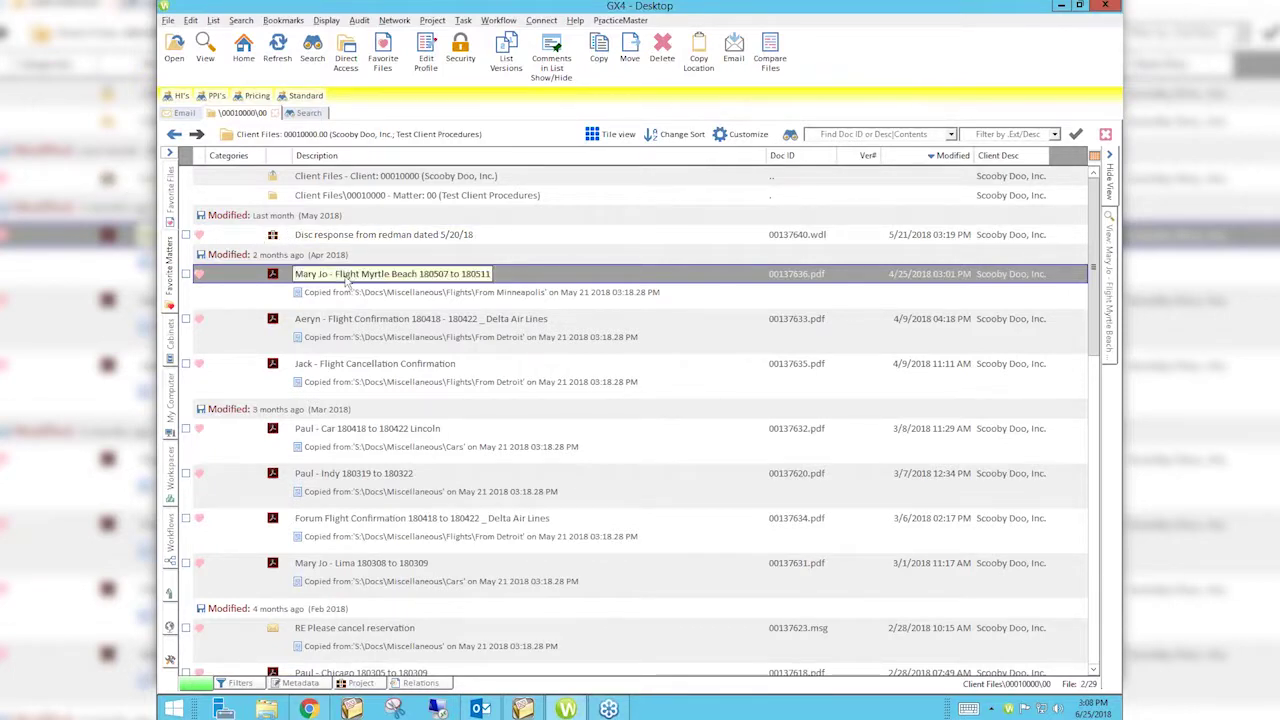
# In Cabinets, browse Client Files > Salvage > 00010000 - Scooby Doo, Inc. > 00 - Test Client Procedures.
pyautogui.click(168, 335)
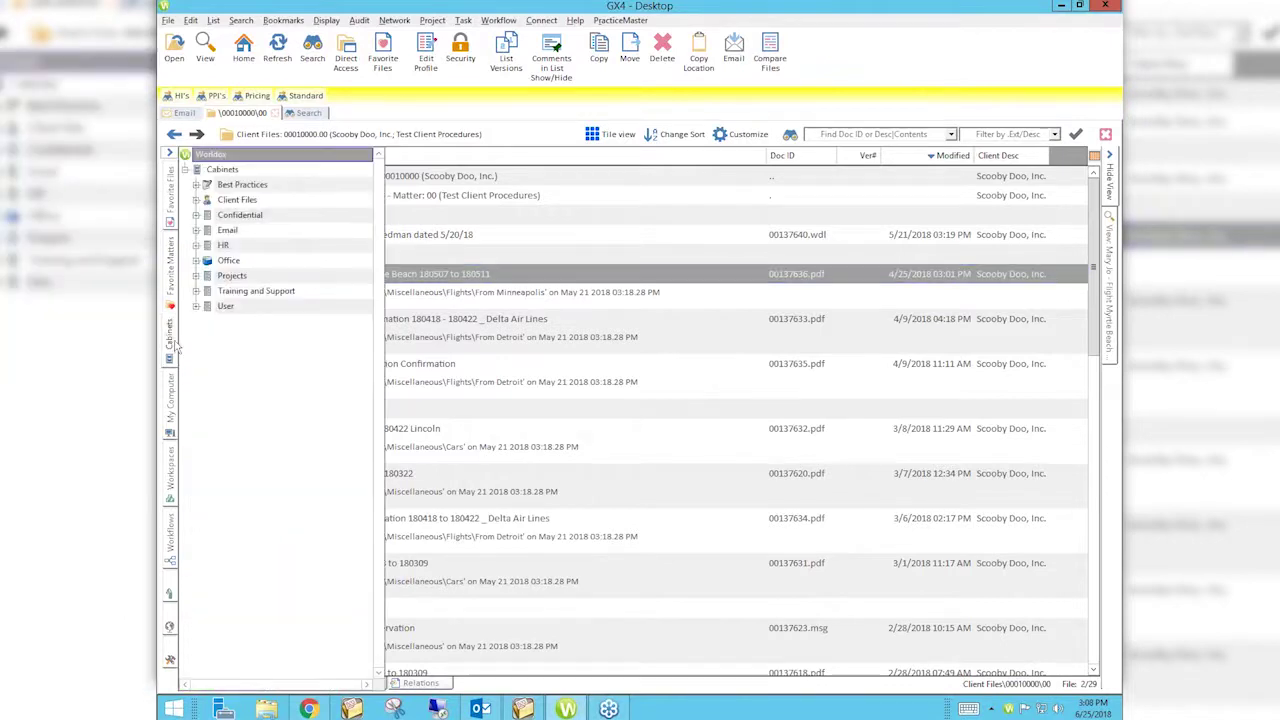
pyautogui.click(196, 200)
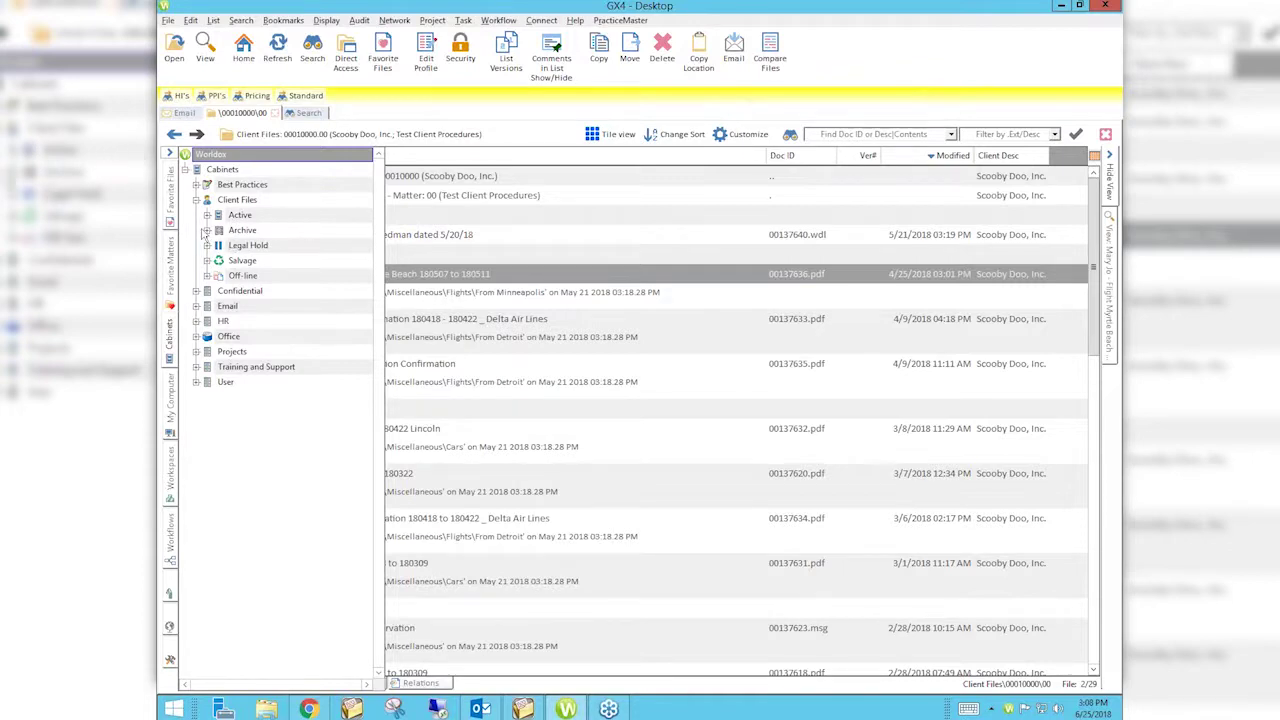
pyautogui.click(208, 261)
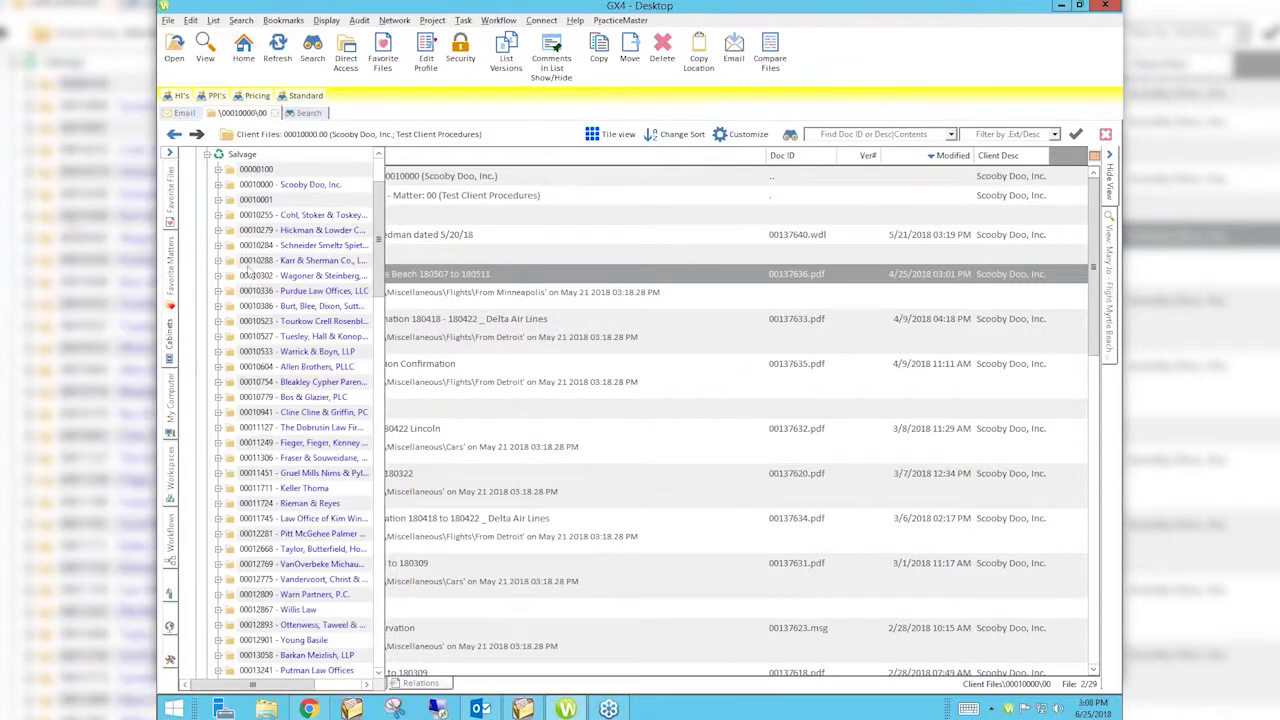
pyautogui.click(218, 185)
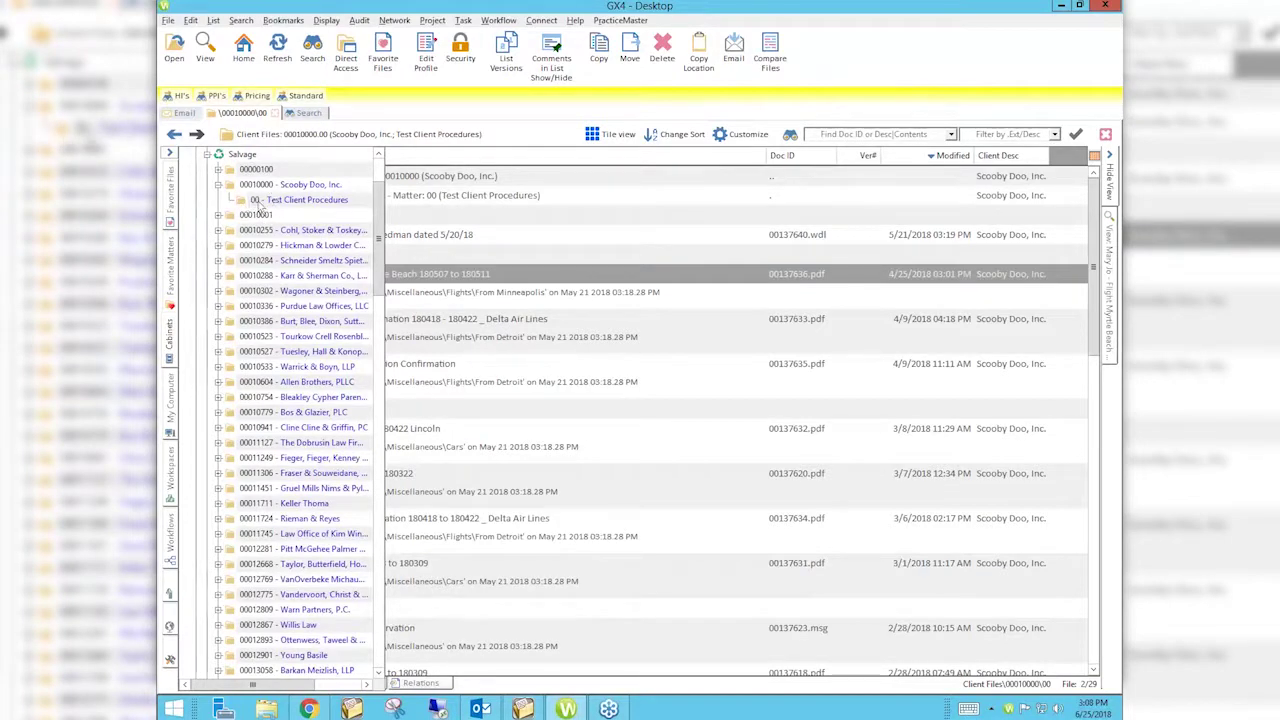
pyautogui.click(305, 201)
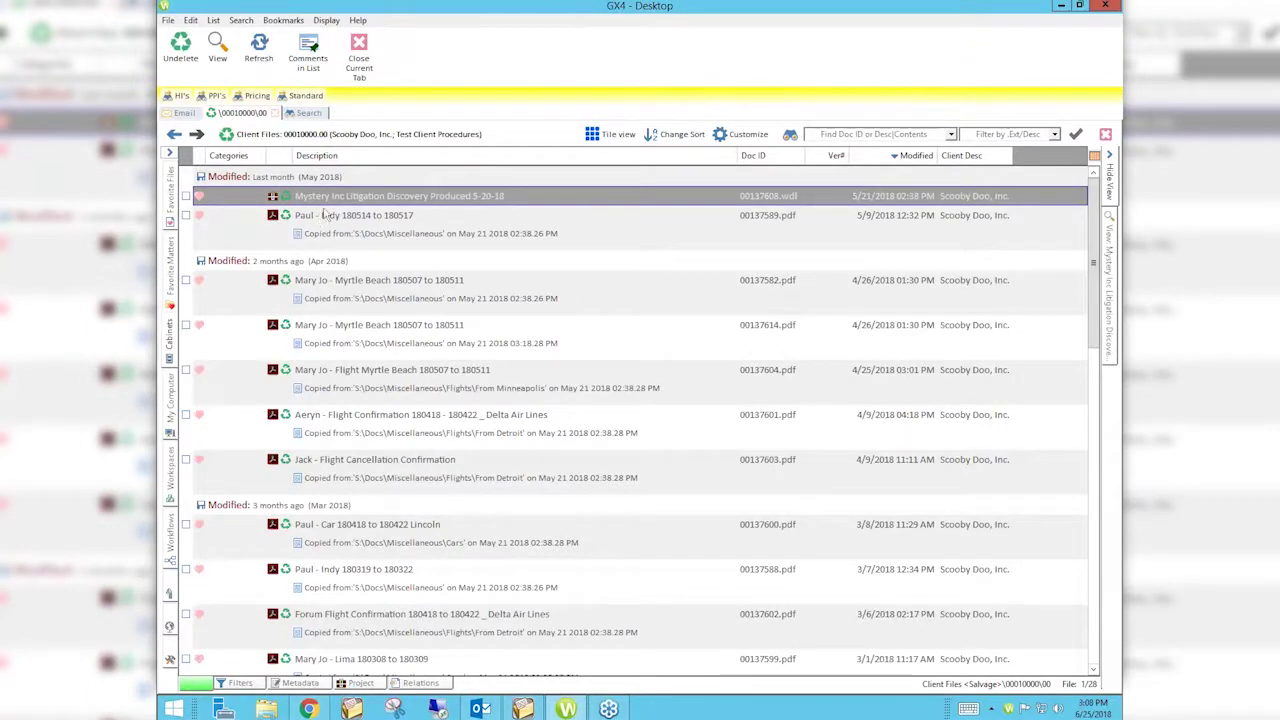
# Select the Mary Jo - Myrtle Beach PDF, cancel the description edits, and close the Salvage list.
pyautogui.click(352, 283)
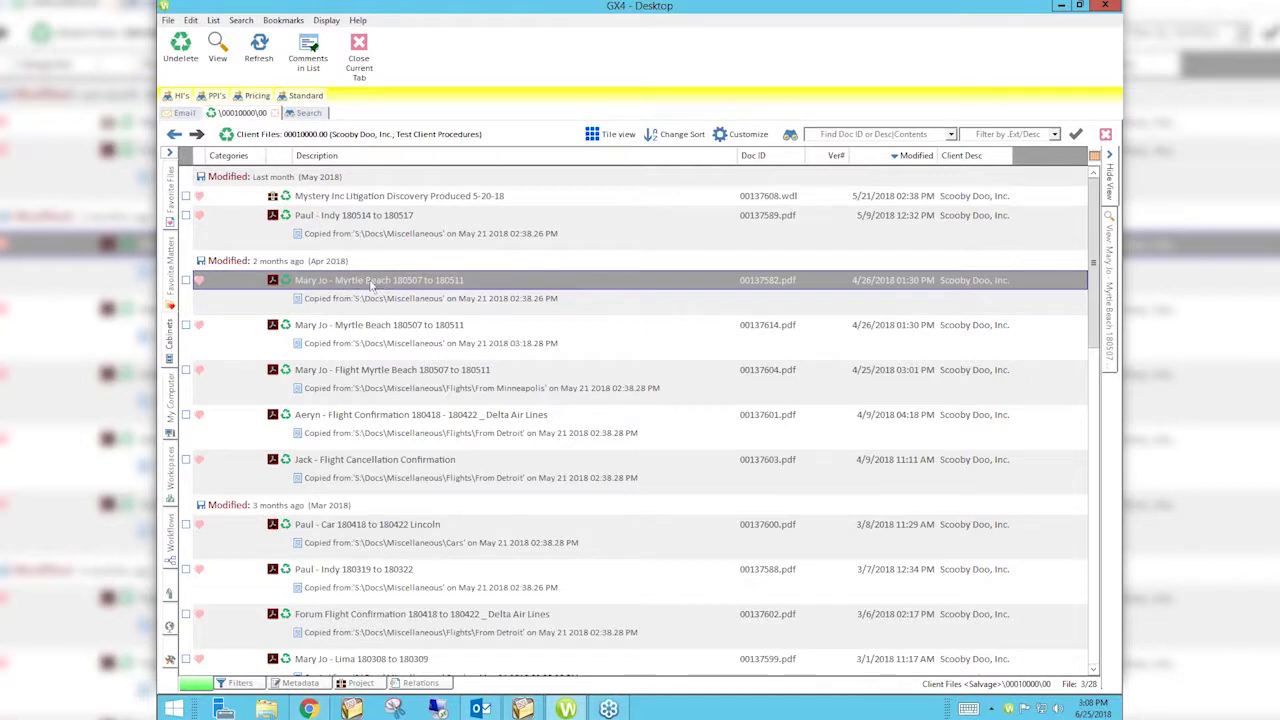
pyautogui.click(365, 284)
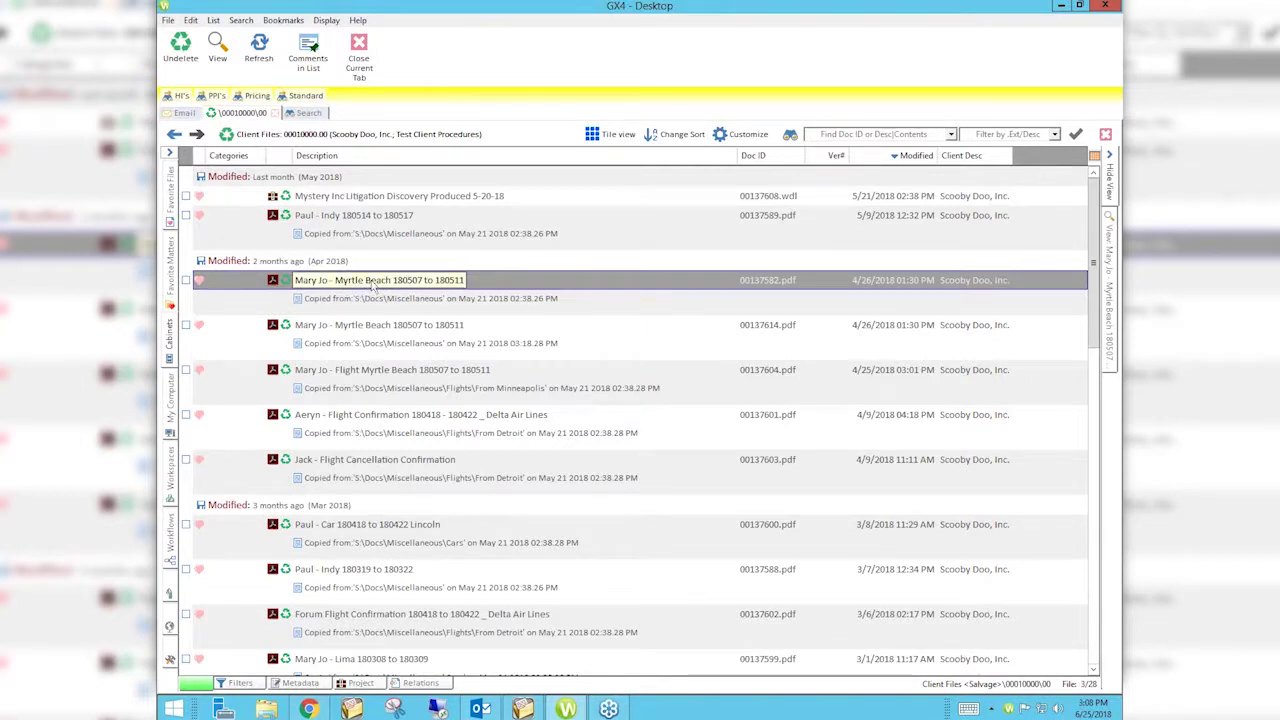
pyautogui.press('Escape')
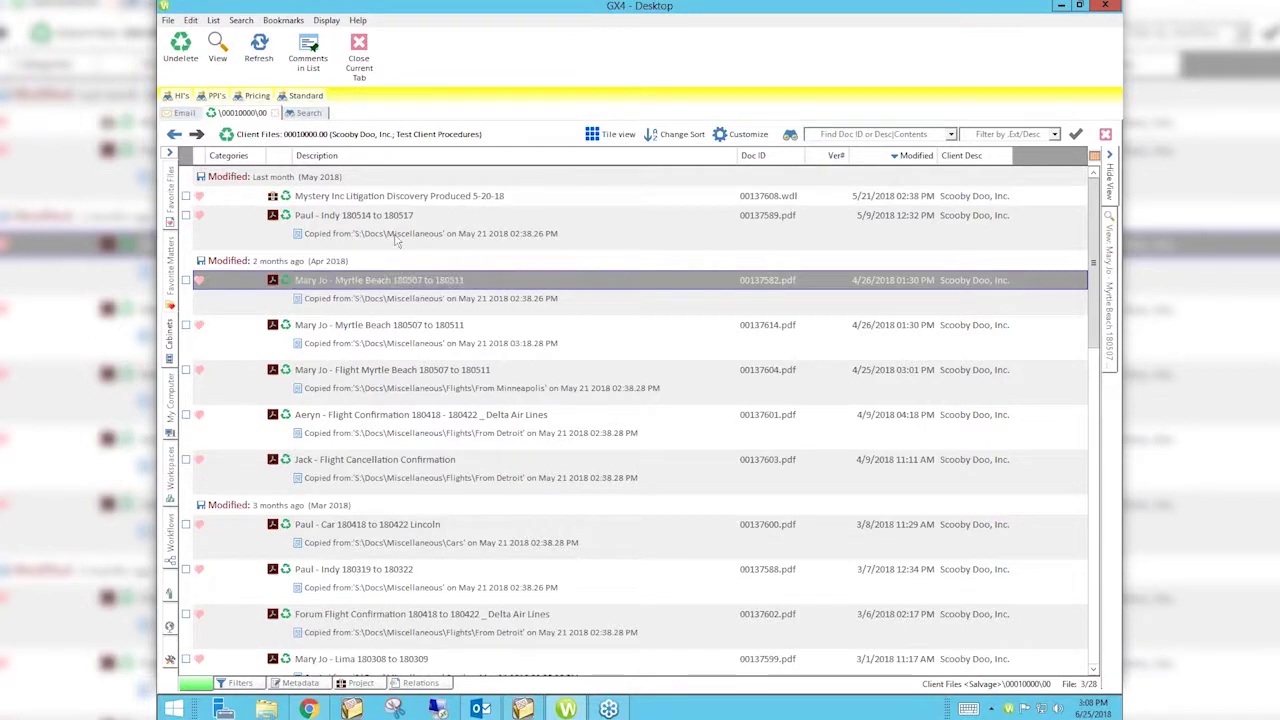
pyautogui.click(362, 285)
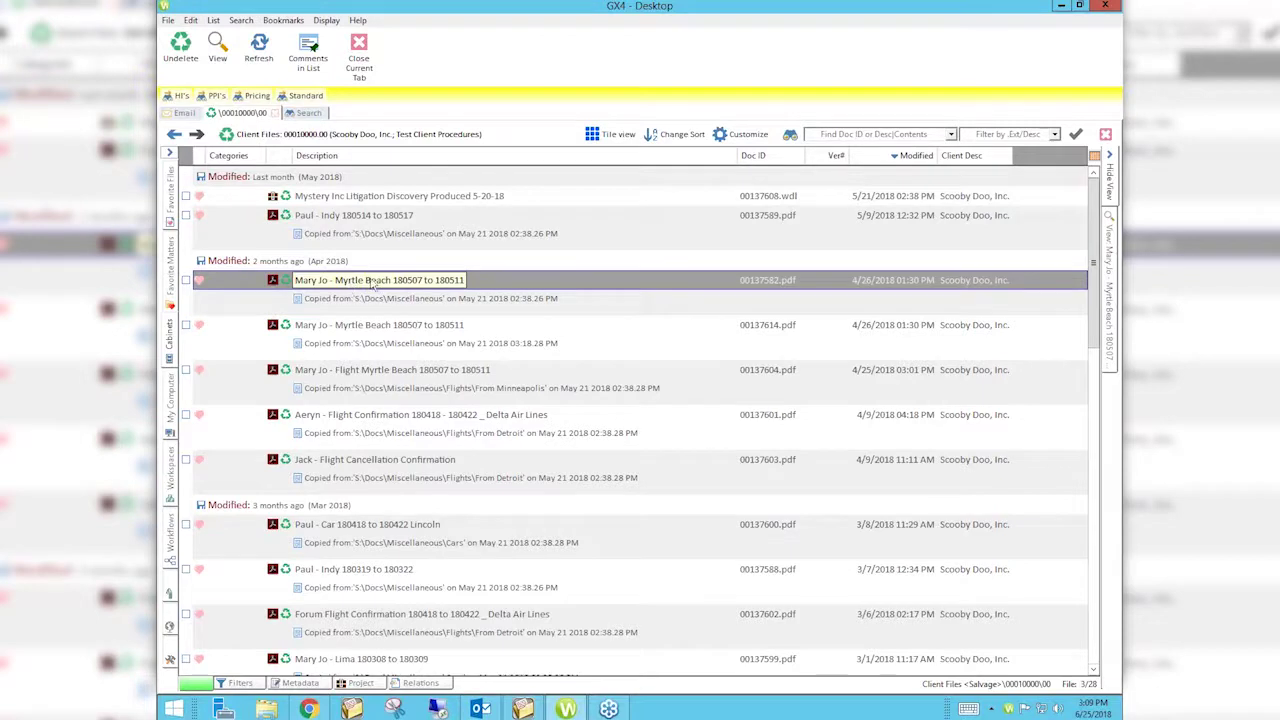
pyautogui.press('Escape')
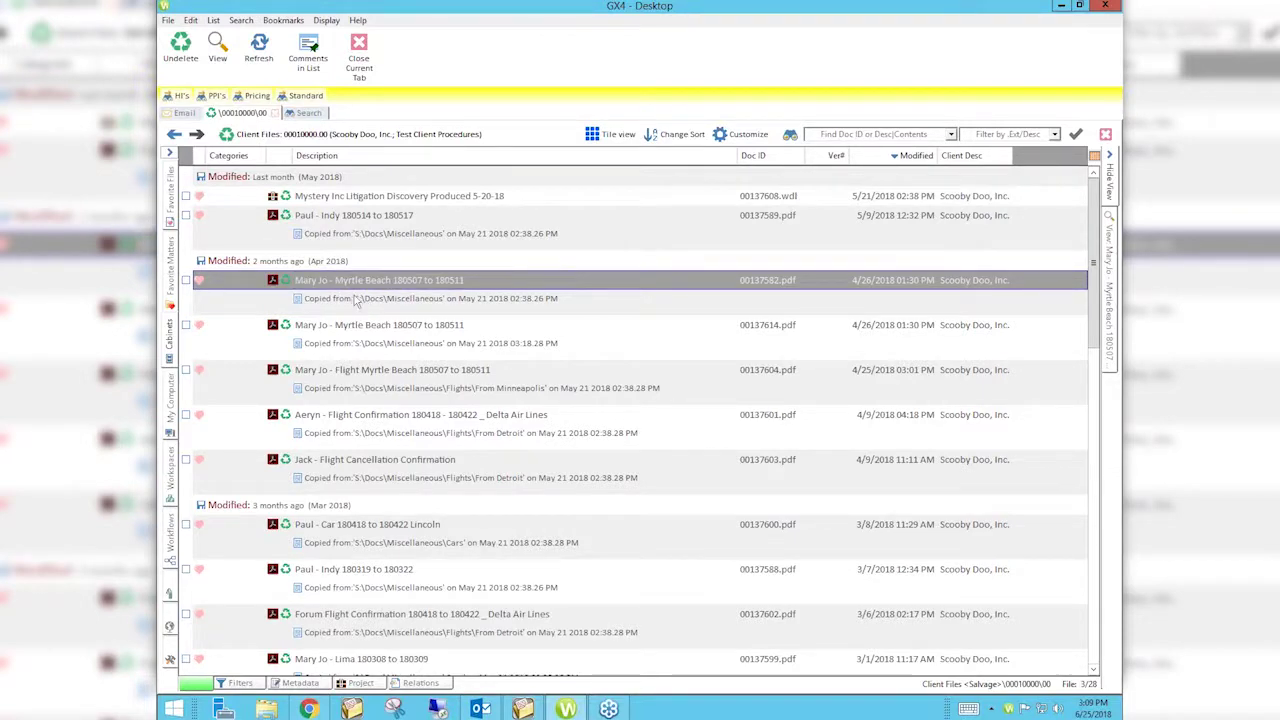
pyautogui.click(352, 285)
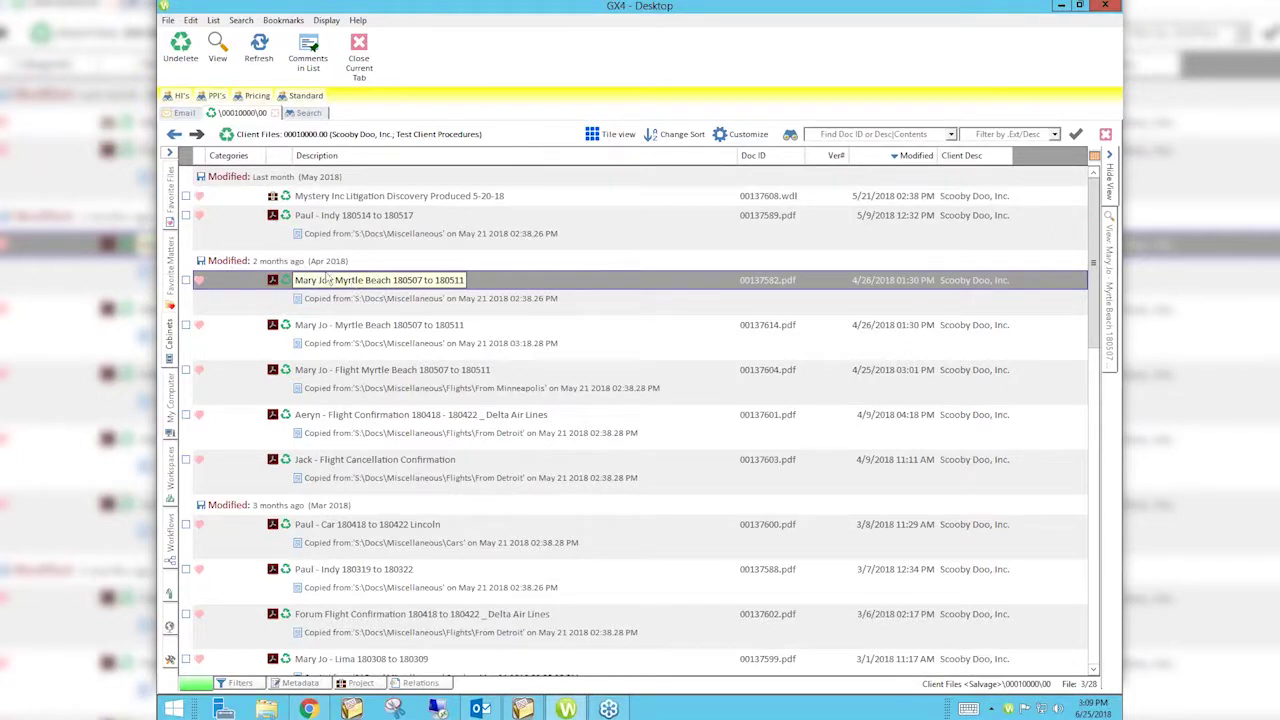
pyautogui.click(1105, 134)
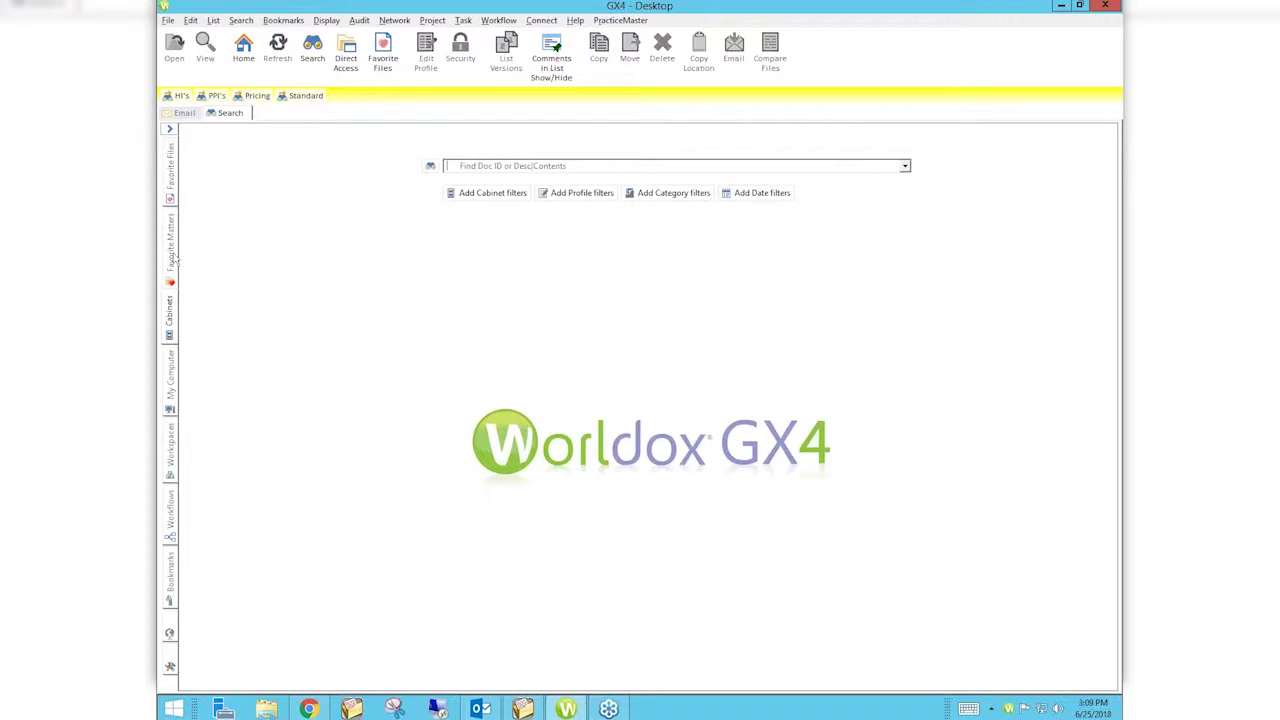
# Reopen Client Files > Salvage > 00010000 - Scooby Doo, Inc. > 00 - Test Client Procedures from Cabinets.
pyautogui.click(169, 315)
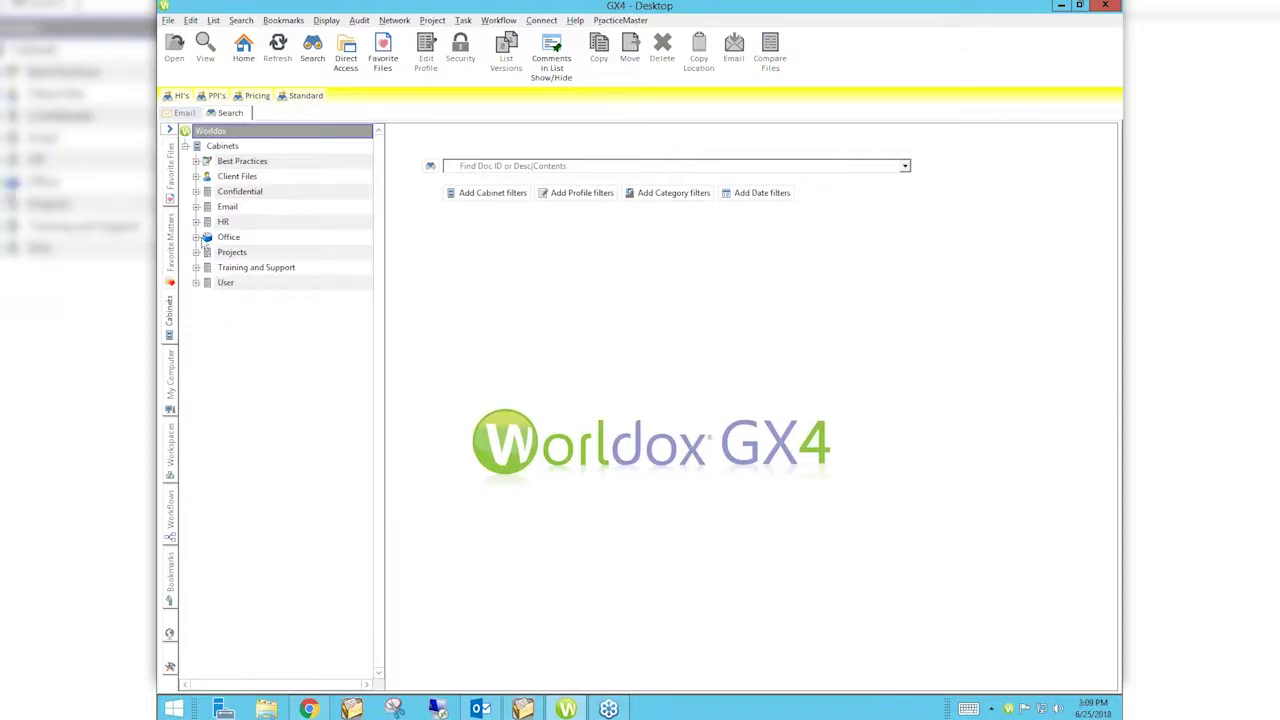
pyautogui.click(196, 176)
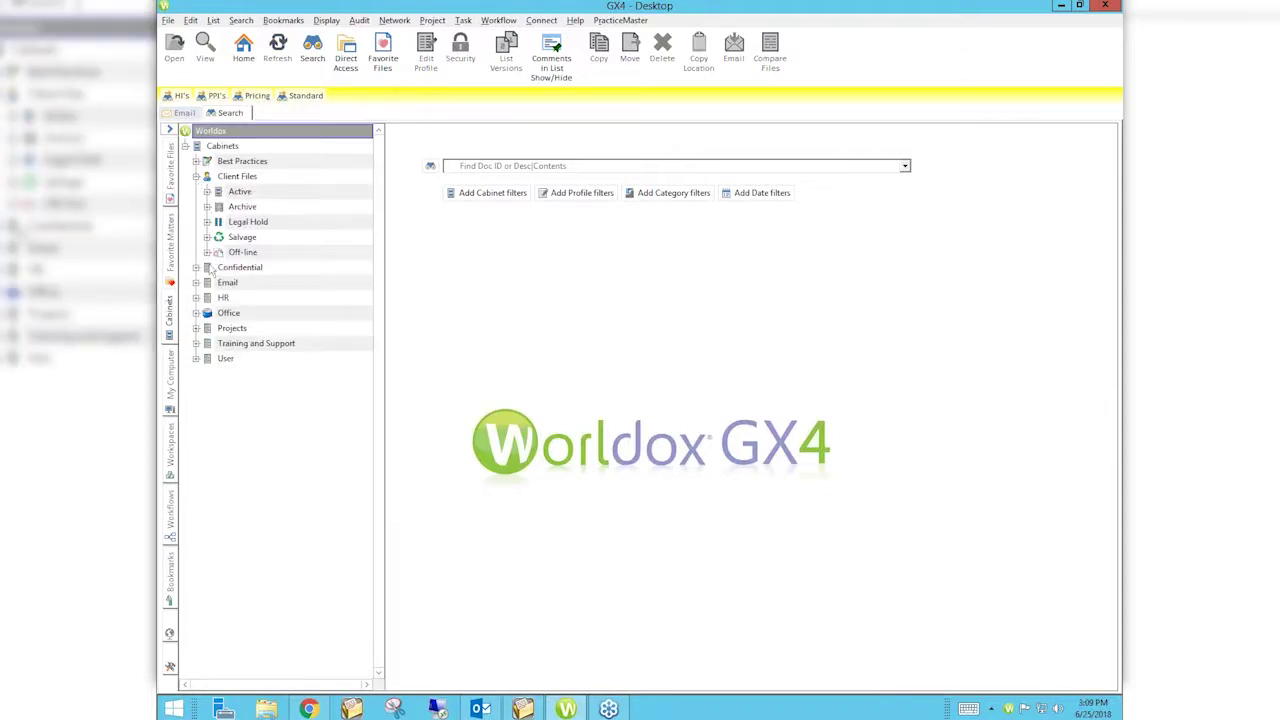
pyautogui.click(207, 237)
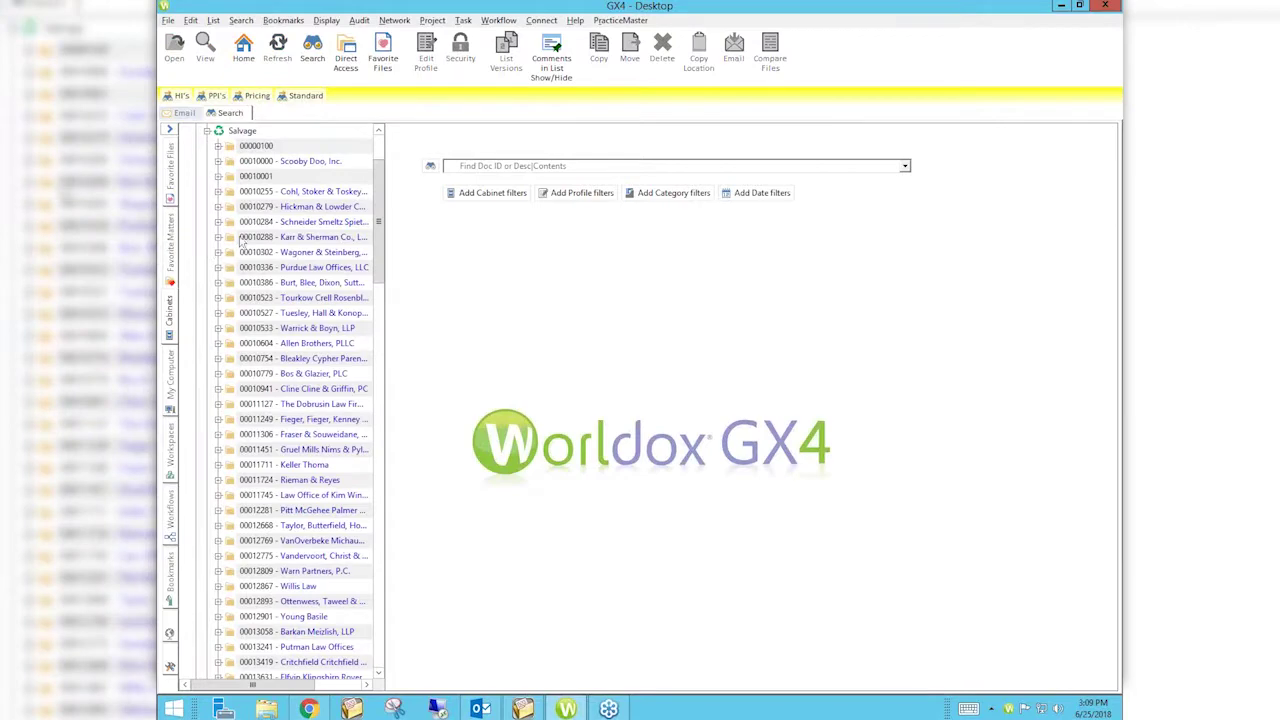
pyautogui.click(218, 161)
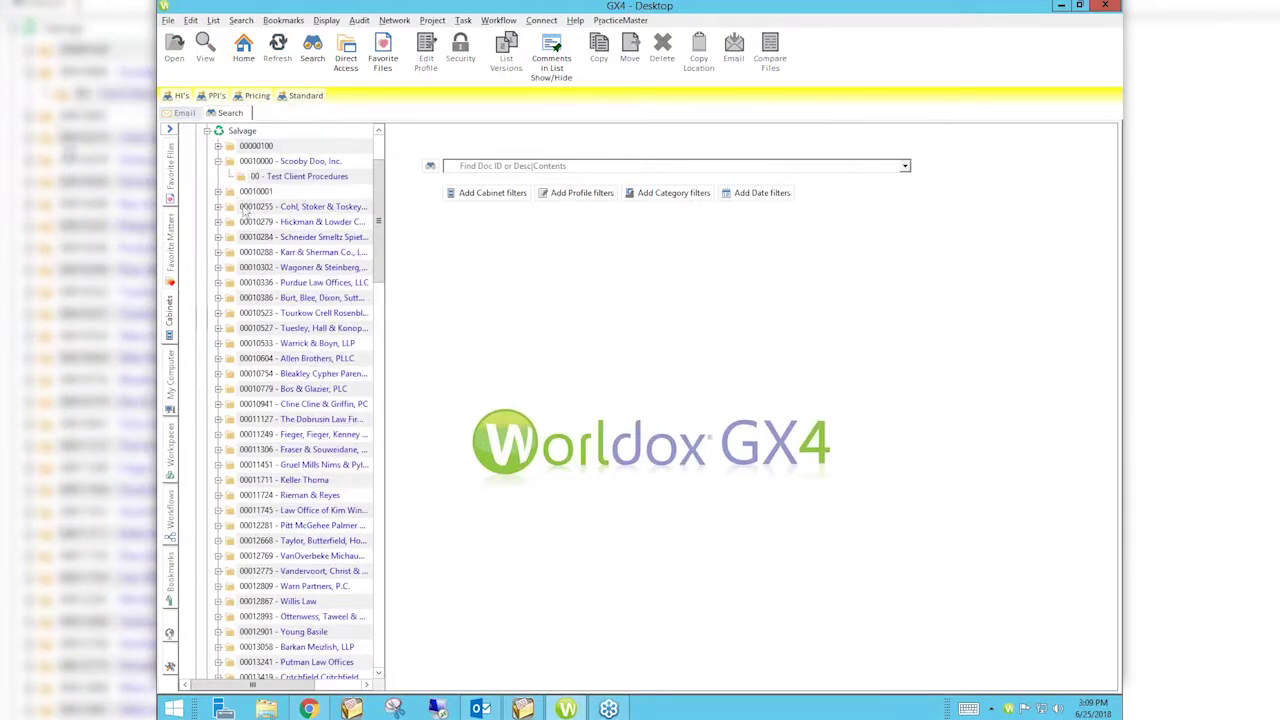
pyautogui.click(268, 176)
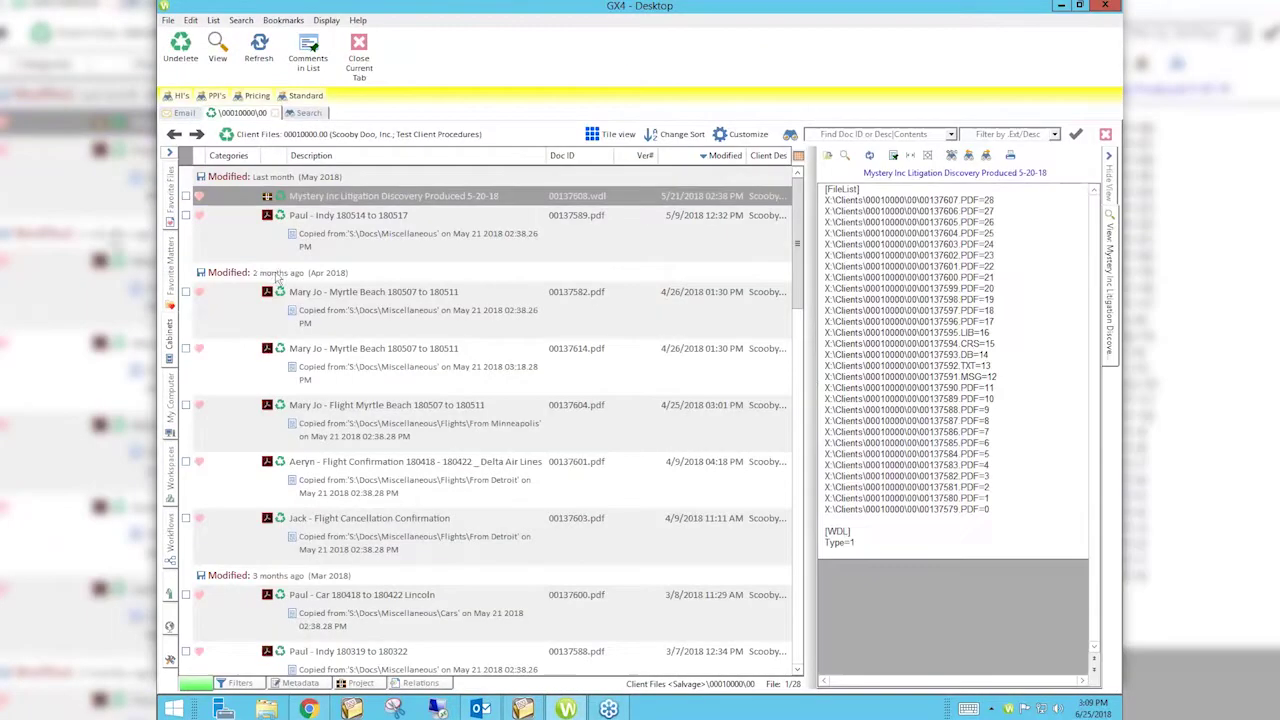
# Undelete the Mary Jo - Myrtle Beach PDF via its context menu, confirming and dismissing the message.
pyautogui.rightClick(350, 296)
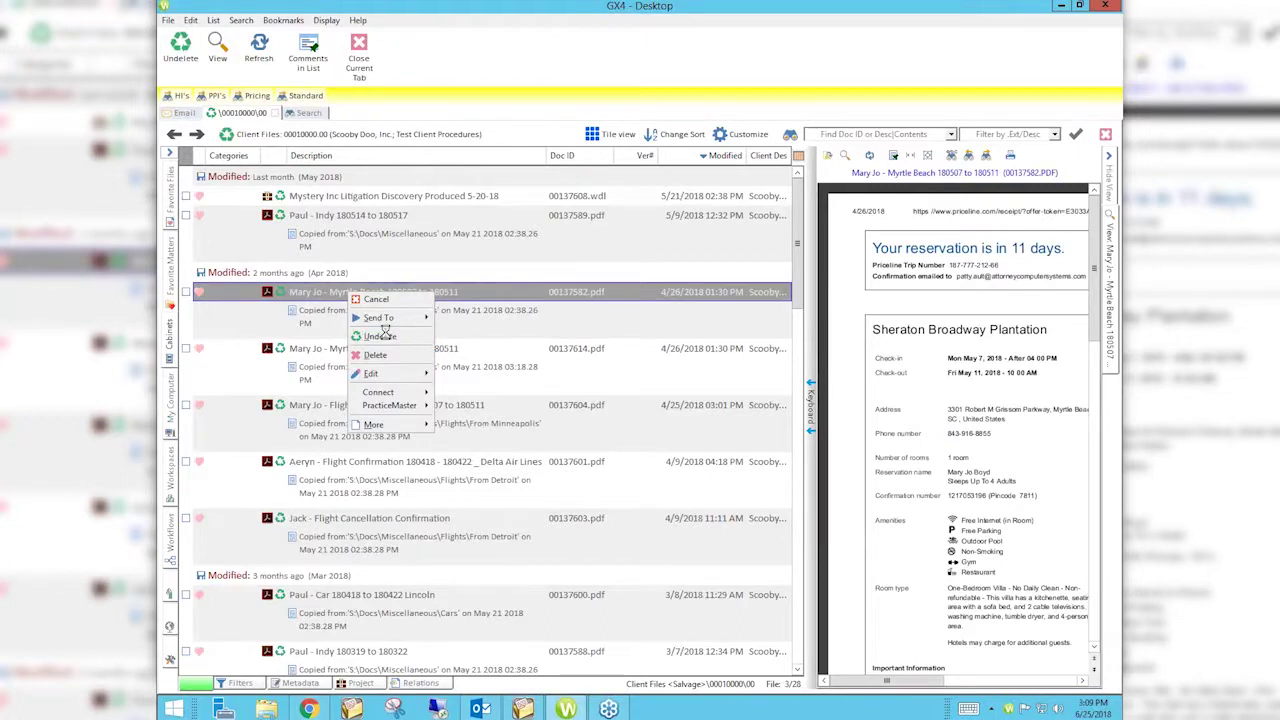
pyautogui.click(384, 337)
pyautogui.click(592, 380)
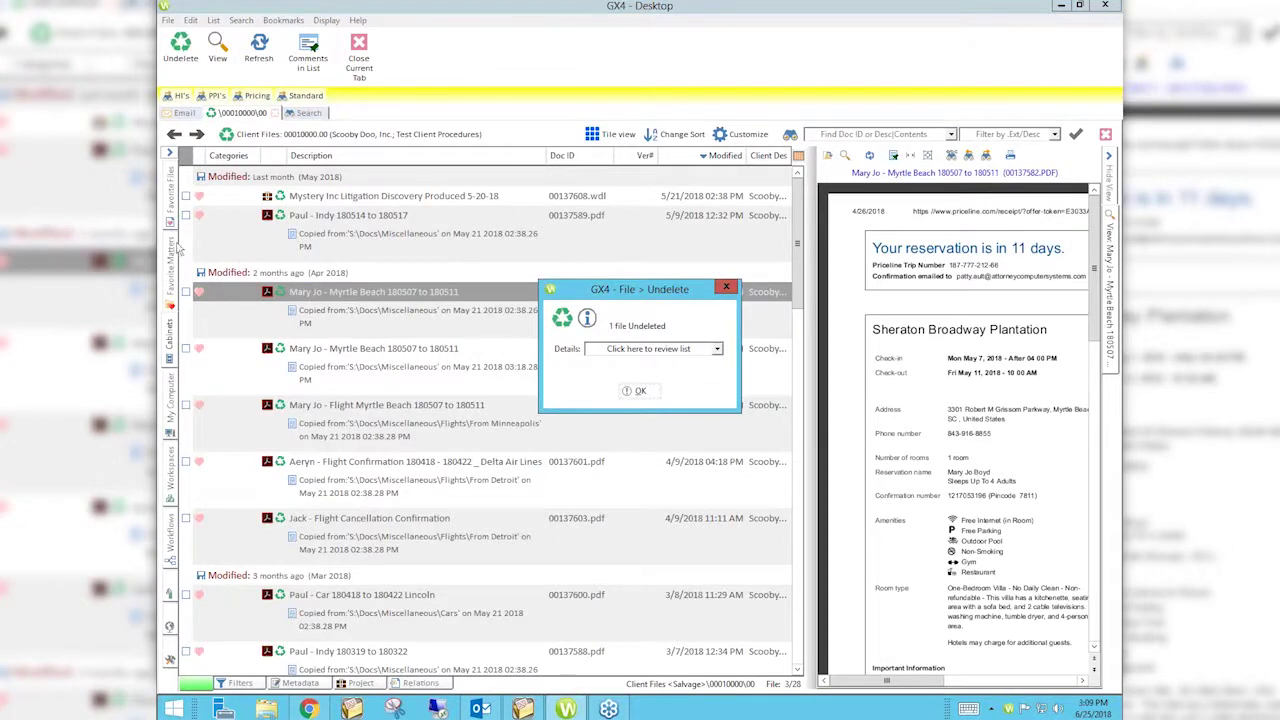
pyautogui.click(638, 391)
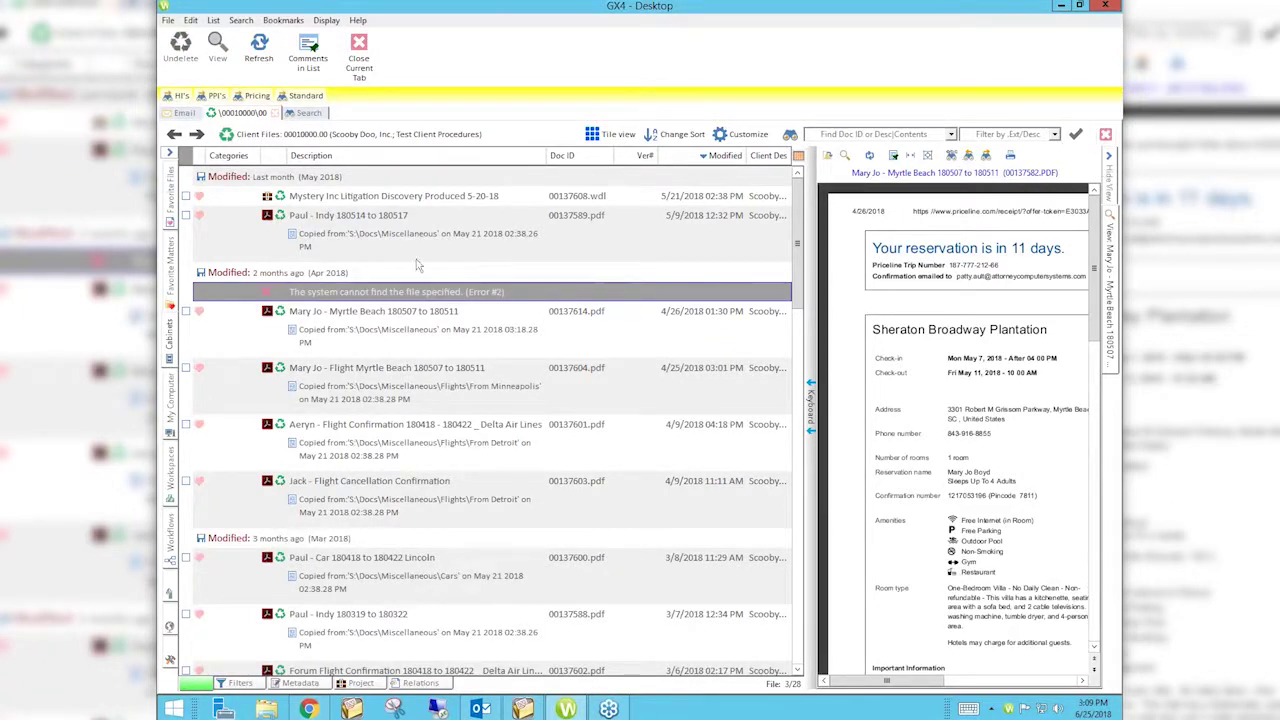
# Close the Salvage tab, jump via Direct Access to the Scooby Doo, Inc. matter, and hide the preview.
pyautogui.click(1105, 135)
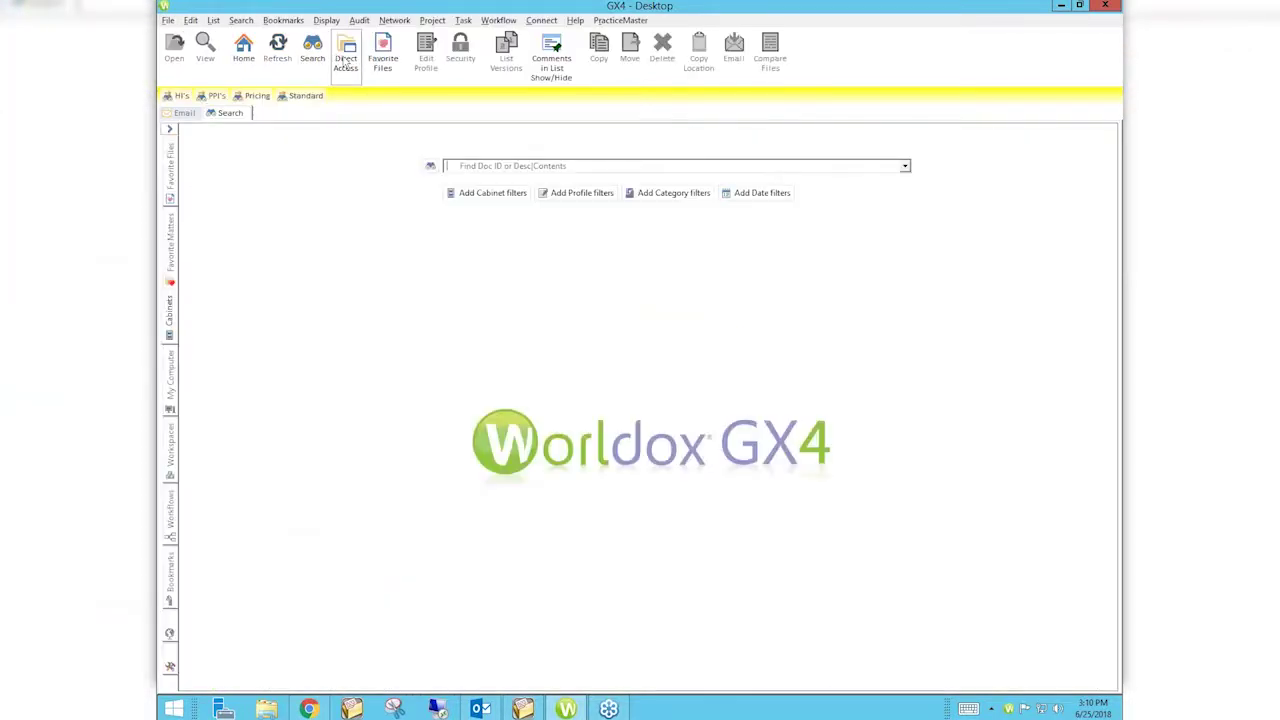
pyautogui.click(345, 50)
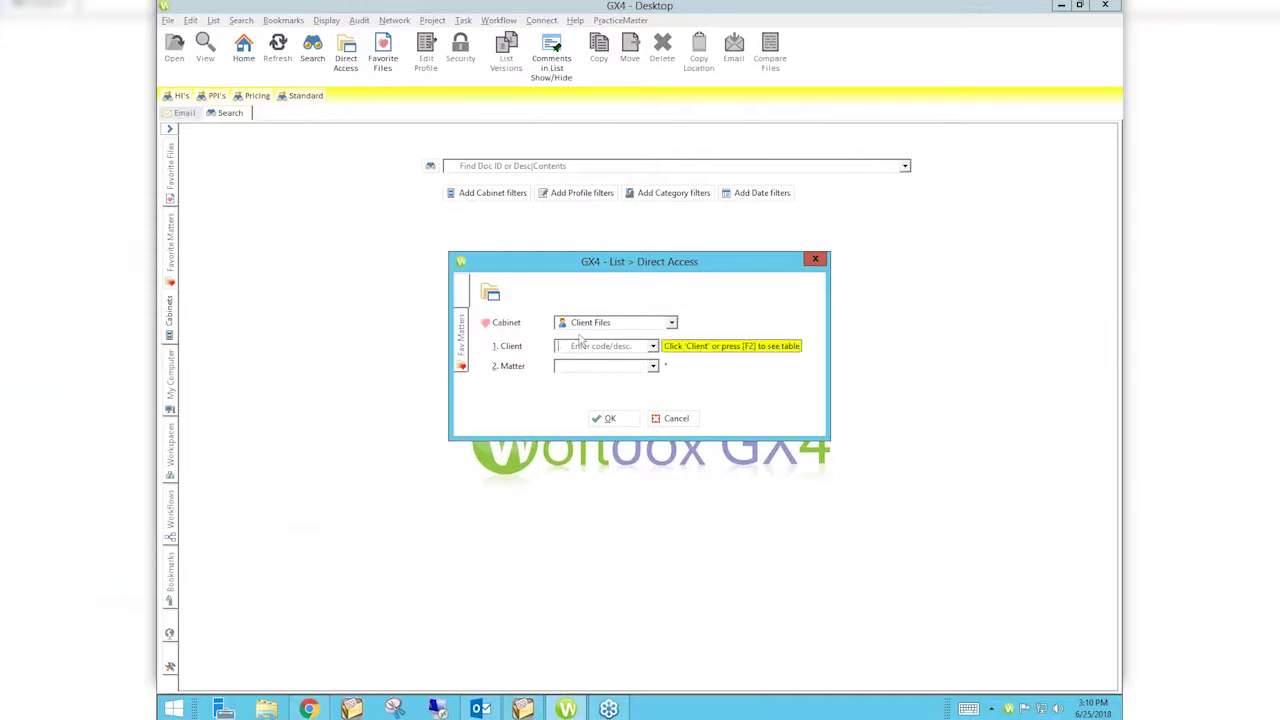
pyautogui.write('SCOOBY')
pyautogui.click(581, 375)
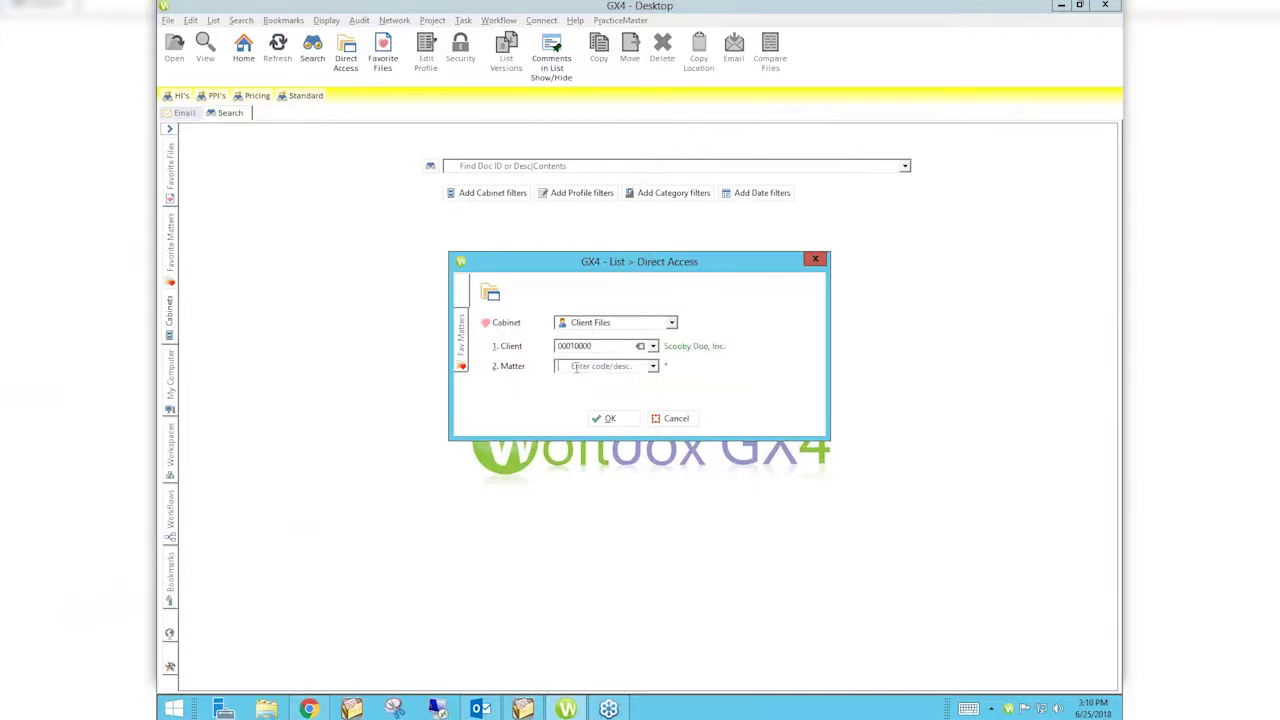
pyautogui.write('01')
pyautogui.click(609, 418)
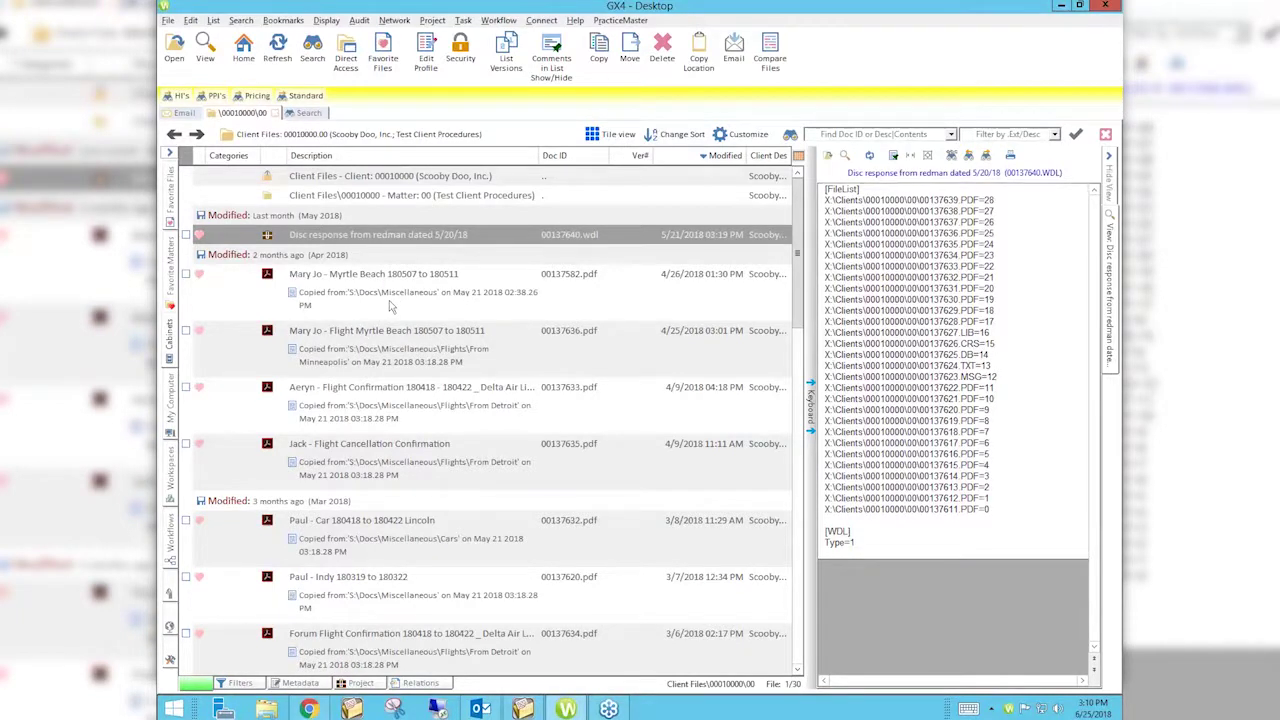
pyautogui.click(1113, 179)
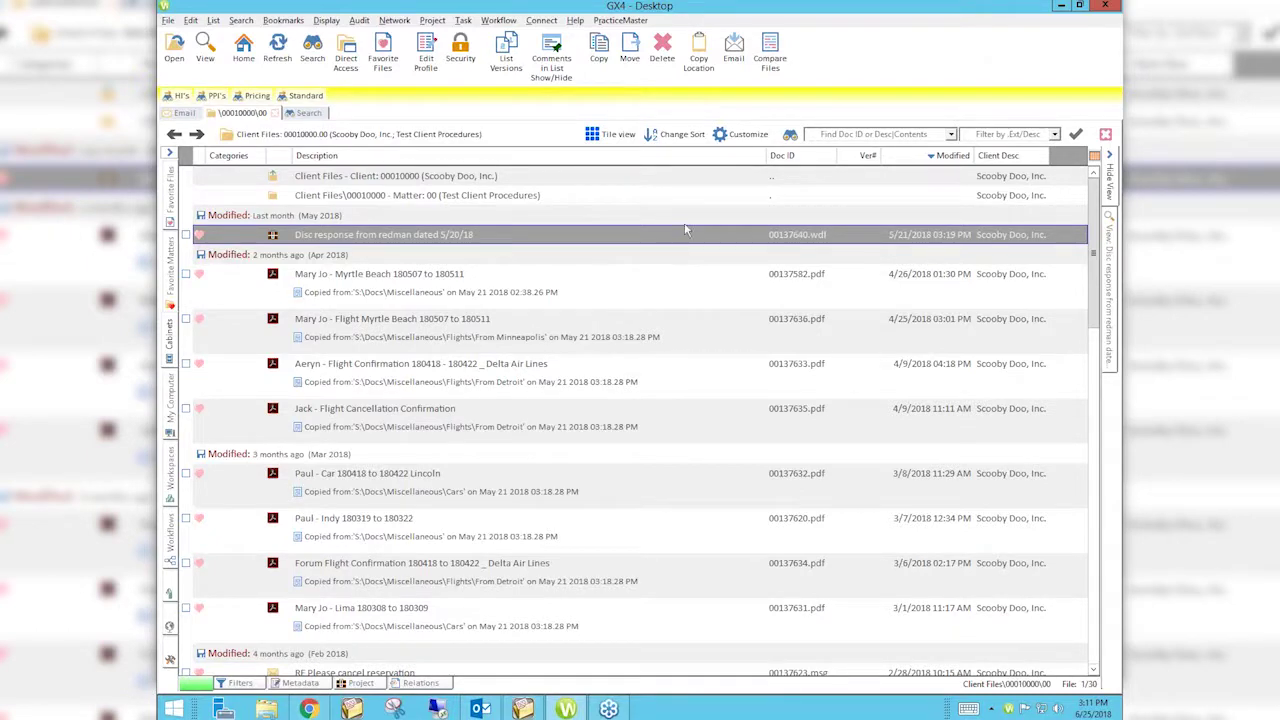
# Cancel deleting the selected document and show the Cabinets tree with Best Practices, Client Files, HR and Office.
pyautogui.click(661, 60)
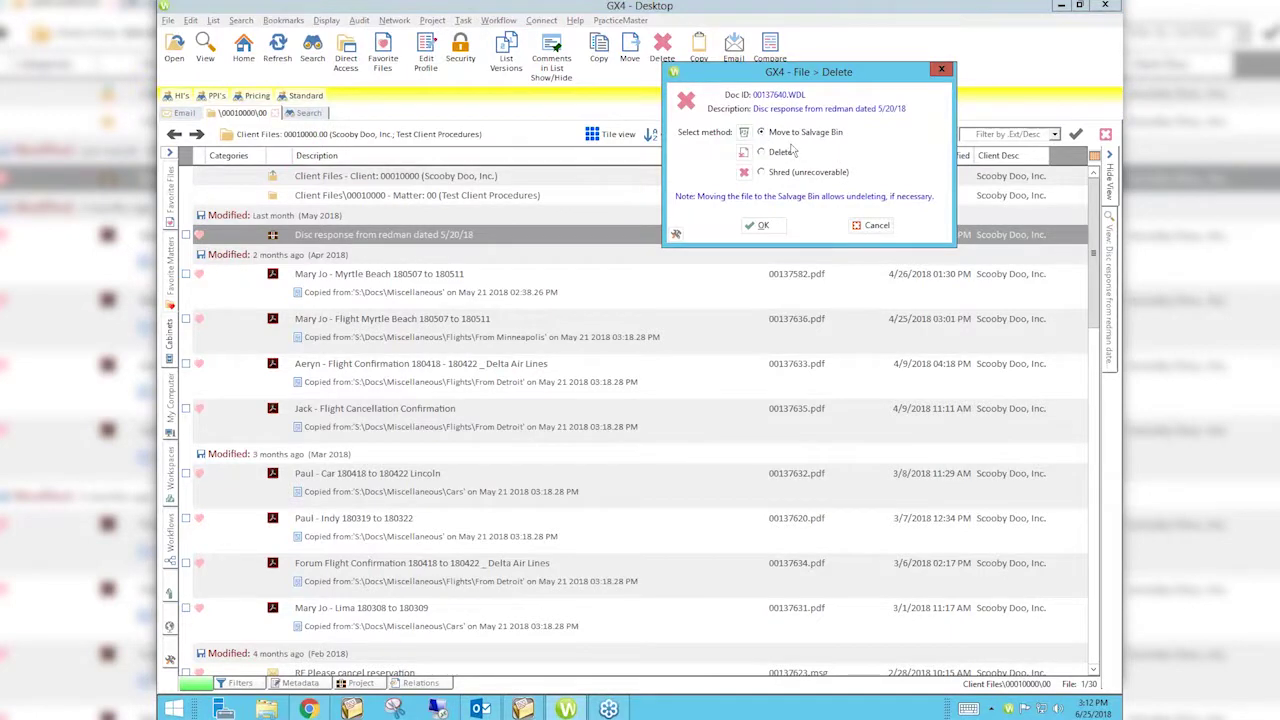
pyautogui.click(873, 226)
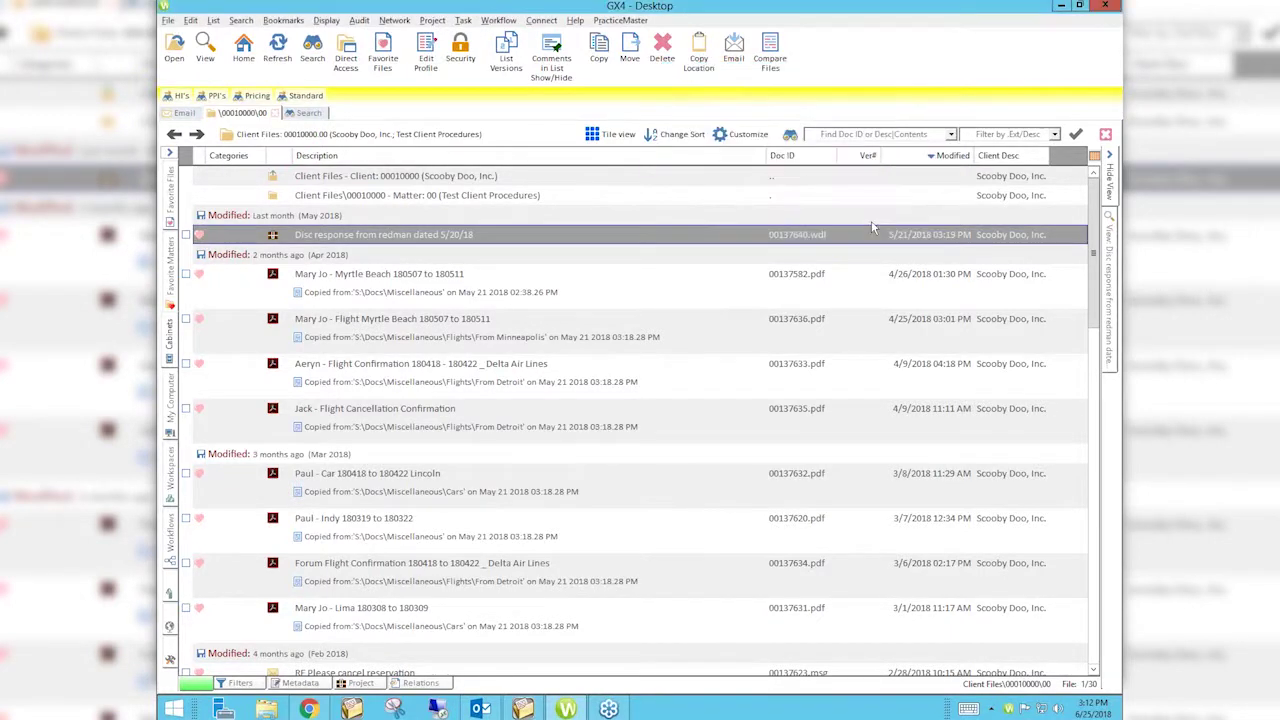
pyautogui.click(170, 340)
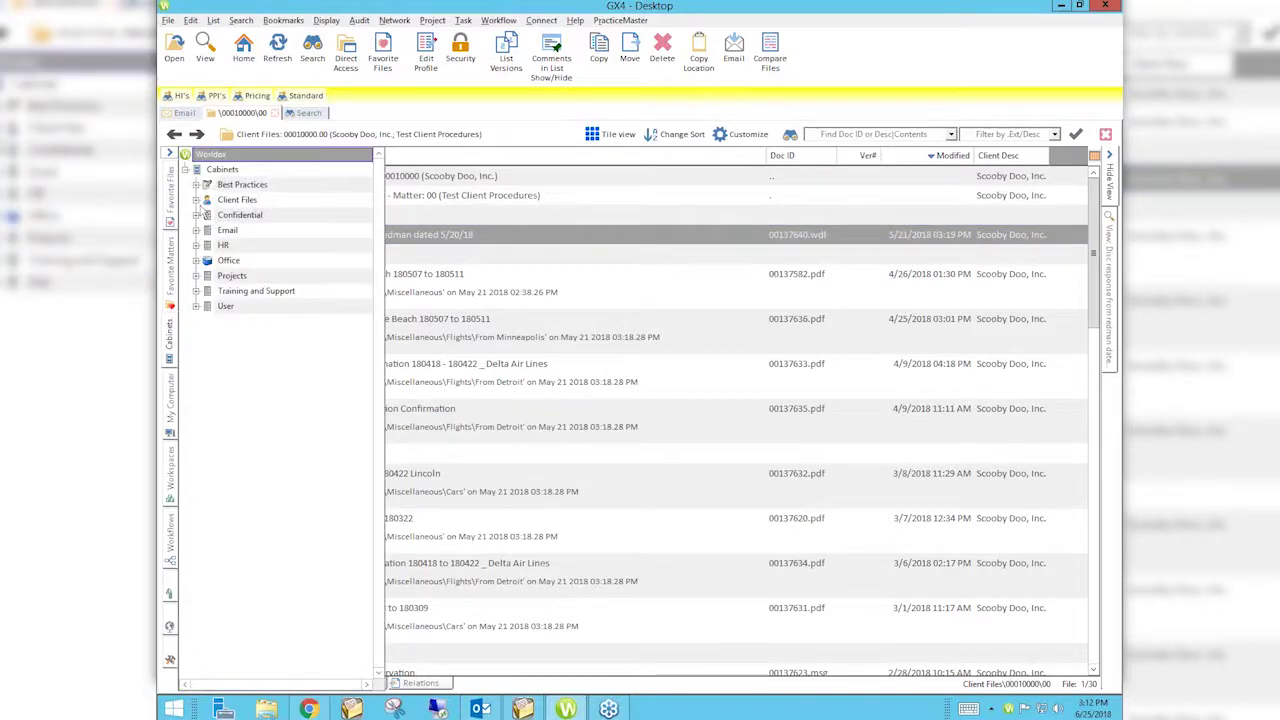
# Expand Client Files to reveal its Active, Archive, Legal Hold, Salvage and Off-line sub-cabinets.
pyautogui.click(197, 200)
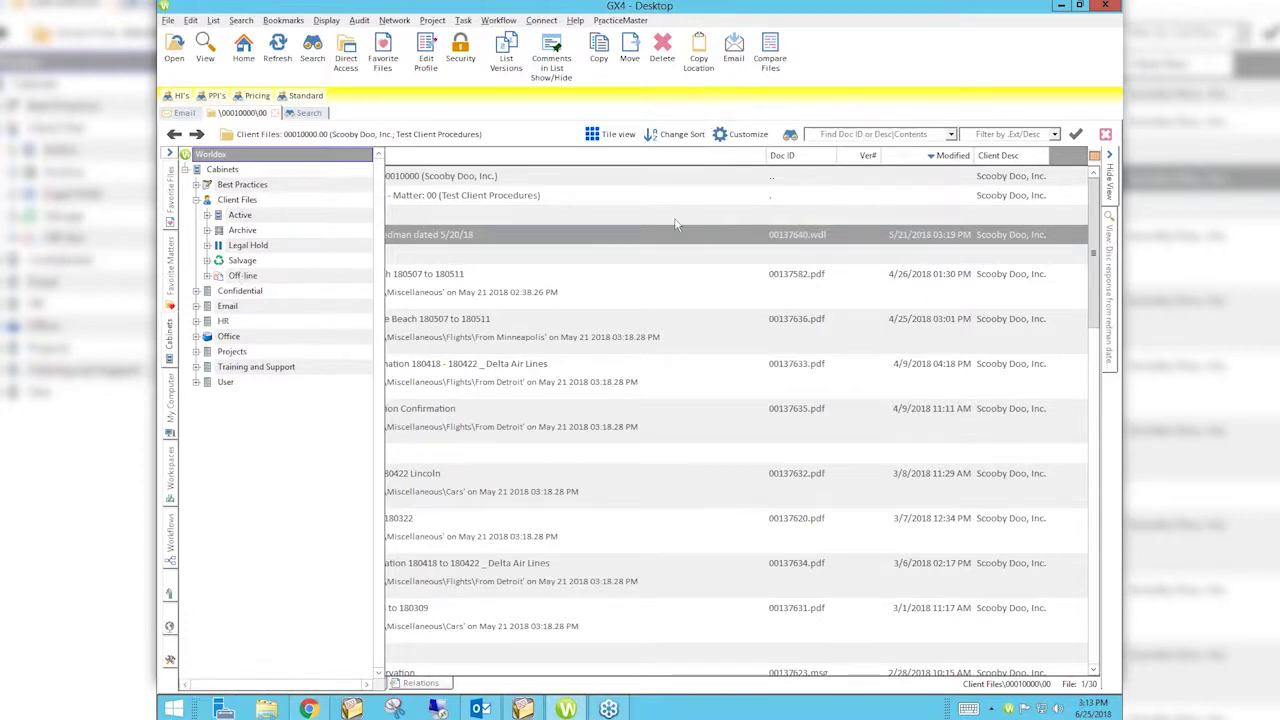
# Expand the HR and Confidential cabinets in the tree.
pyautogui.click(196, 321)
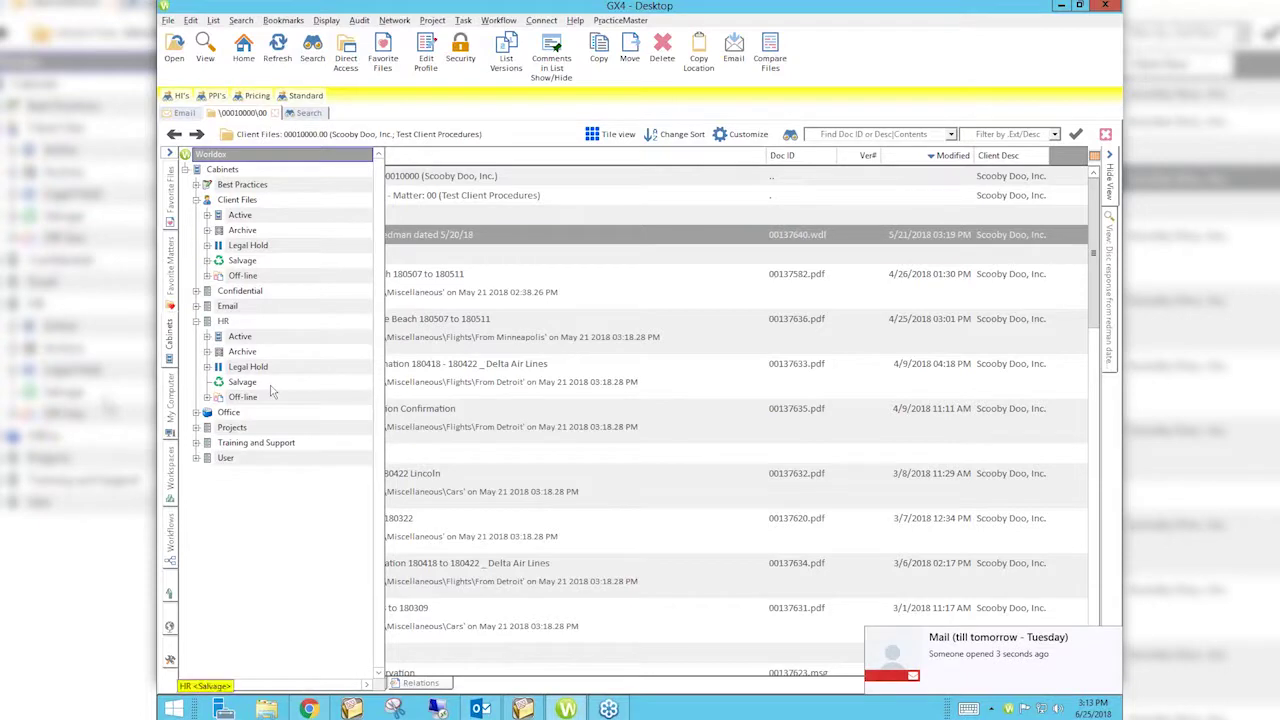
pyautogui.click(196, 291)
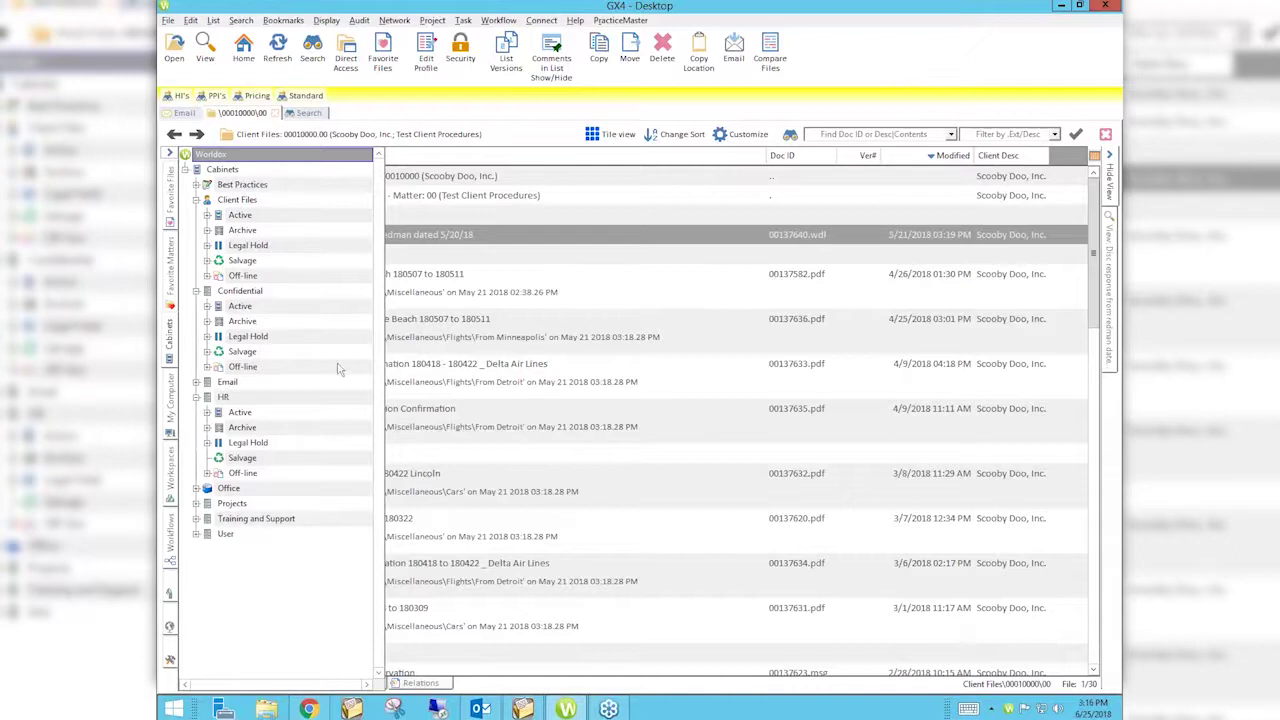
# Pin the Cabinets panel so it stays docked beside the file list.
pyautogui.click(169, 155)
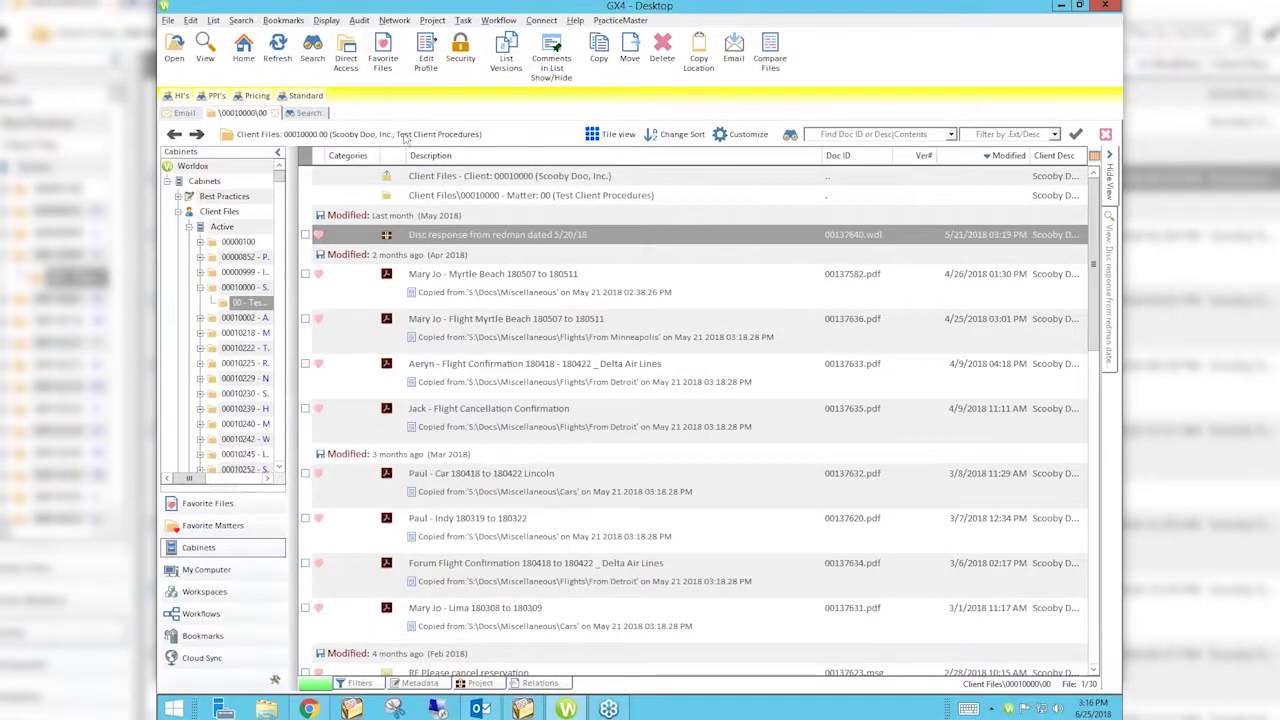
# Open the document's metadata editor and start adding a new Quick Profile.
pyautogui.click(426, 55)
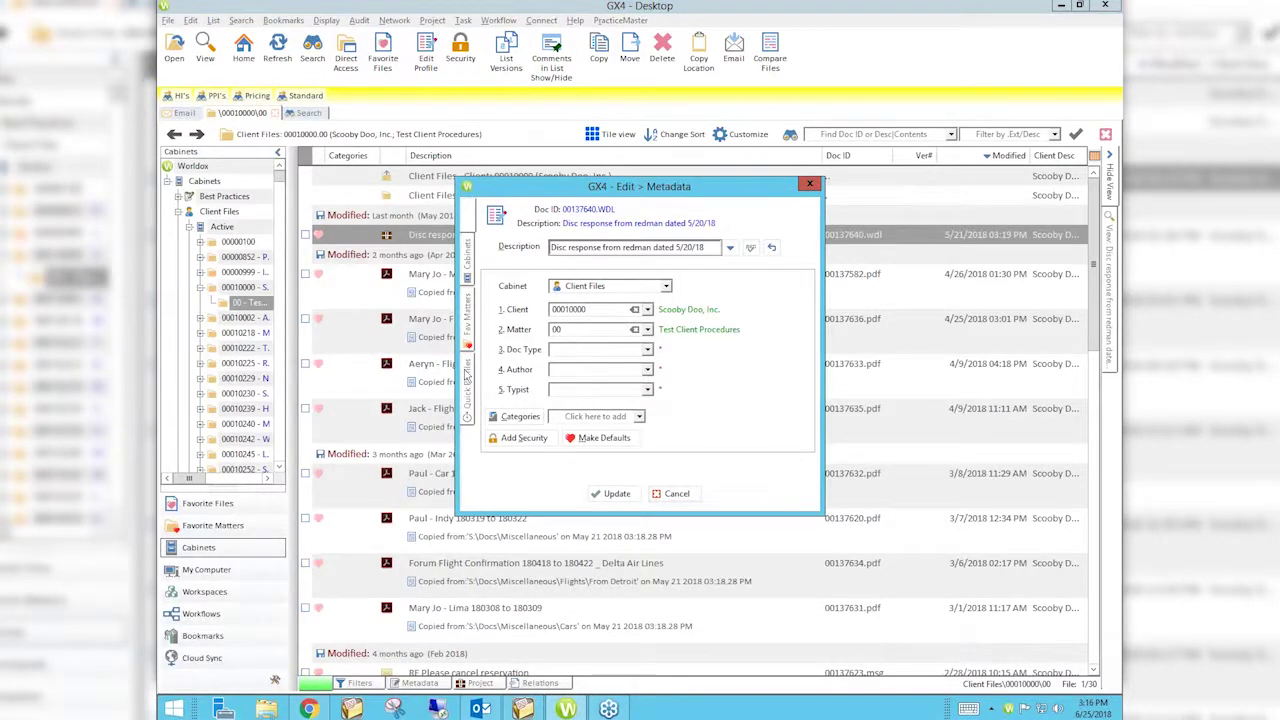
pyautogui.click(466, 375)
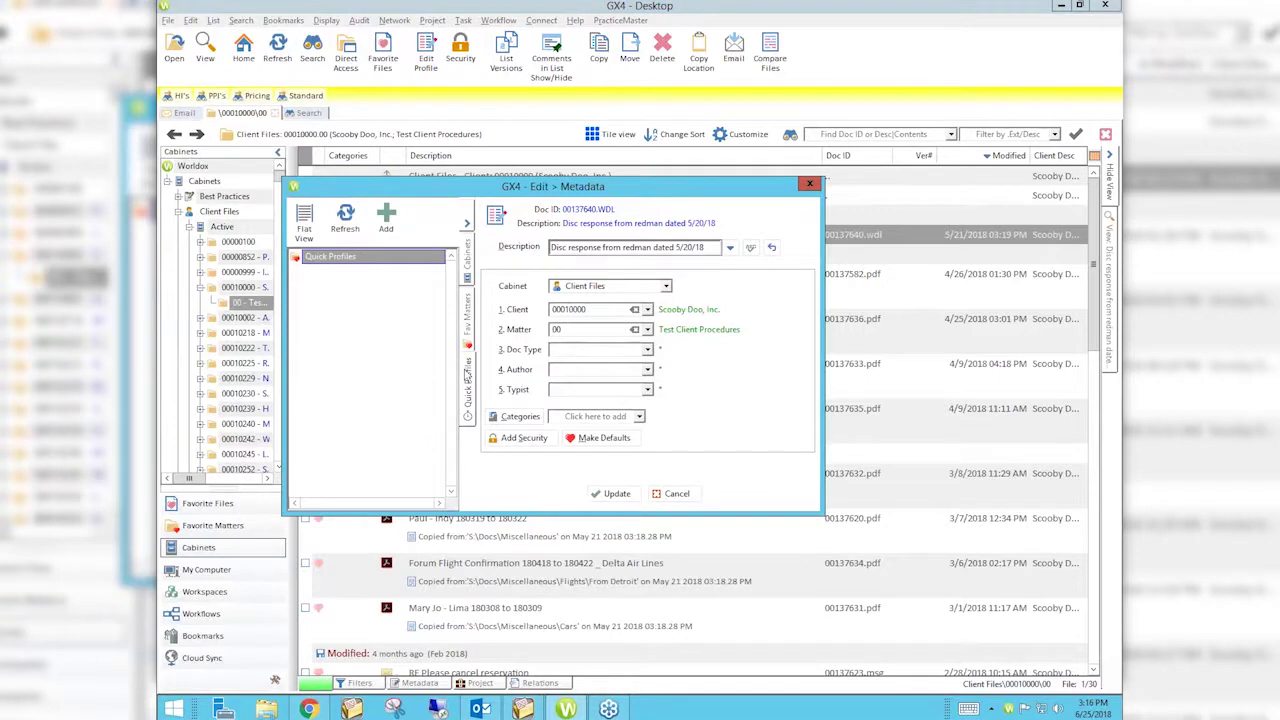
pyautogui.click(387, 220)
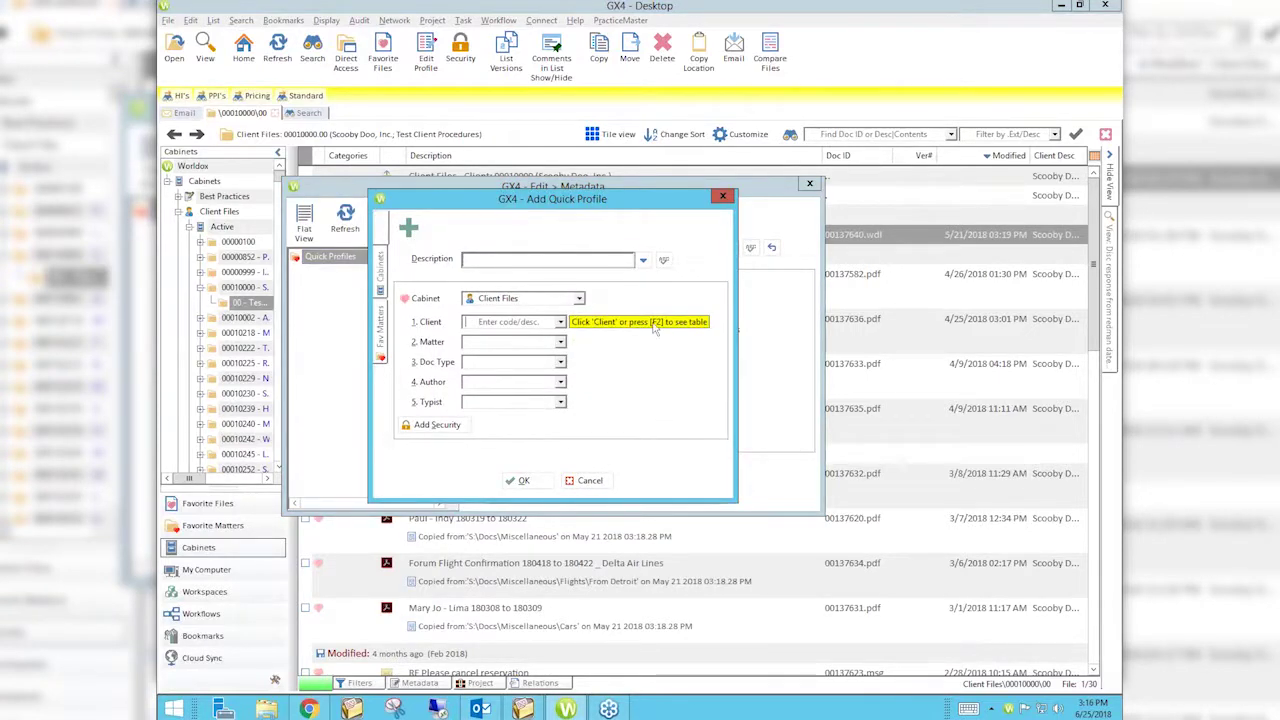
# Fill the profile with description 'Test', client Scooby Doo, Inc., matter 00 and doc type EM.
pyautogui.click(530, 262)
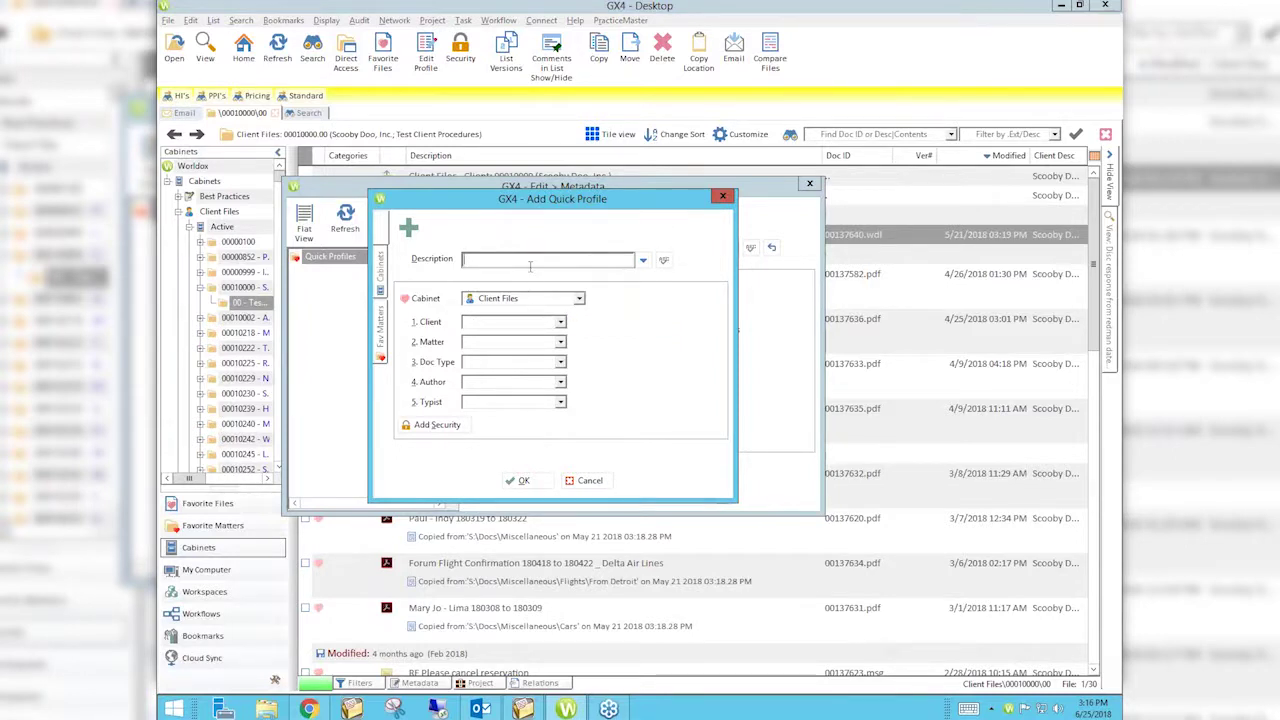
pyautogui.write('Test')
pyautogui.press('Tab')
pyautogui.write('SCOOBY')
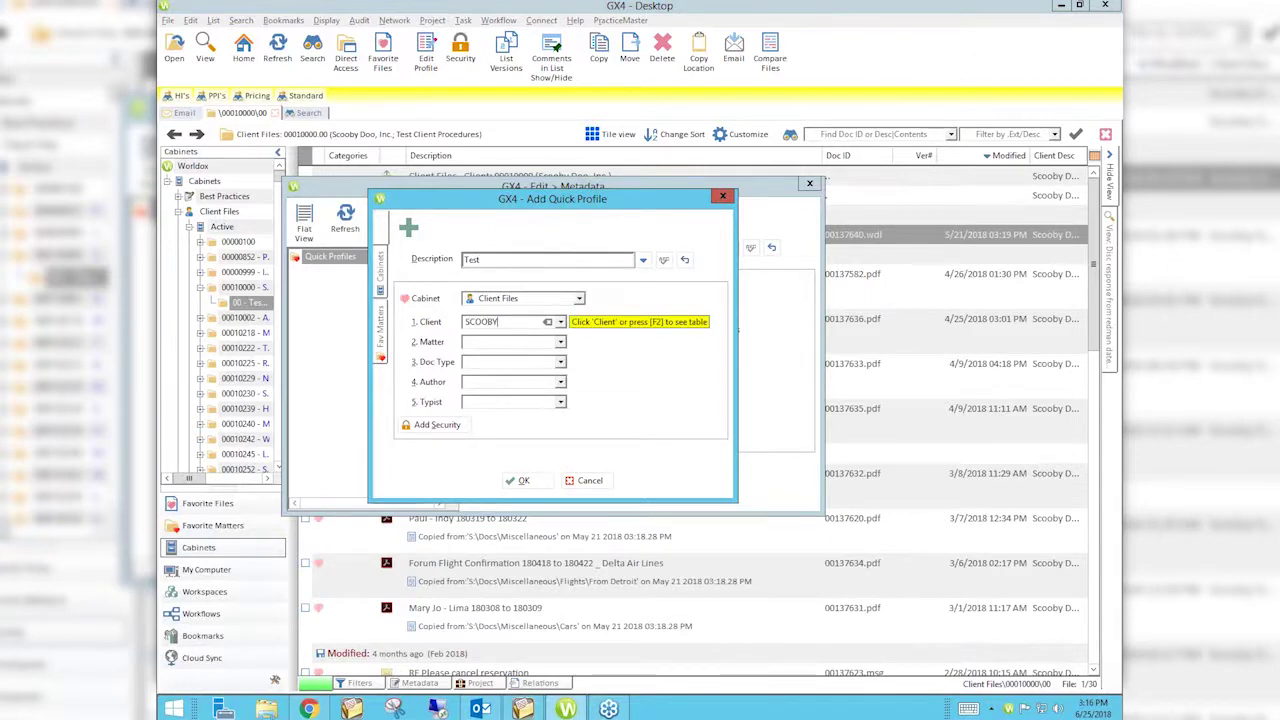
pyautogui.press('Tab')
pyautogui.write('00')
pyautogui.press('Tab')
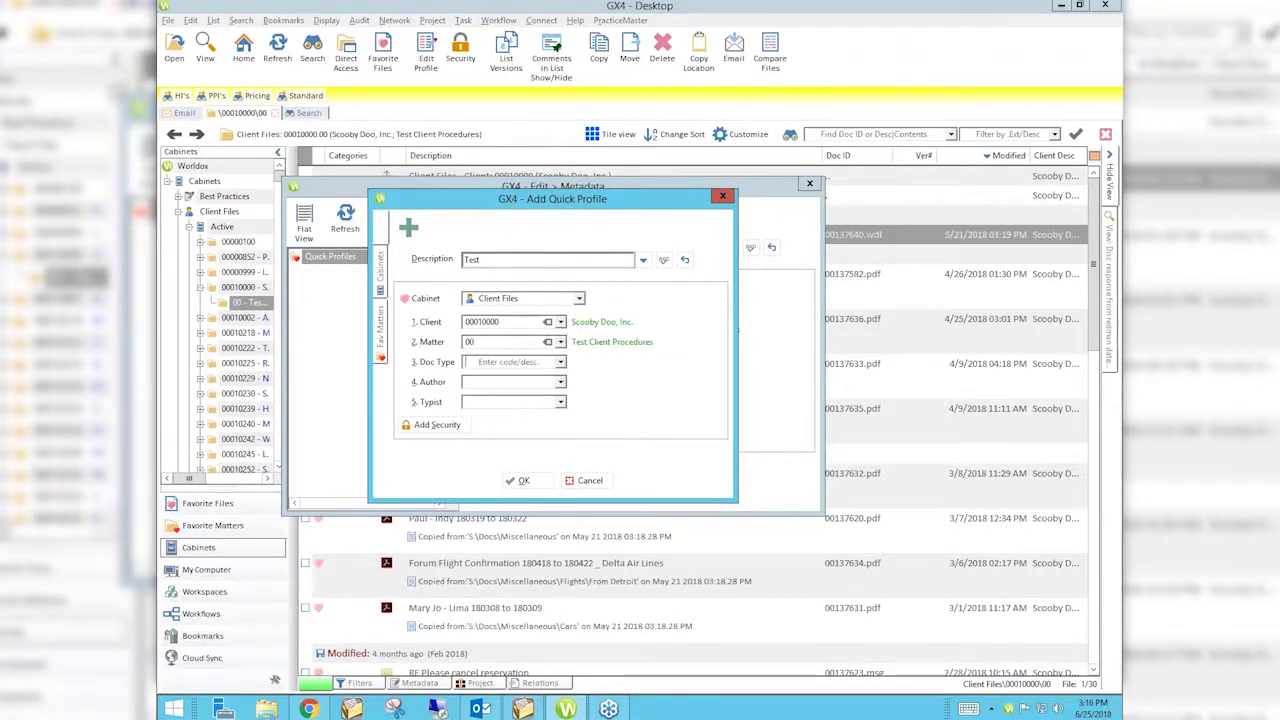
pyautogui.write('EM')
pyautogui.press('Tab')
# Enter the author and typist IDs, set Protected read-only security, and confirm the profile.
pyautogui.press('Tab')
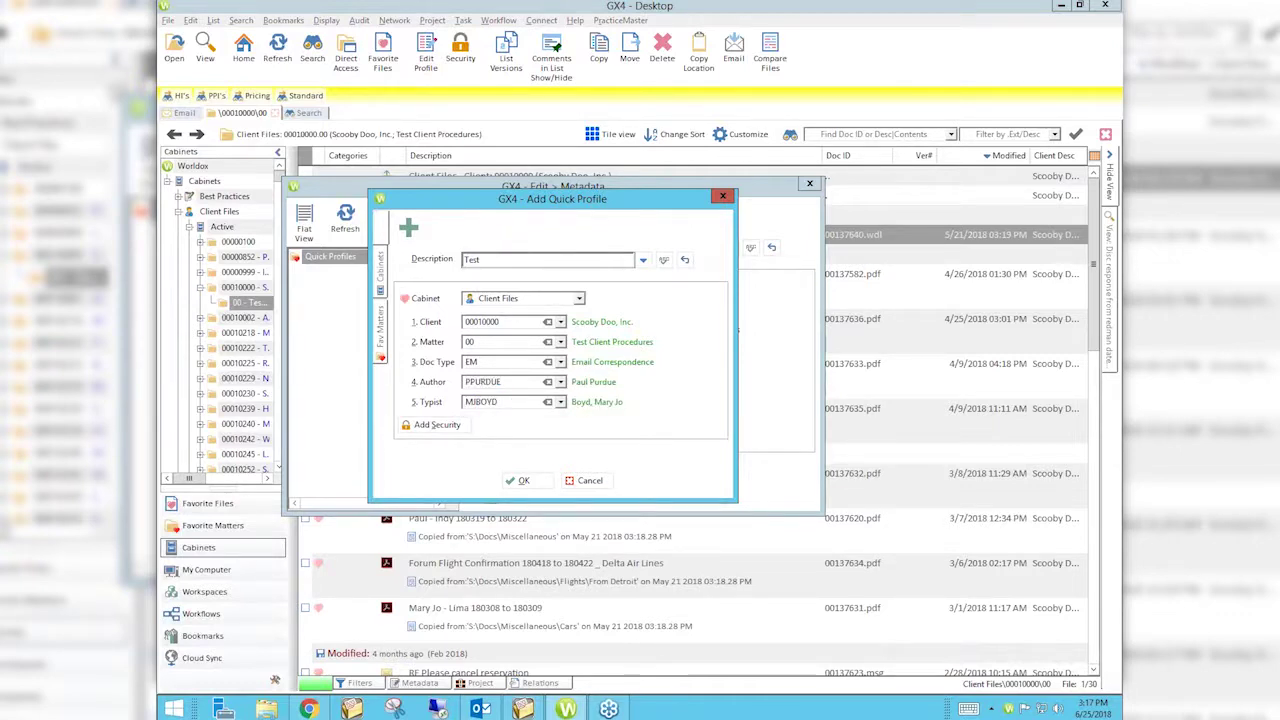
pyautogui.press('Tab')
pyautogui.press('Return')
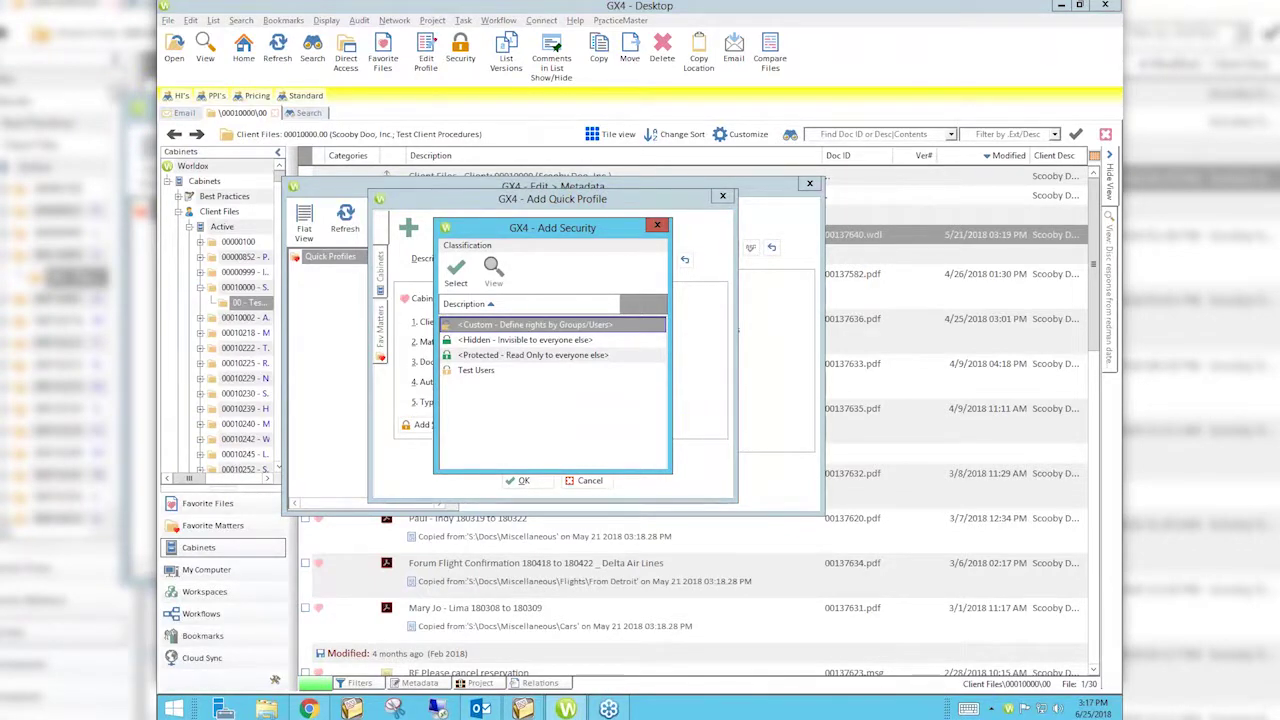
pyautogui.doubleClick(596, 356)
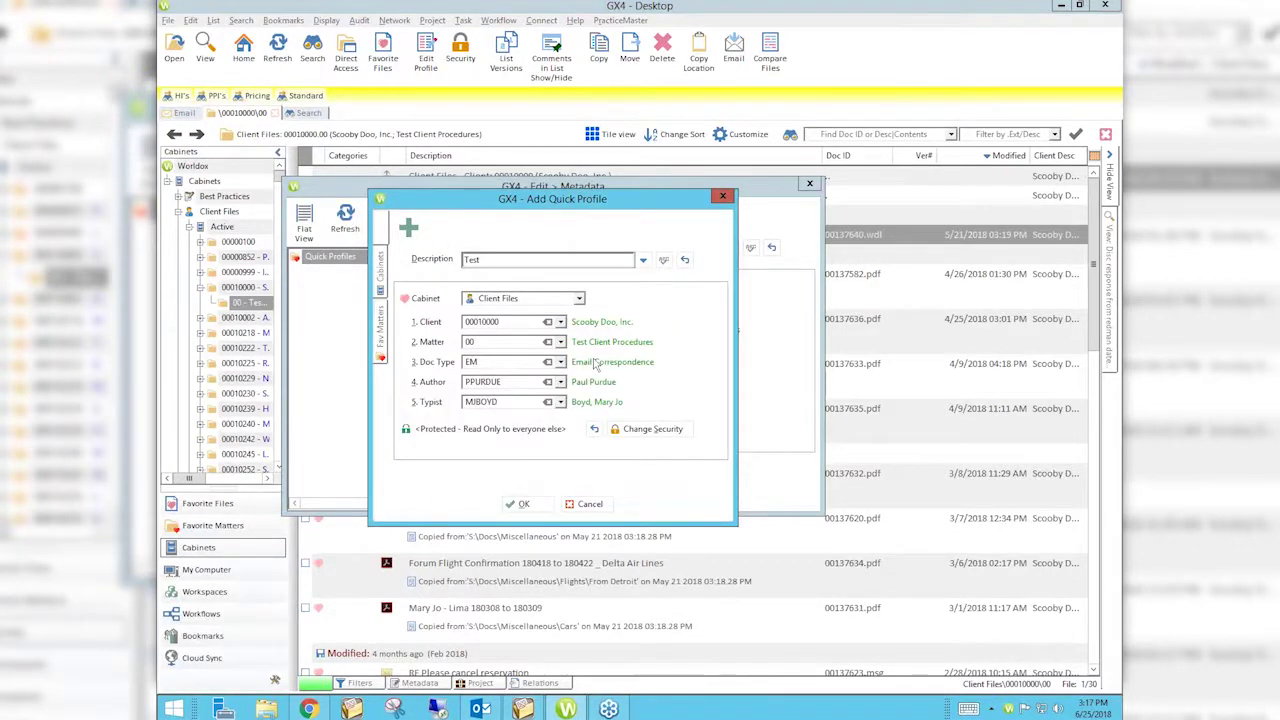
pyautogui.click(524, 504)
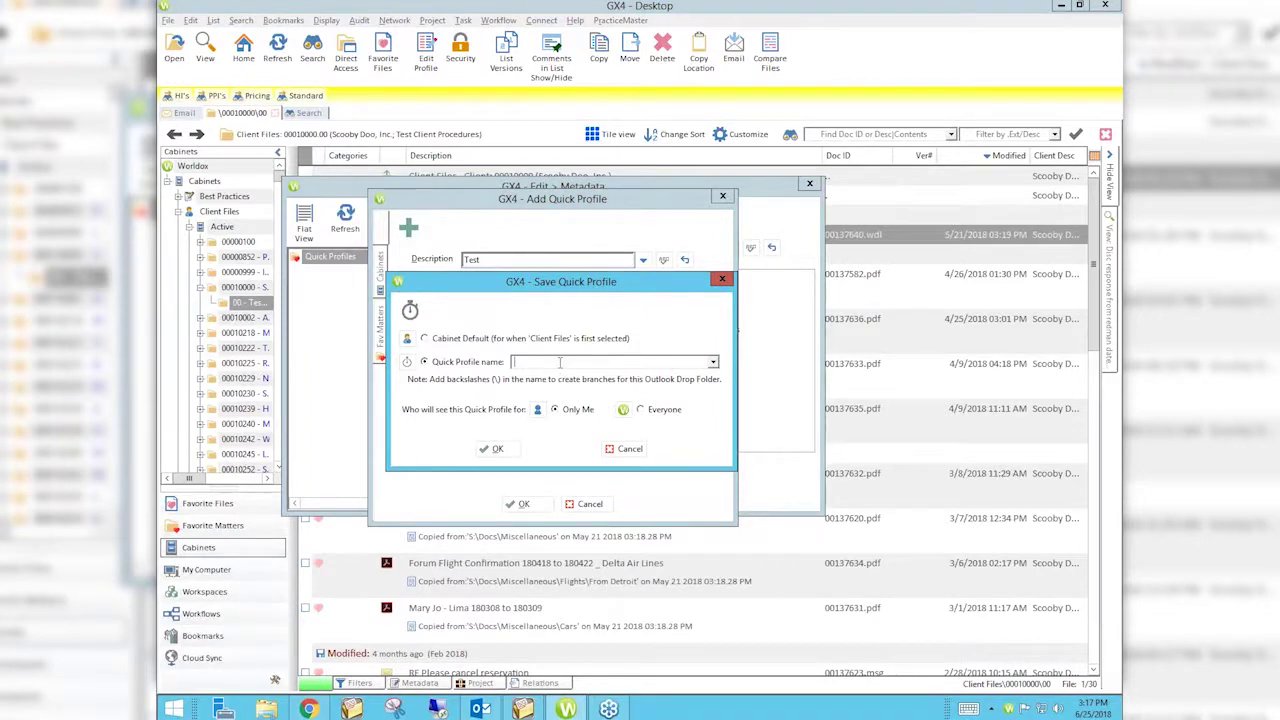
# Save the quick profile as 'Scooby Test', then close the metadata editor without updating.
pyautogui.write('S')
pyautogui.write('oby Test')
pyautogui.click(511, 452)
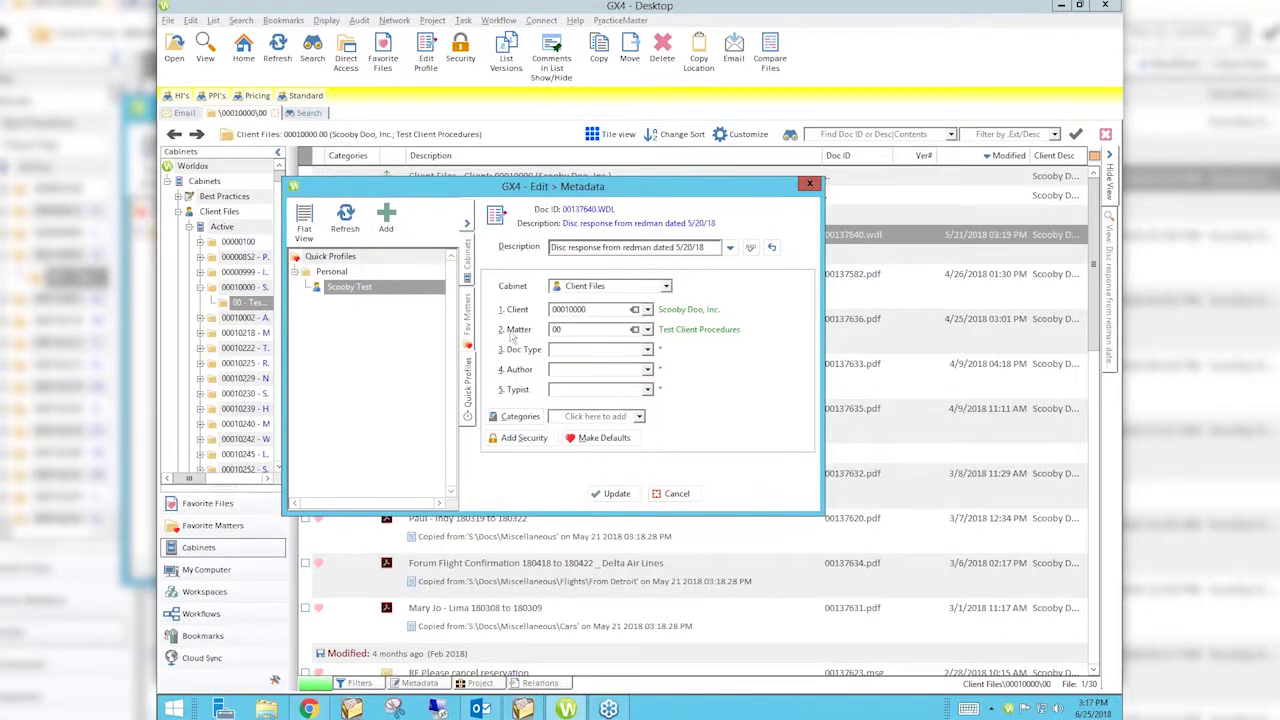
pyautogui.click(465, 225)
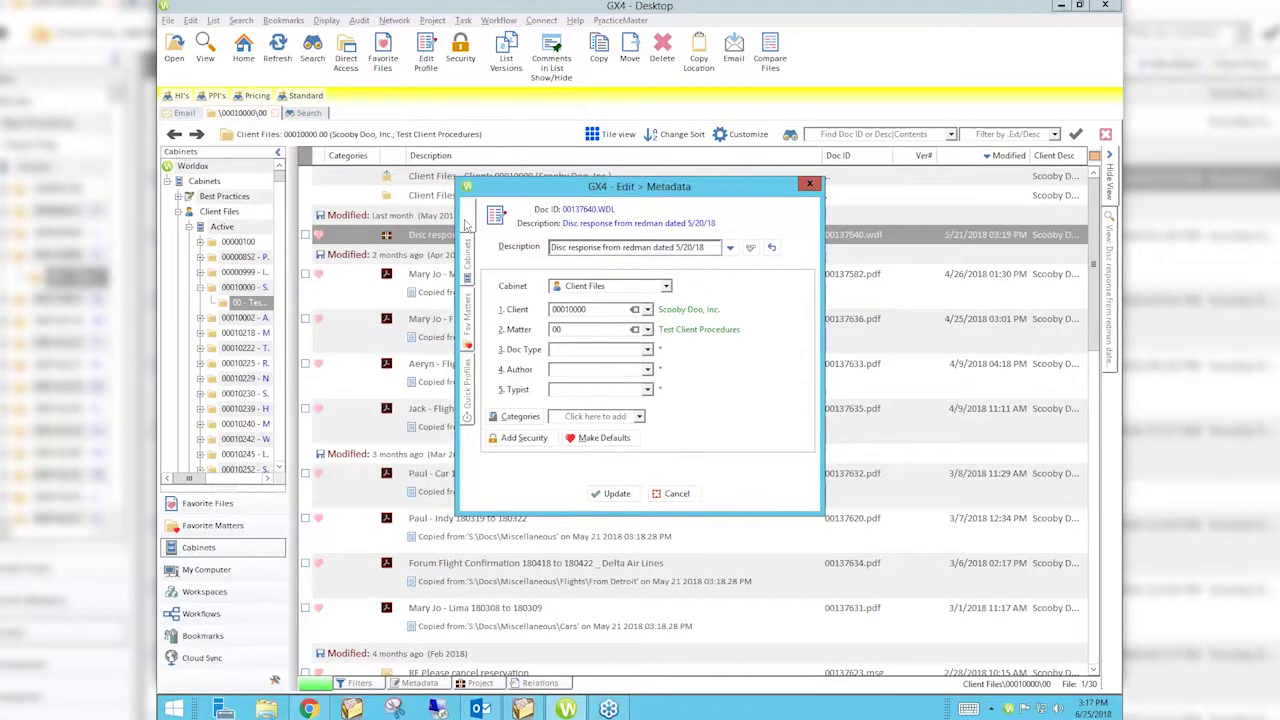
pyautogui.click(675, 495)
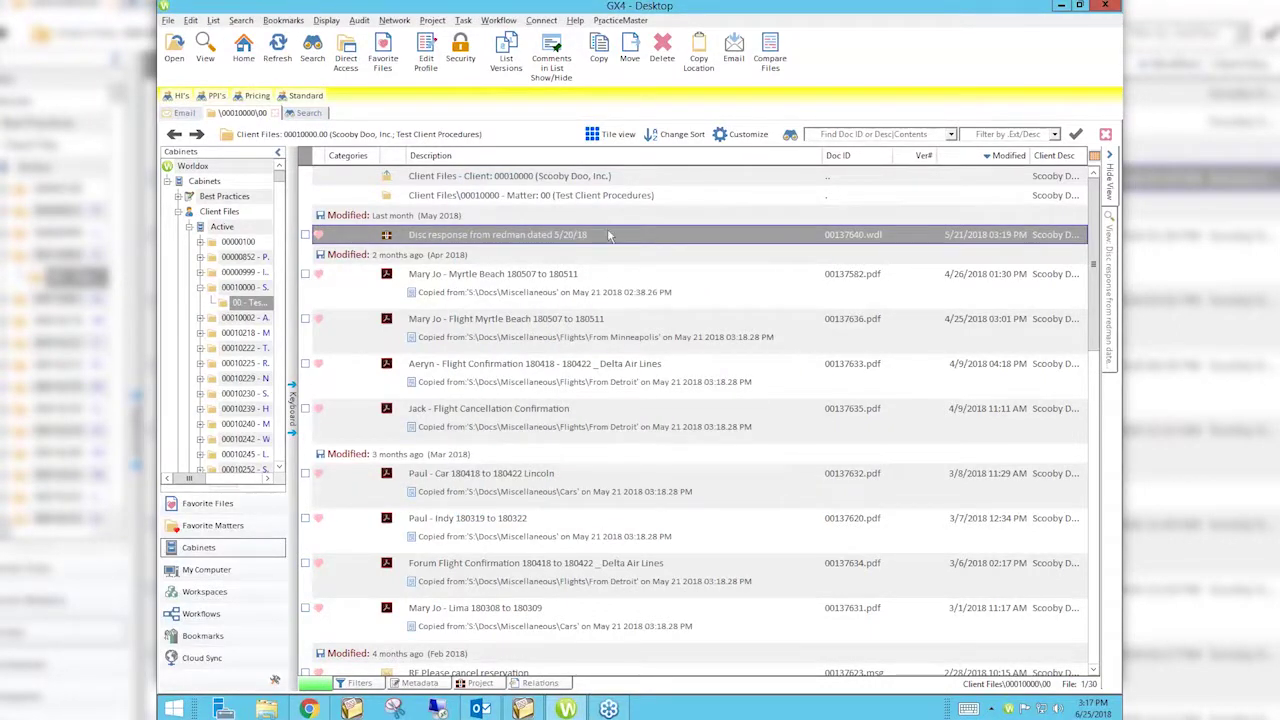
# Reopen and cancel the metadata editor, then use Direct Access to open Purdue Law Offices, LLC matter 00.
pyautogui.click(427, 50)
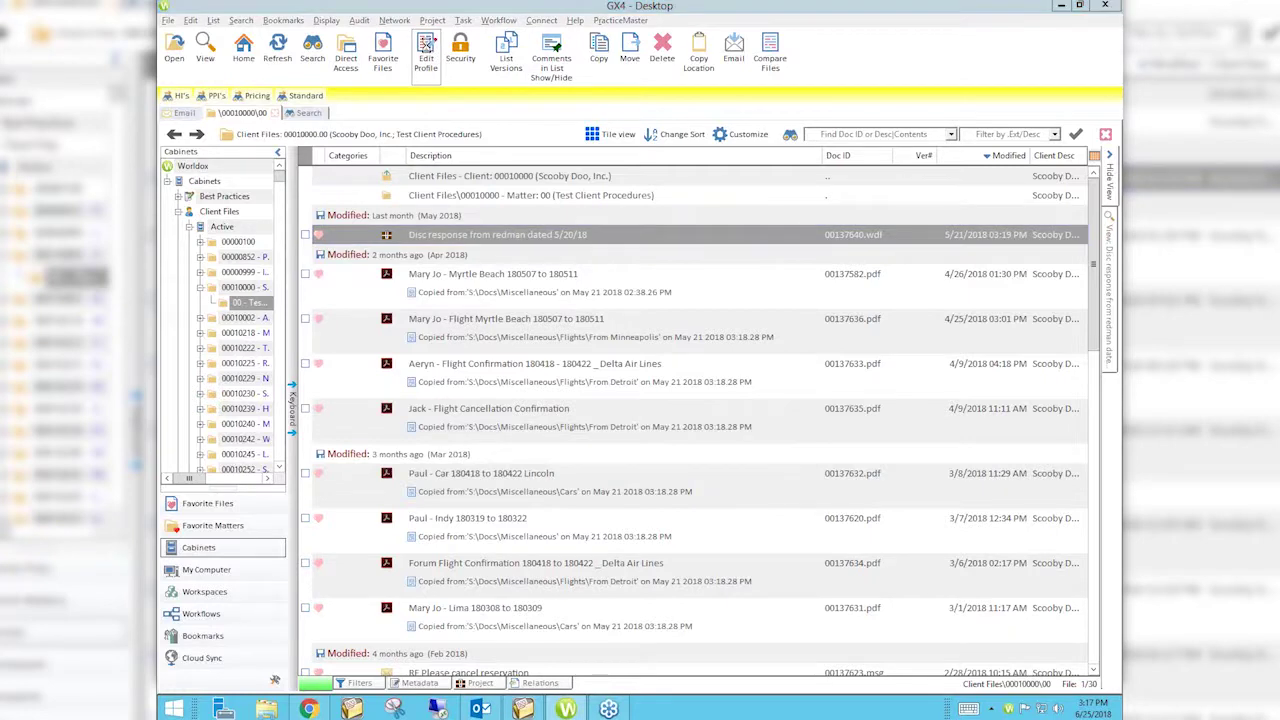
pyautogui.click(677, 493)
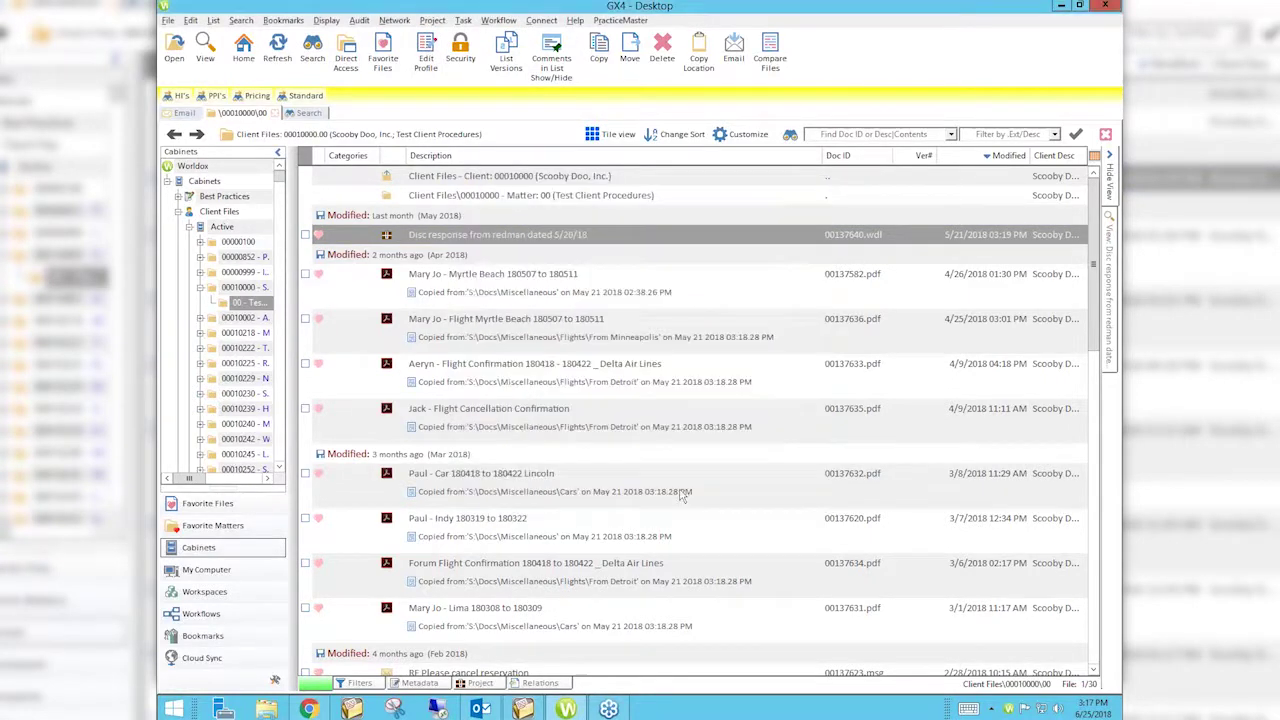
pyautogui.click(346, 60)
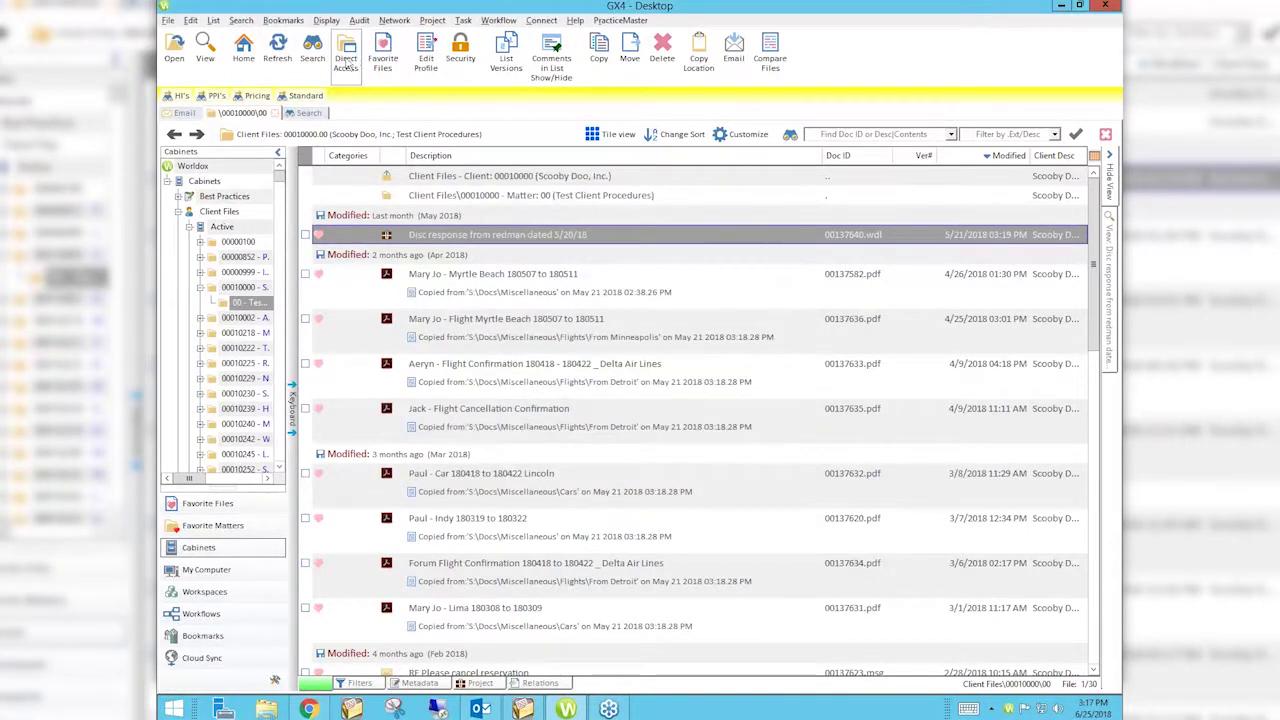
pyautogui.write('PURDUE')
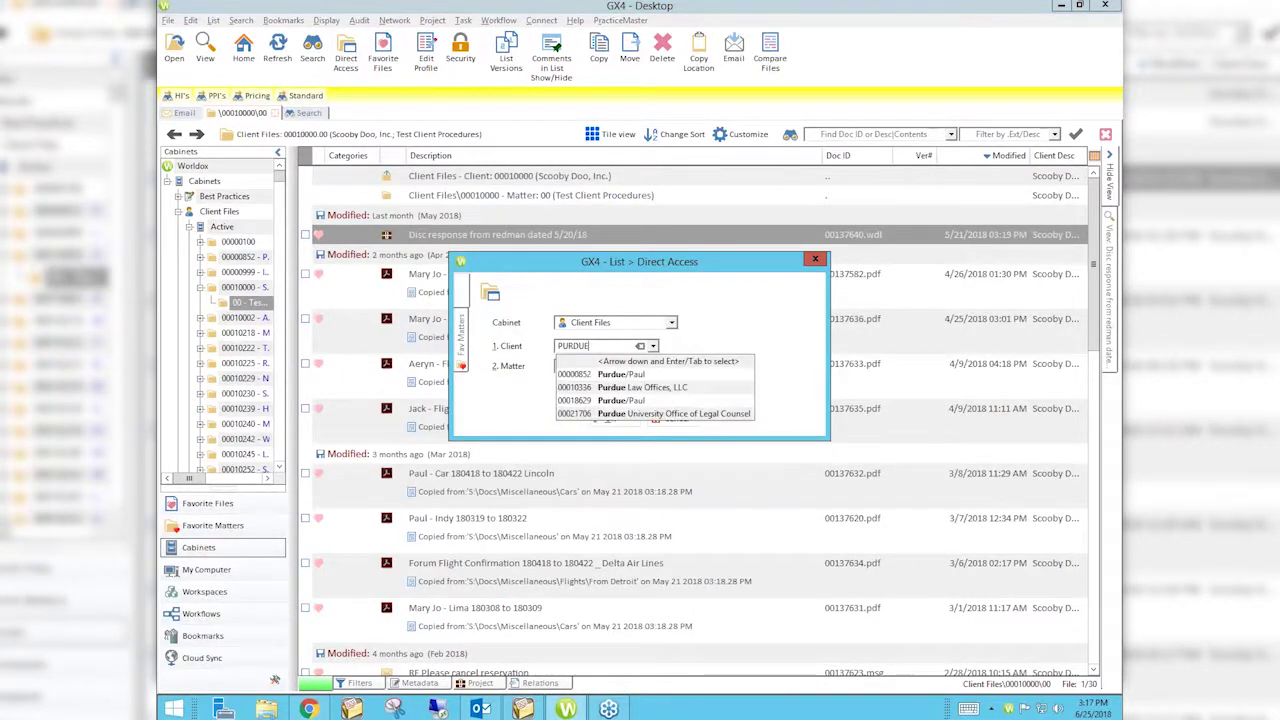
pyautogui.press('Down')
pyautogui.press('Down')
pyautogui.press('Tab')
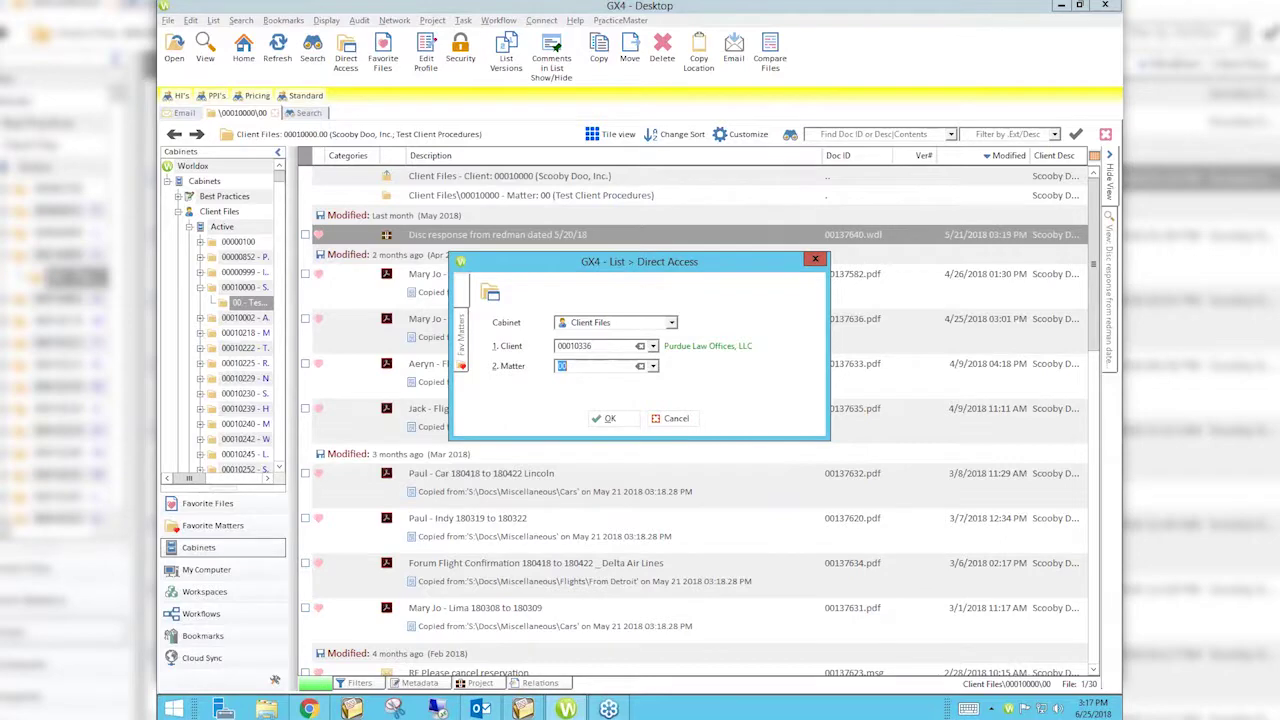
pyautogui.press('Return')
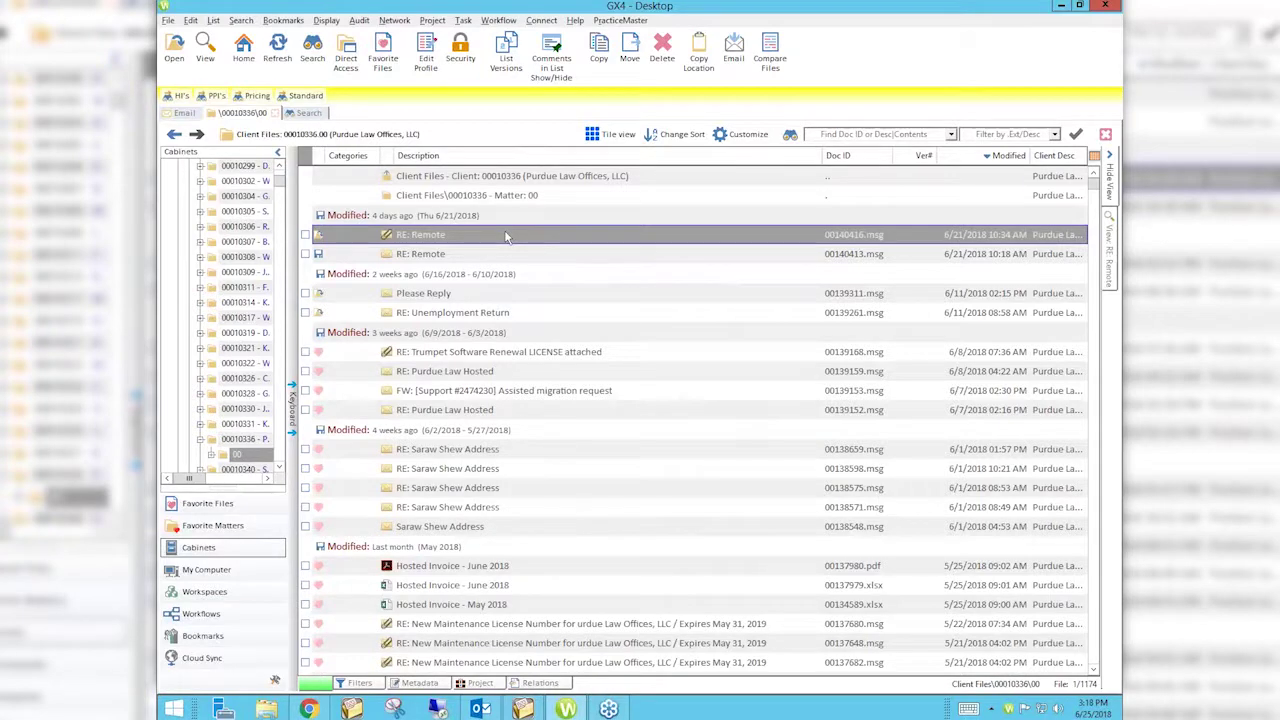
# Launch Word 2016, type 'test' in a new document, and save it with Ctrl+S.
pyautogui.click(174, 709)
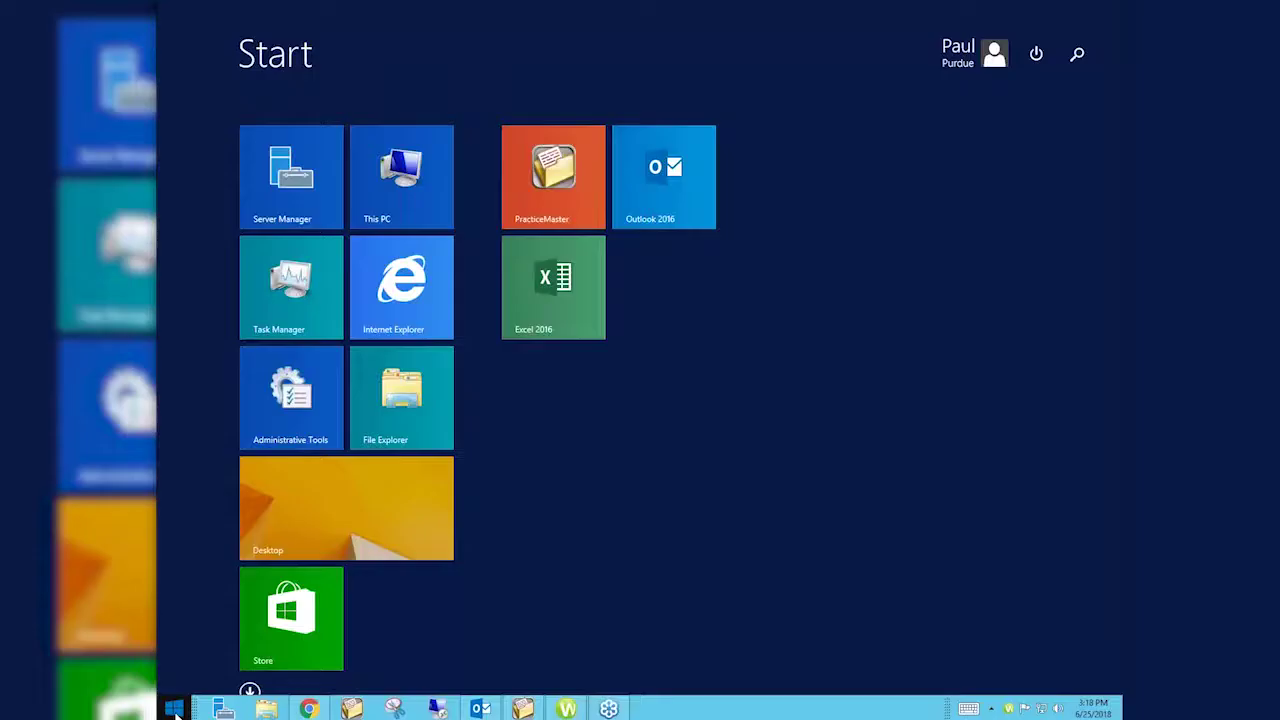
pyautogui.write('word 2016')
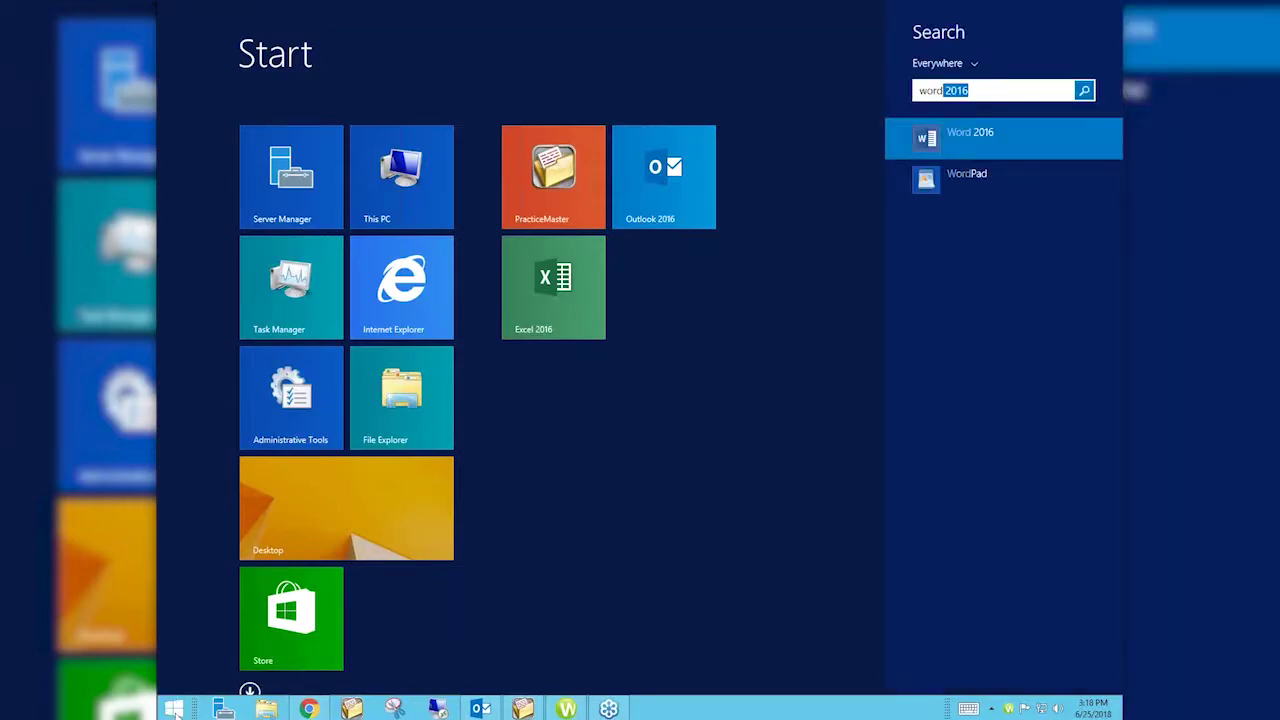
pyautogui.press('Return')
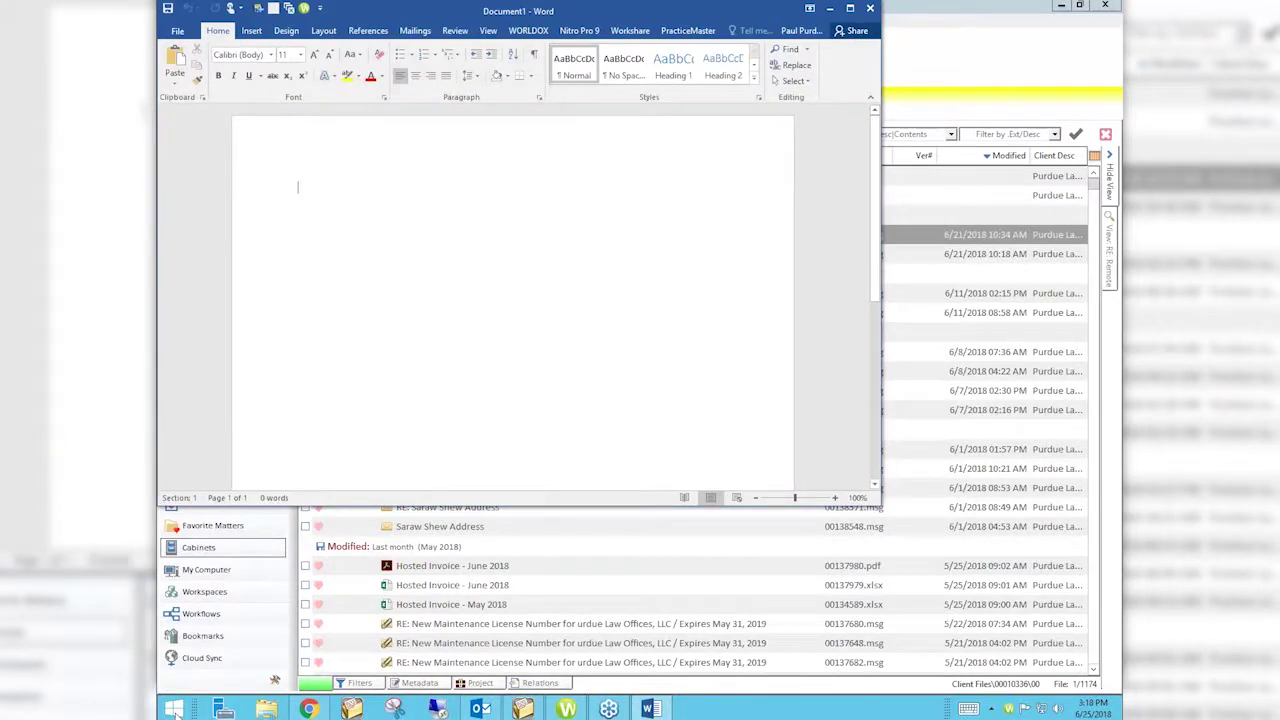
pyautogui.write('test')
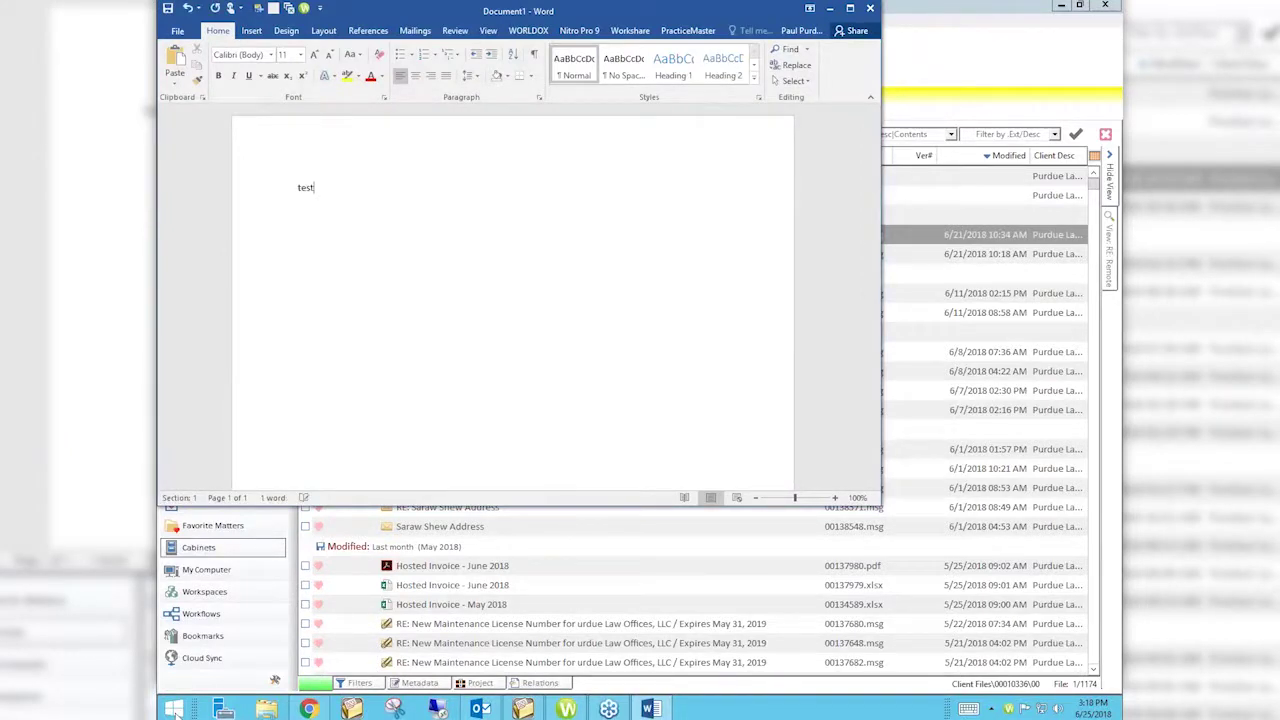
pyautogui.hotkey('ctrl', 's')
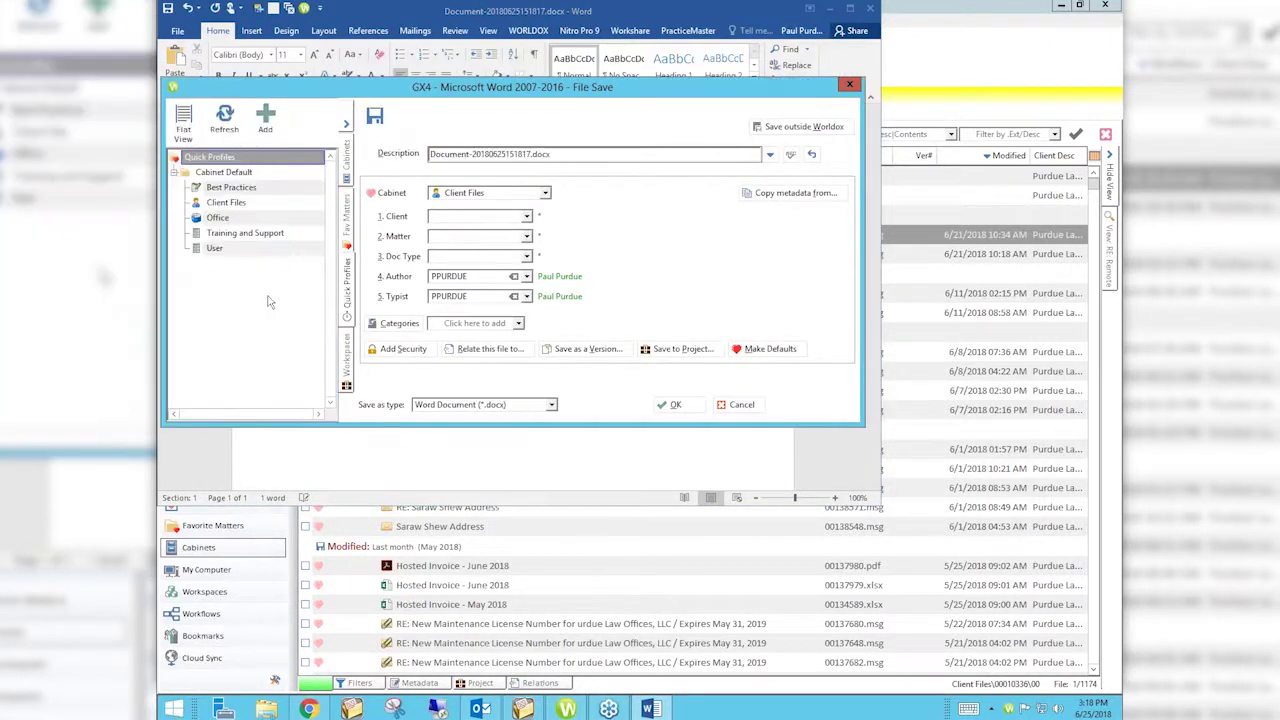
# Paste the Client Files quick profile into File Save, then cancel and return to the Worldox list.
pyautogui.click(226, 204)
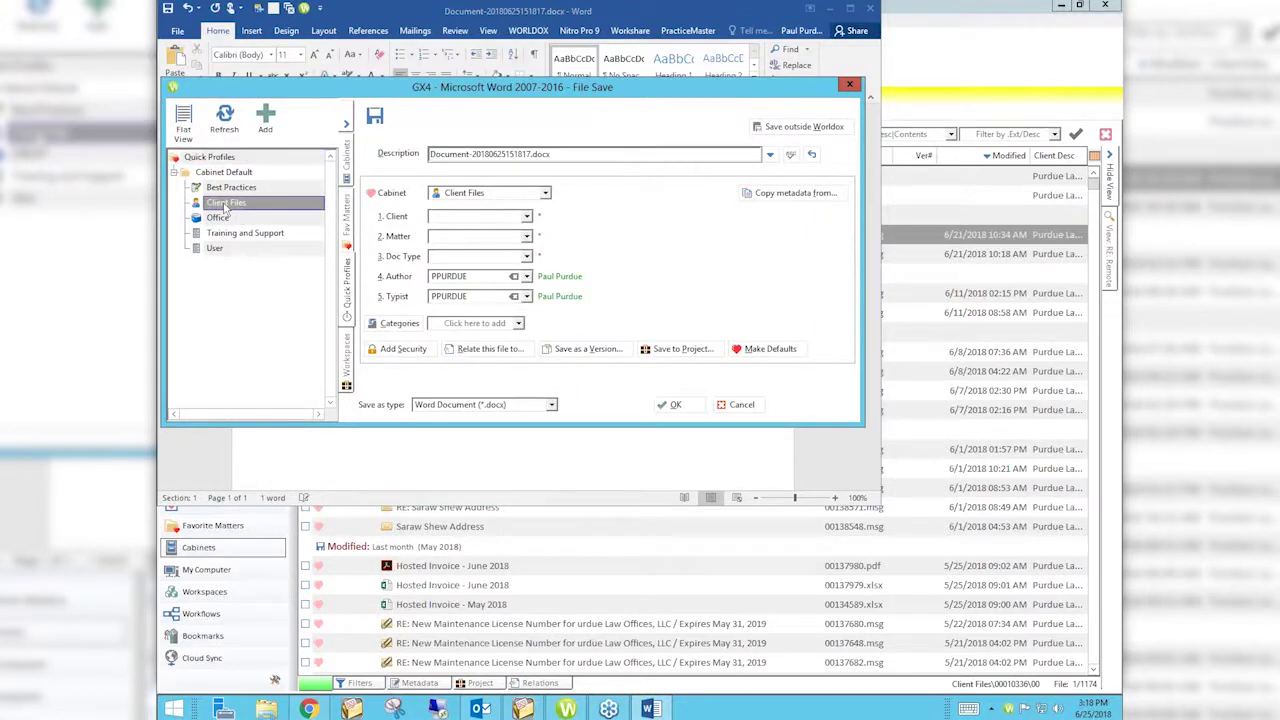
pyautogui.click(195, 160)
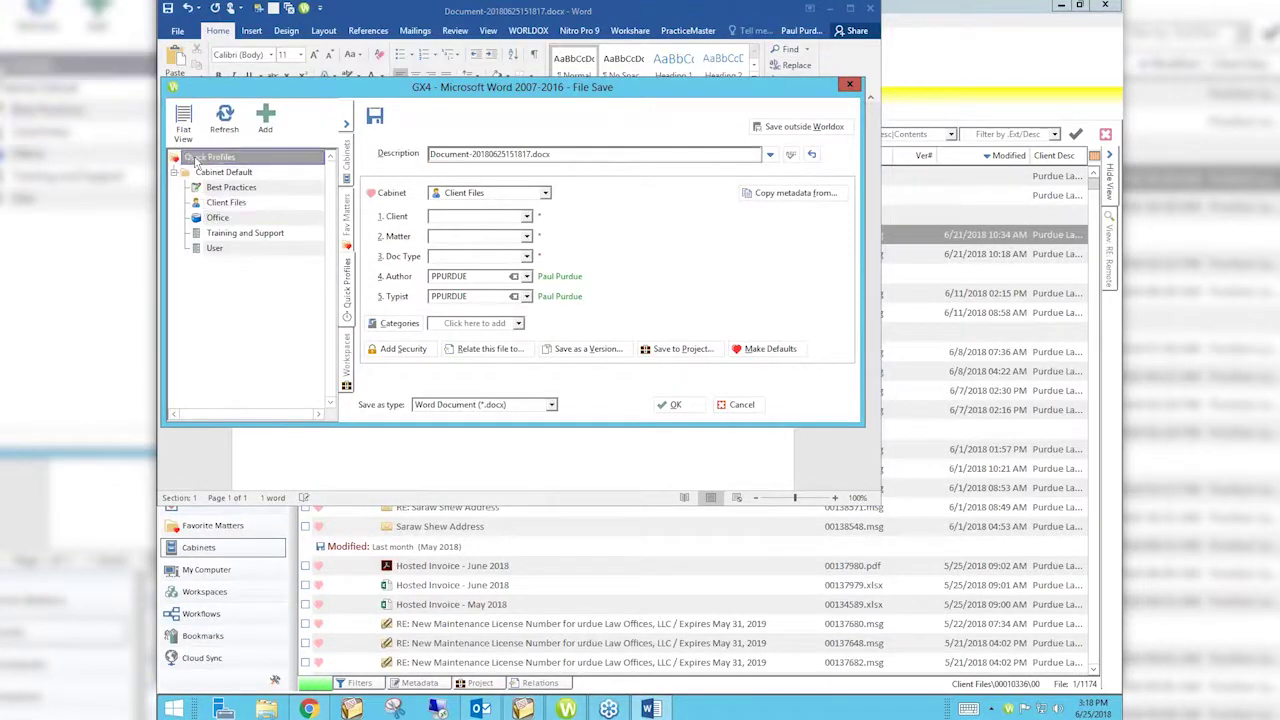
pyautogui.click(174, 173)
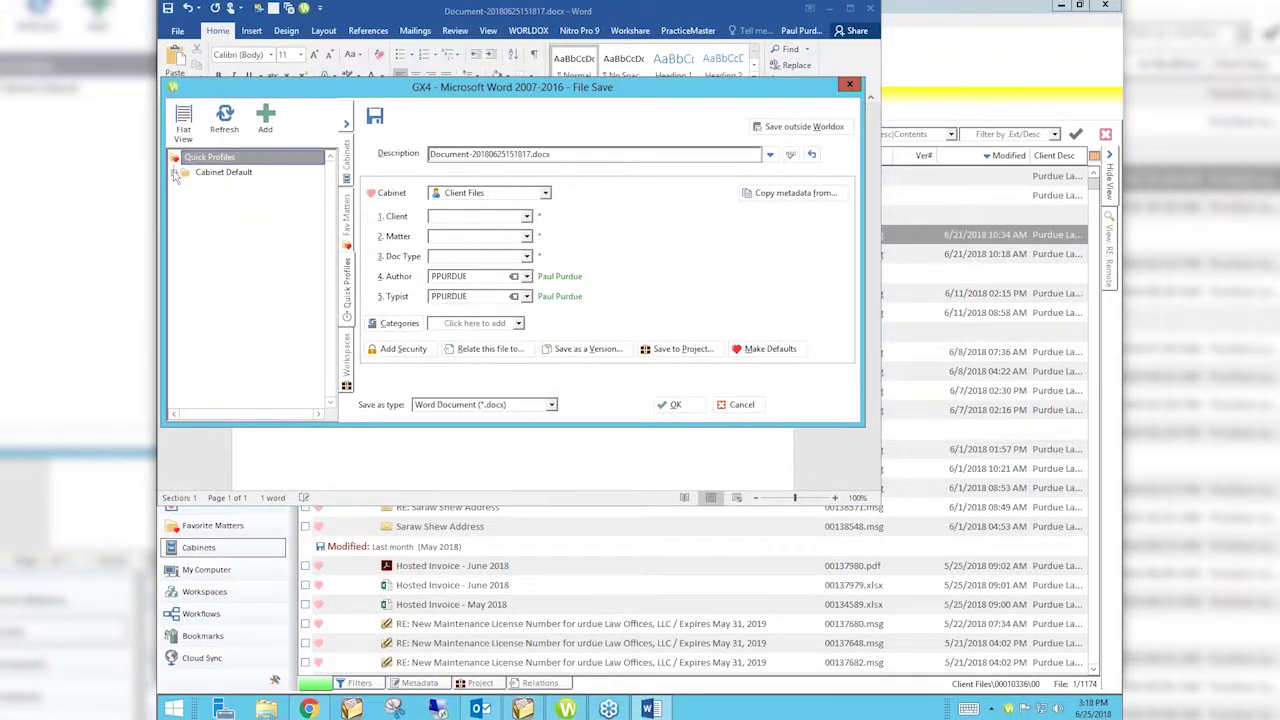
pyautogui.click(174, 173)
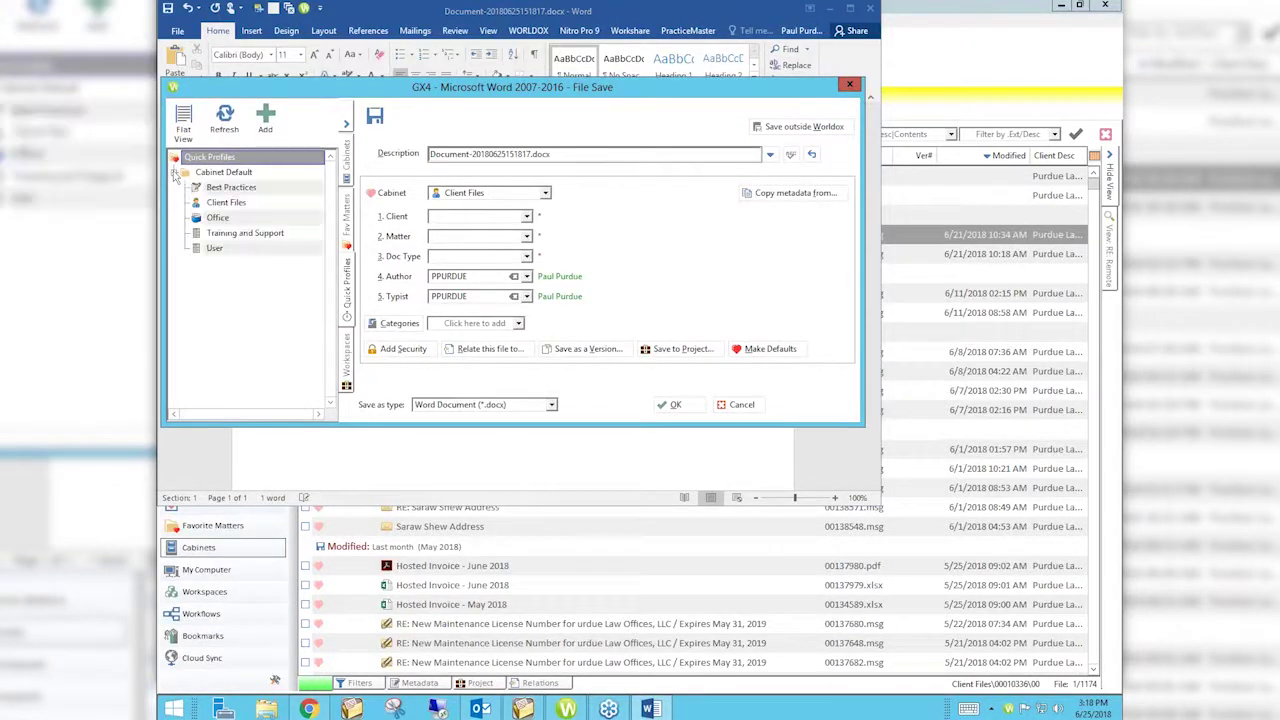
pyautogui.doubleClick(231, 203)
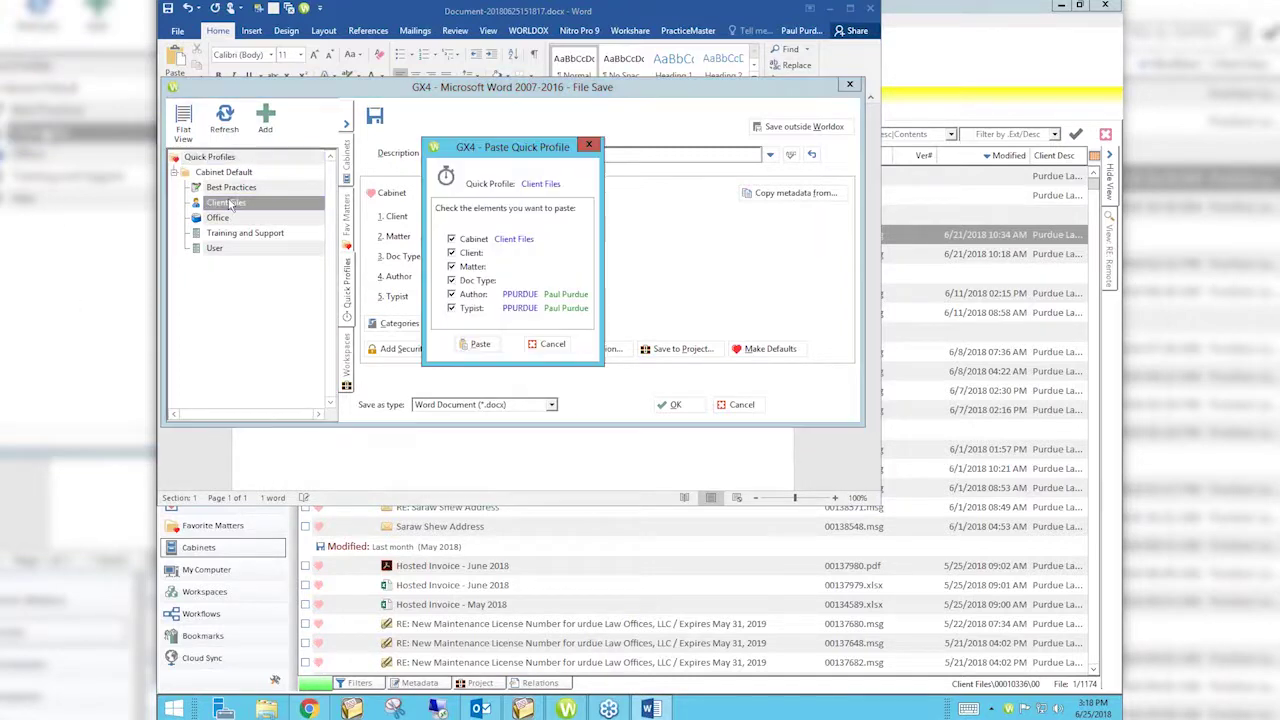
pyautogui.click(478, 345)
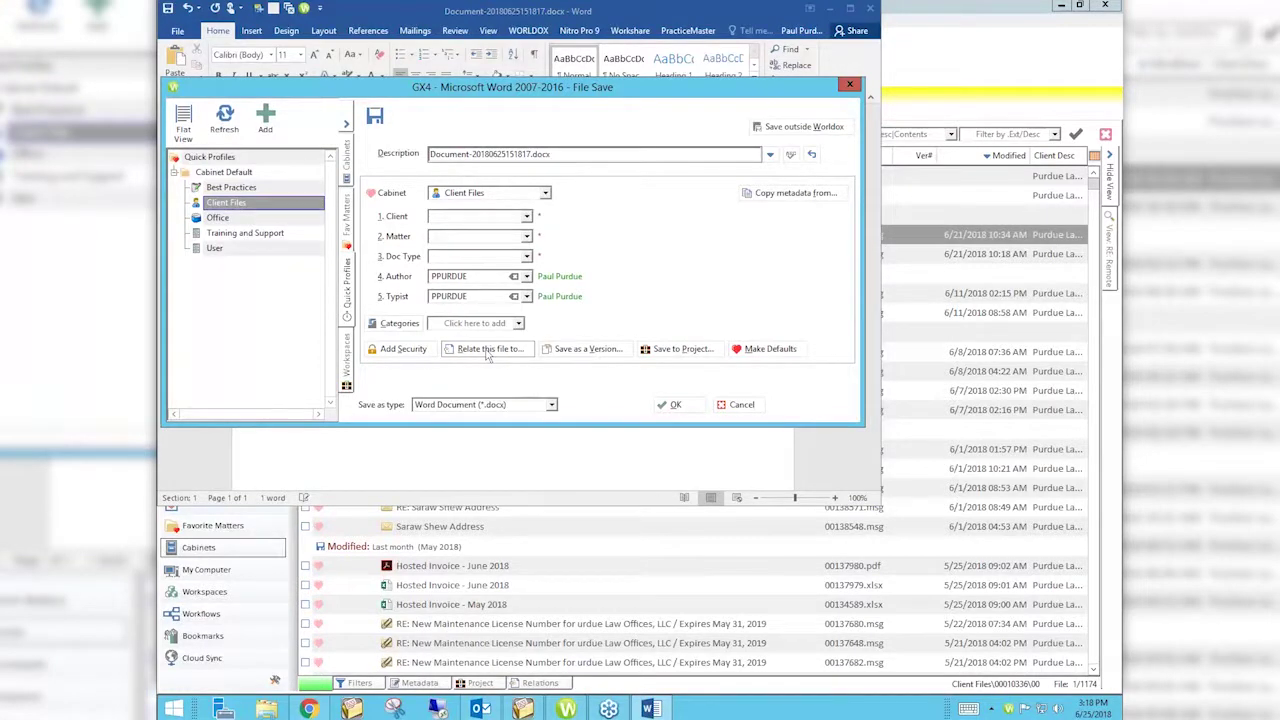
pyautogui.click(738, 405)
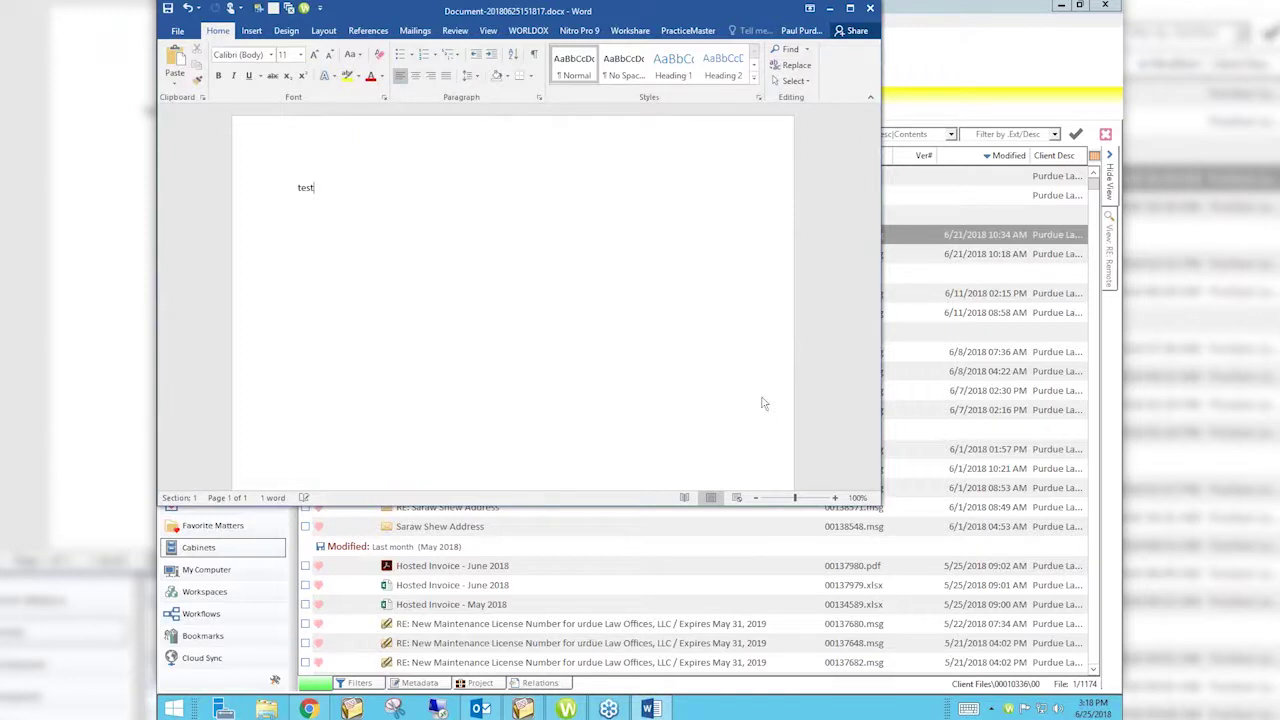
pyautogui.click(641, 544)
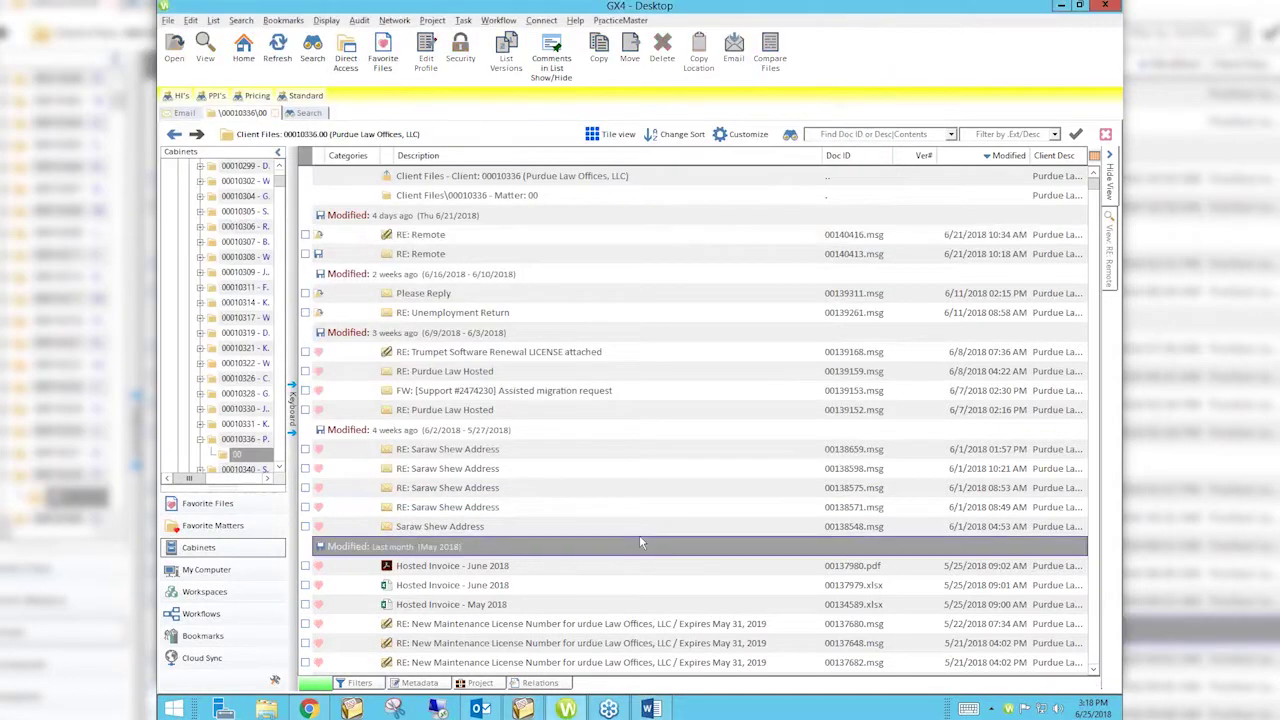
# Open the address email's metadata with F2 and apply the Personal quick profile Scooby Test.
pyautogui.click(578, 468)
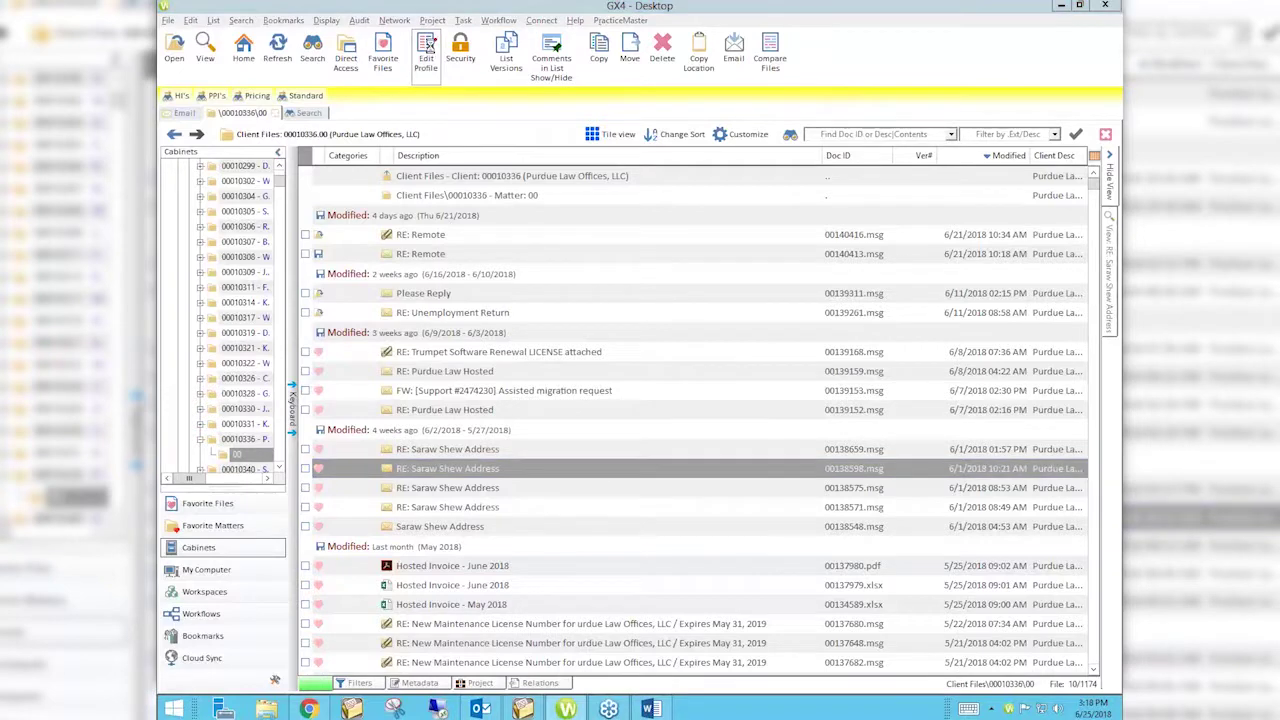
pyautogui.press('F2')
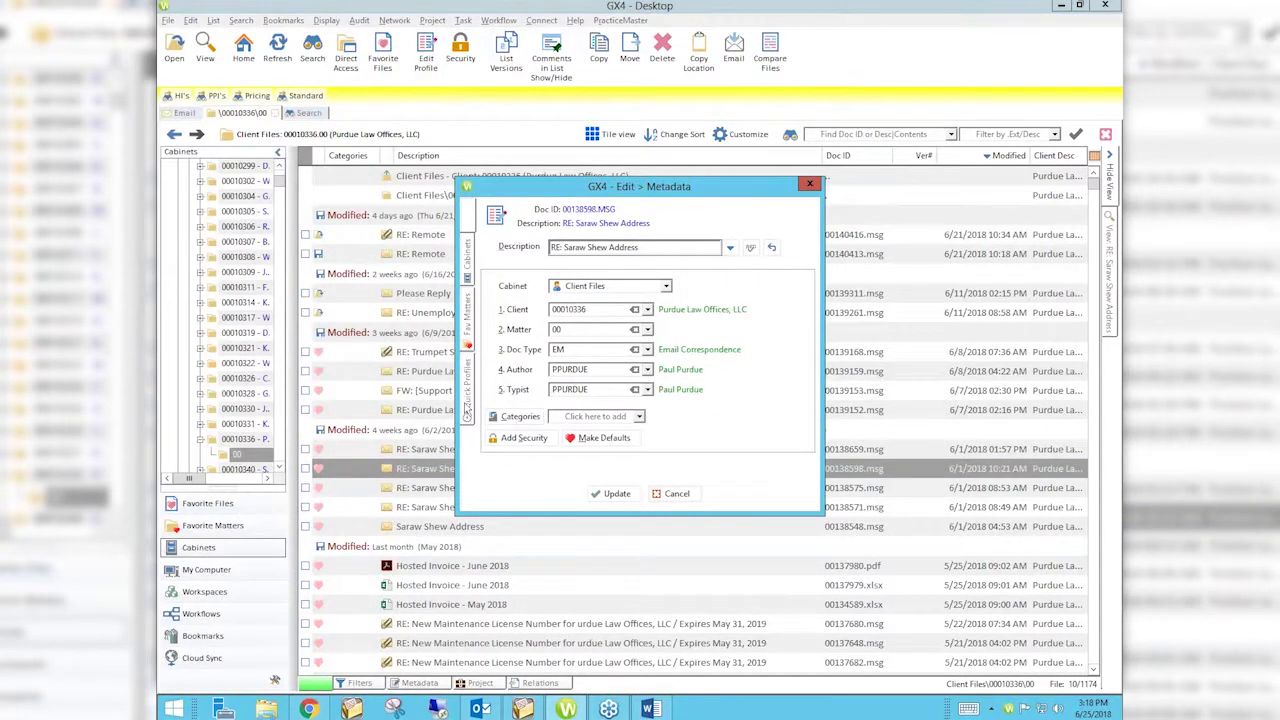
pyautogui.click(467, 410)
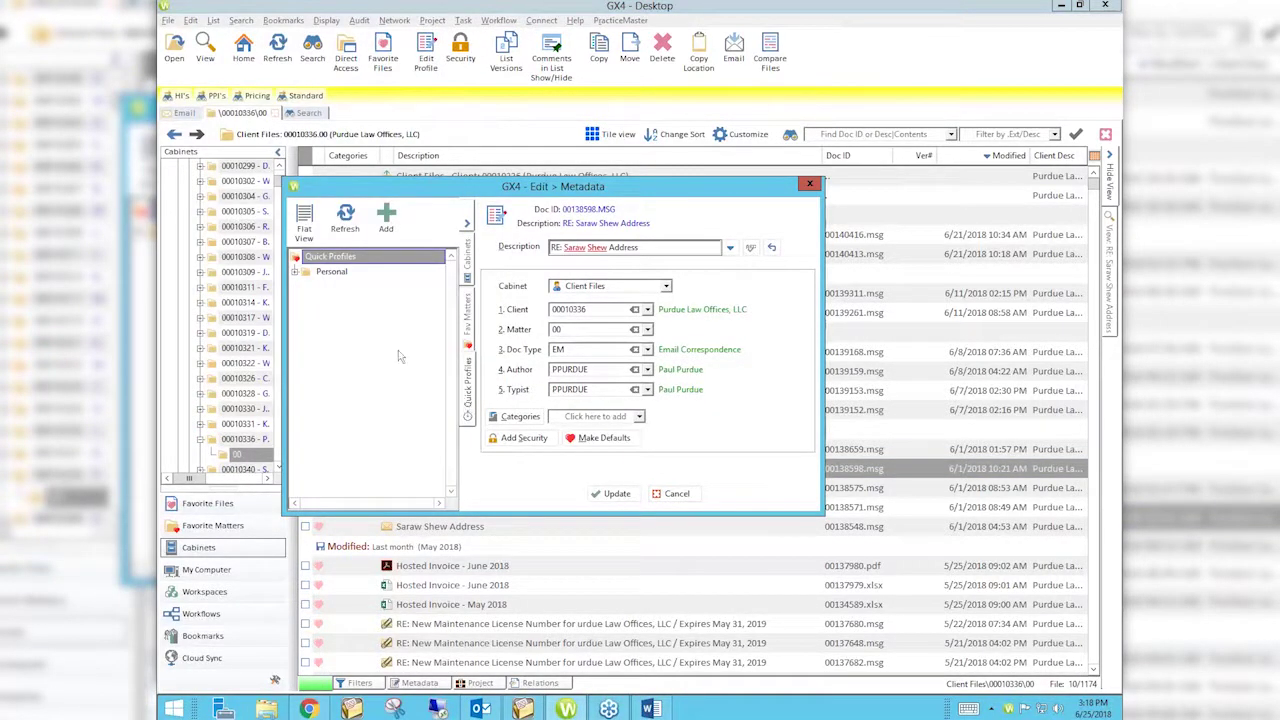
pyautogui.click(296, 272)
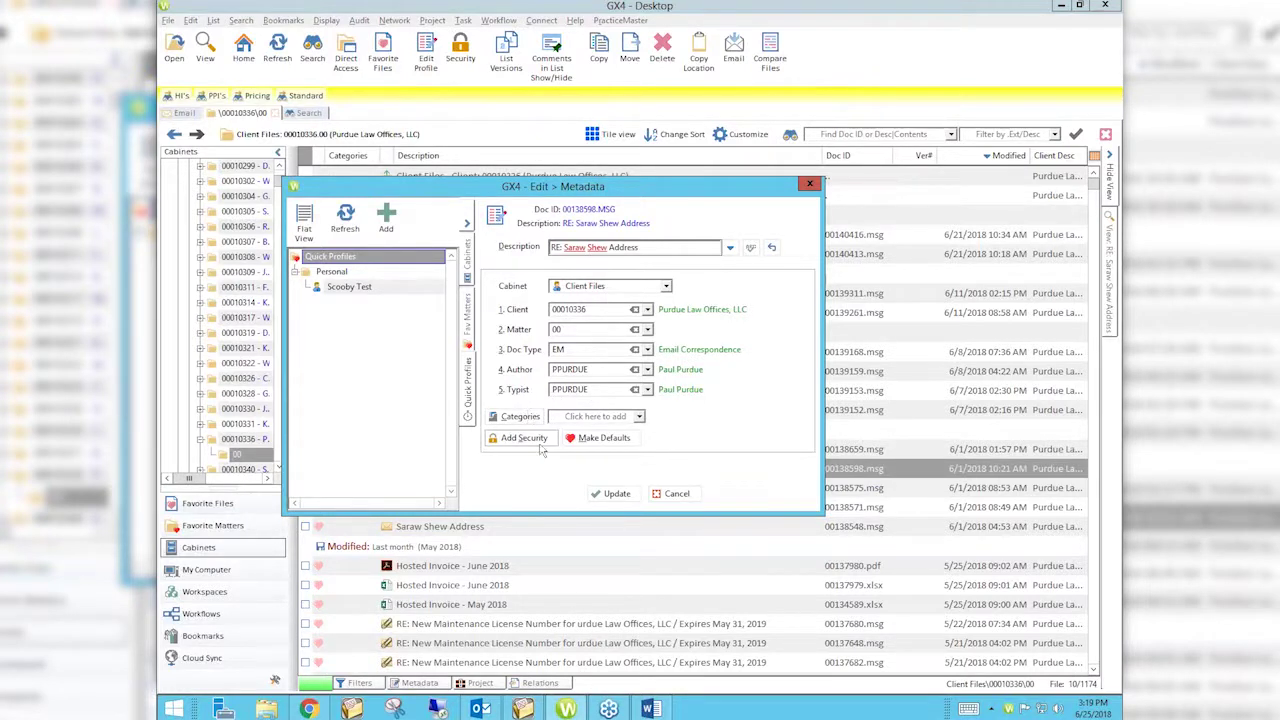
pyautogui.doubleClick(348, 287)
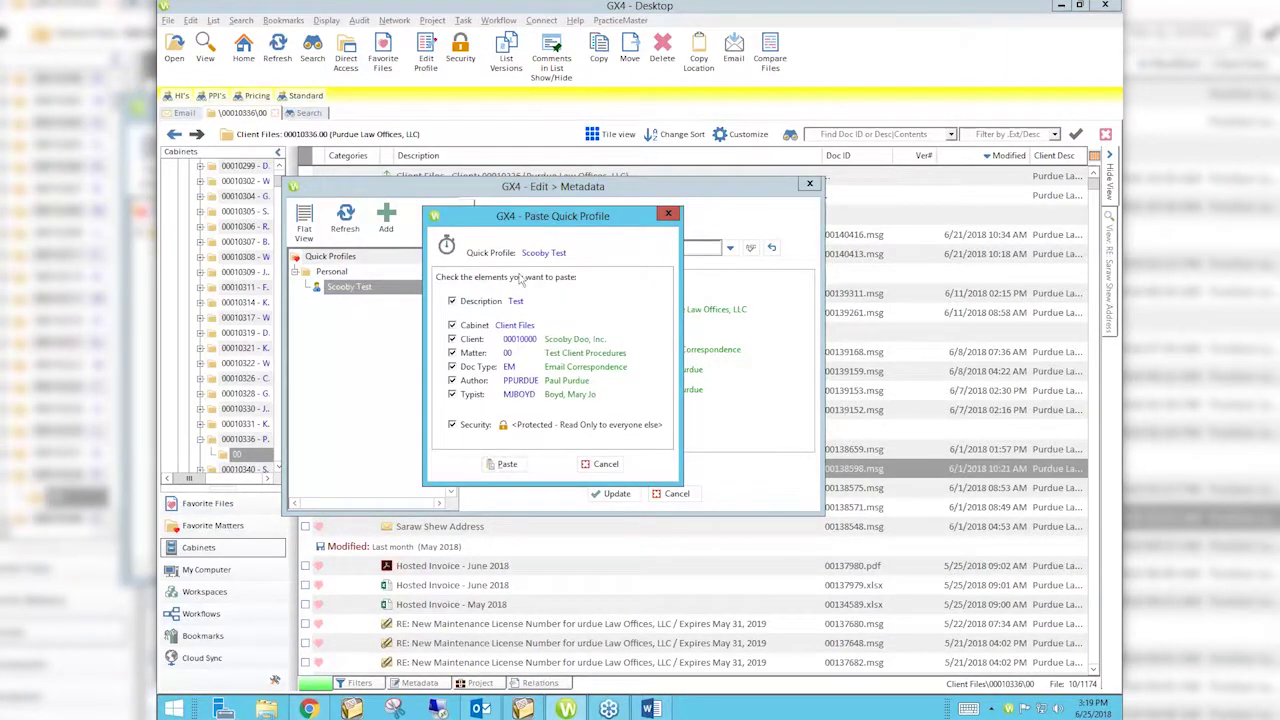
# Paste the Scooby Test profile values into the email and accept the read-only security change.
pyautogui.click(505, 464)
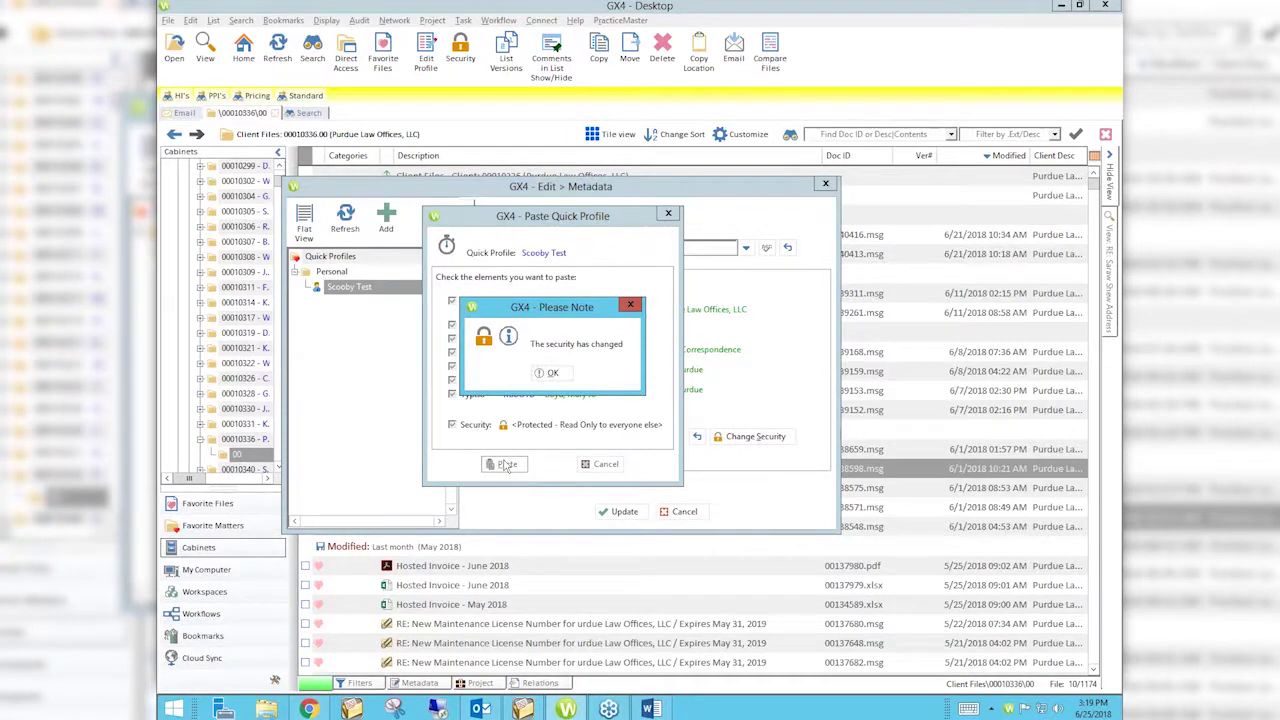
pyautogui.click(550, 373)
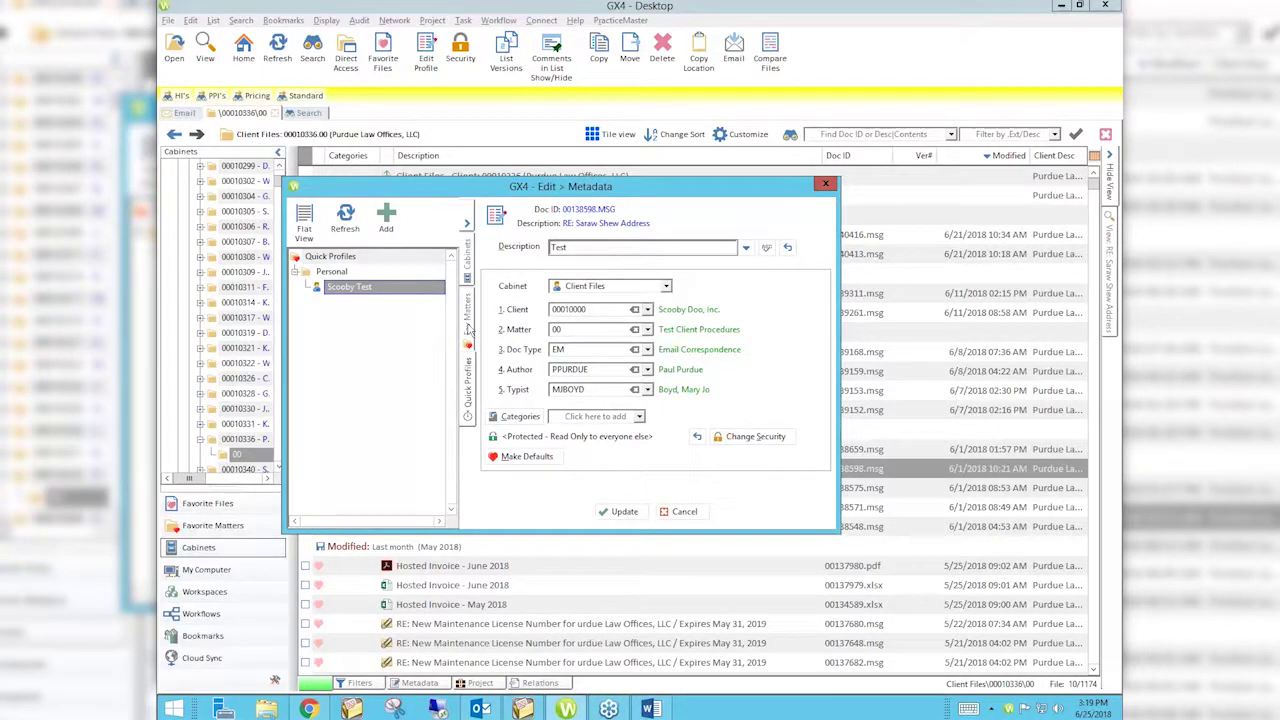
# Assign Delany Law matter 00 from Fav Matters, then reselect the Scooby Test quick profile.
pyautogui.click(468, 329)
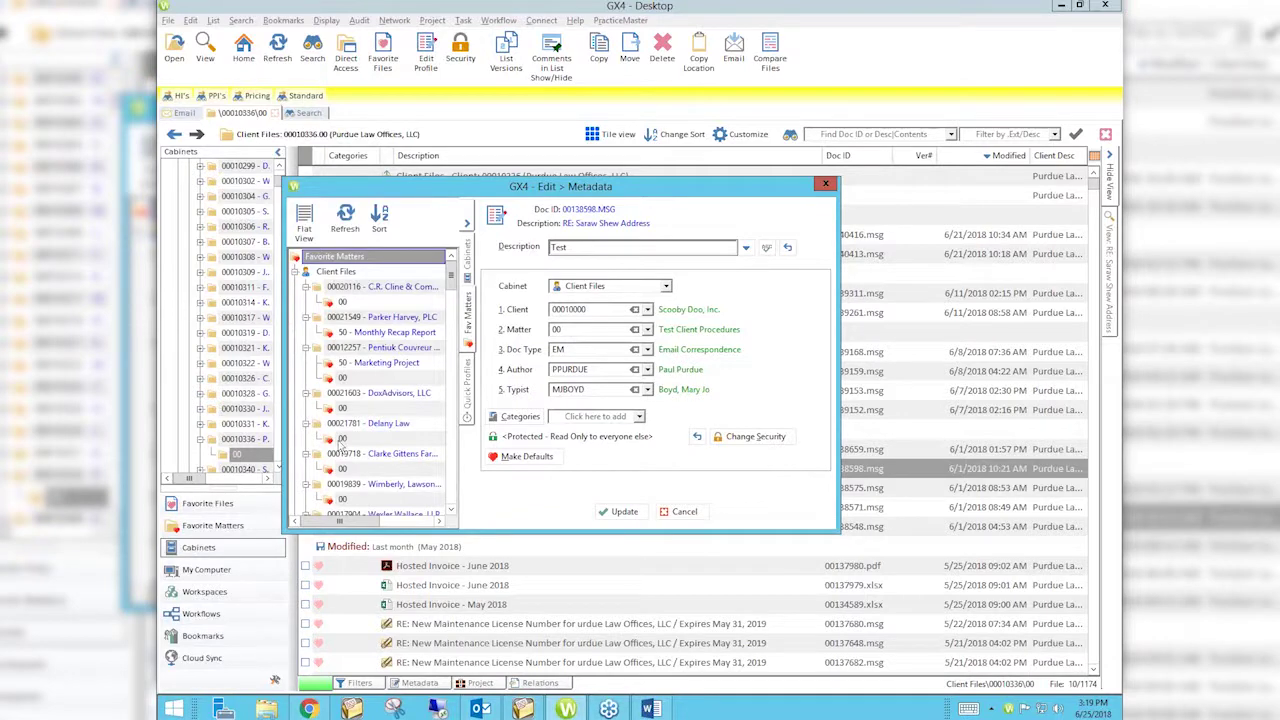
pyautogui.click(340, 440)
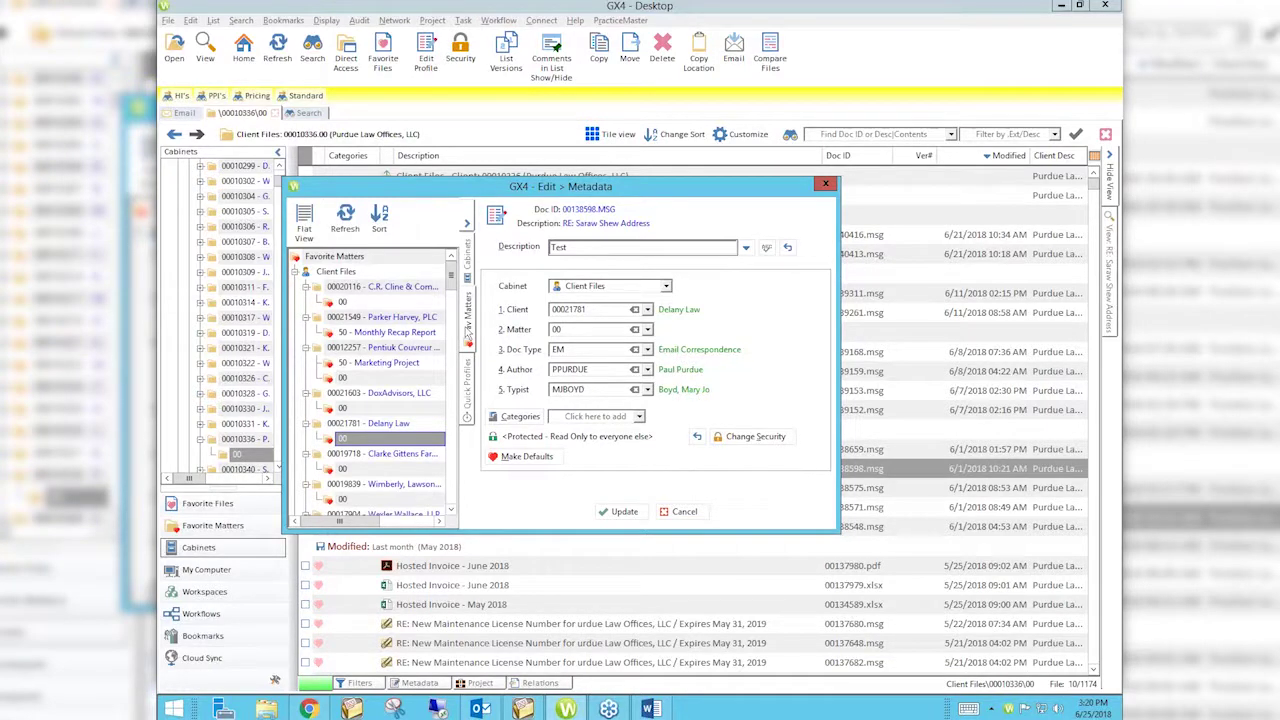
pyautogui.click(472, 388)
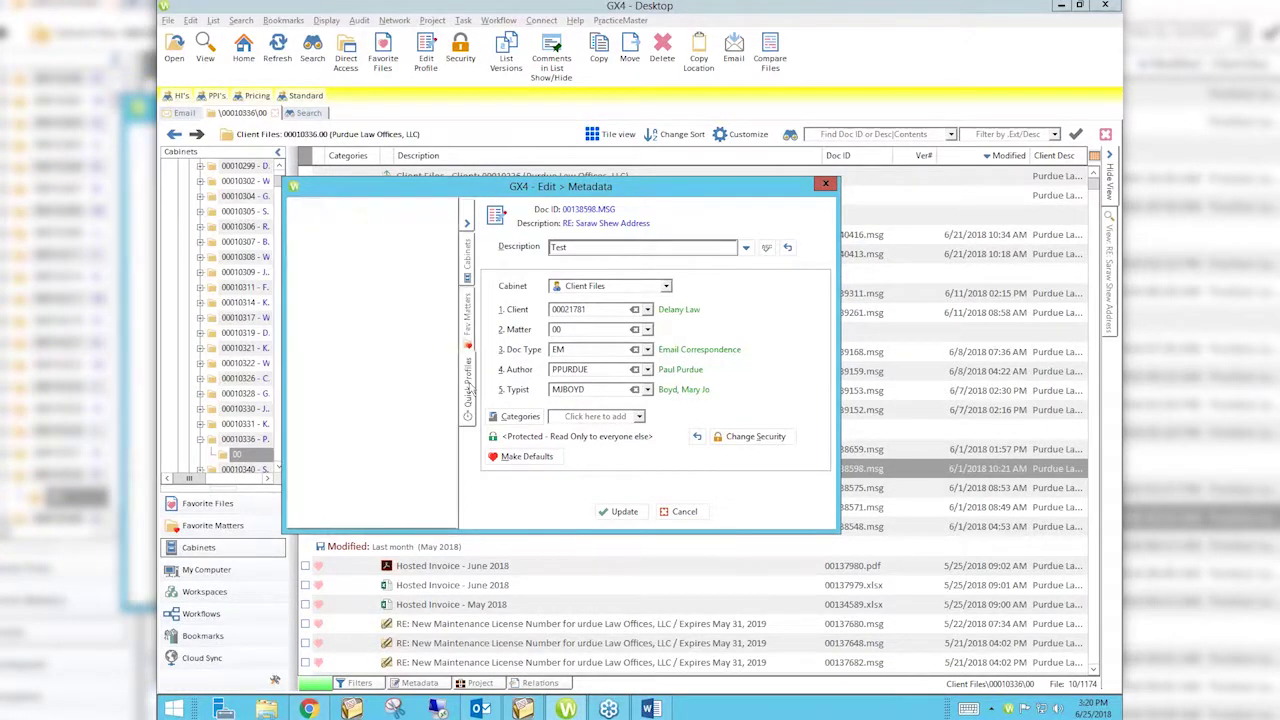
pyautogui.click(337, 288)
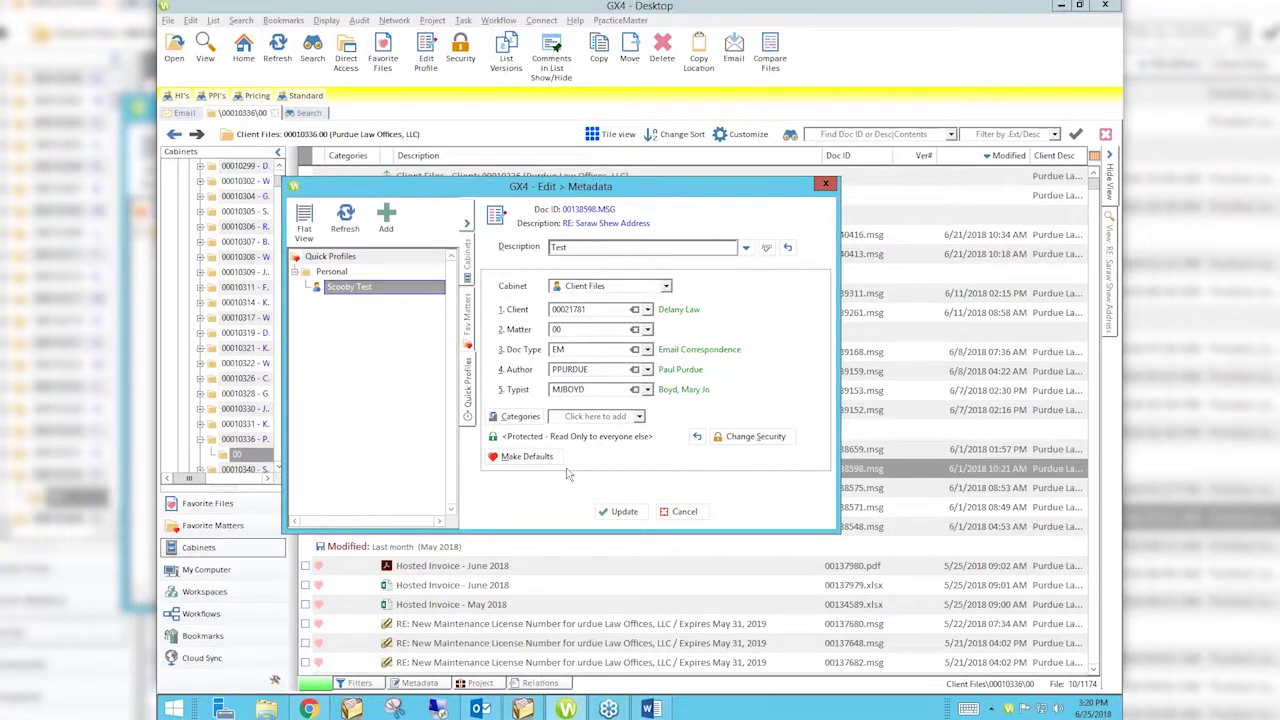
# Start a new quick profile from the Quick Profiles panel's Add button.
pyautogui.click(388, 218)
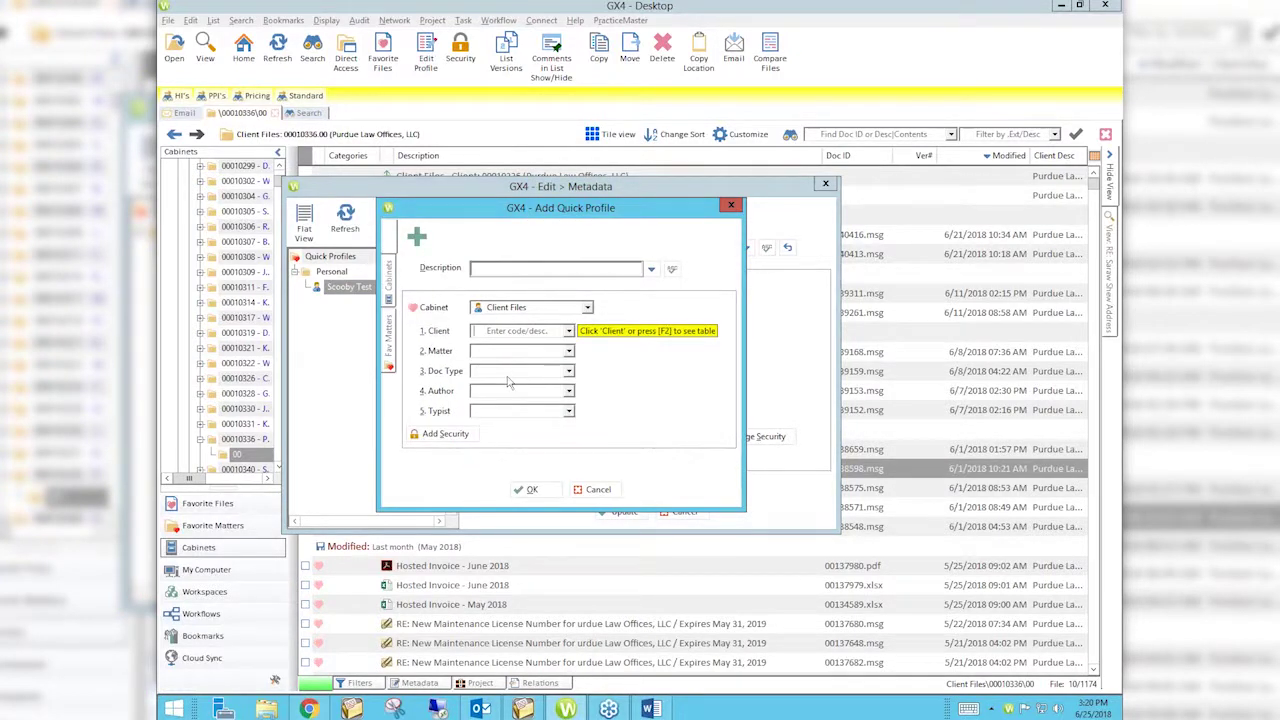
pyautogui.click(522, 268)
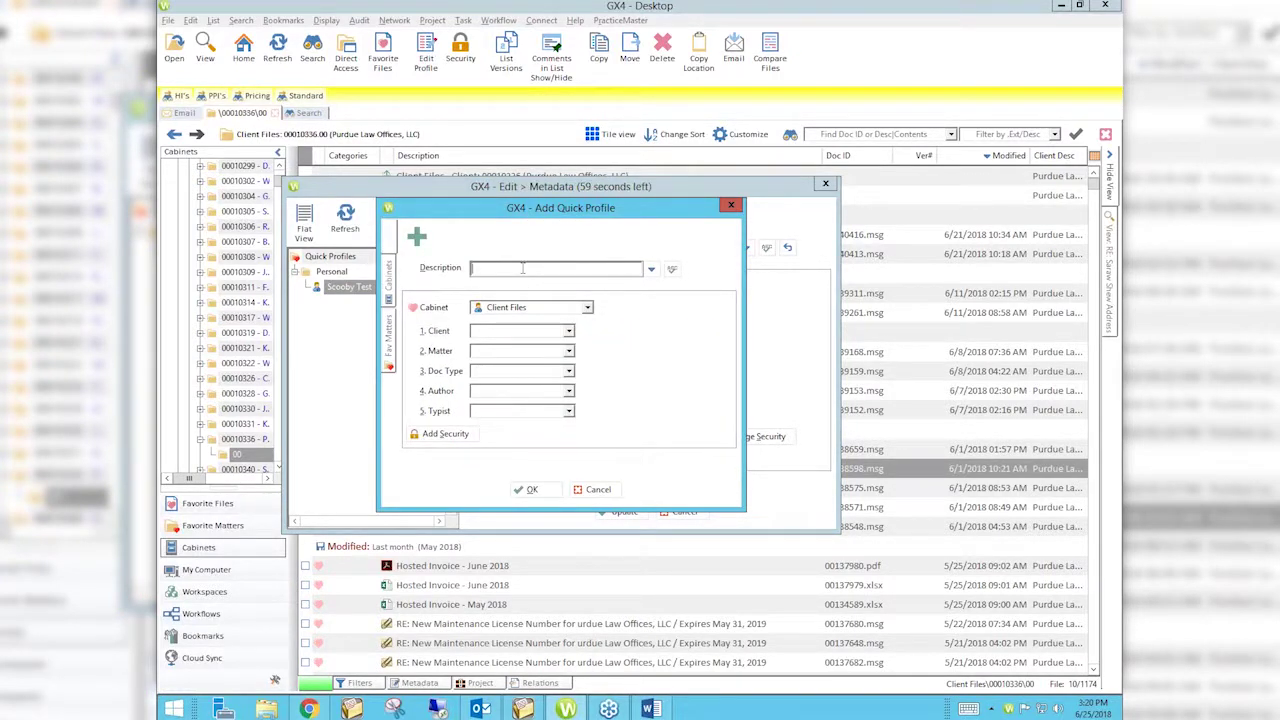
pyautogui.write('Email from . to')
pyautogui.click(510, 371)
pyautogui.write('EM')
pyautogui.press('Tab')
pyautogui.press('Tab')
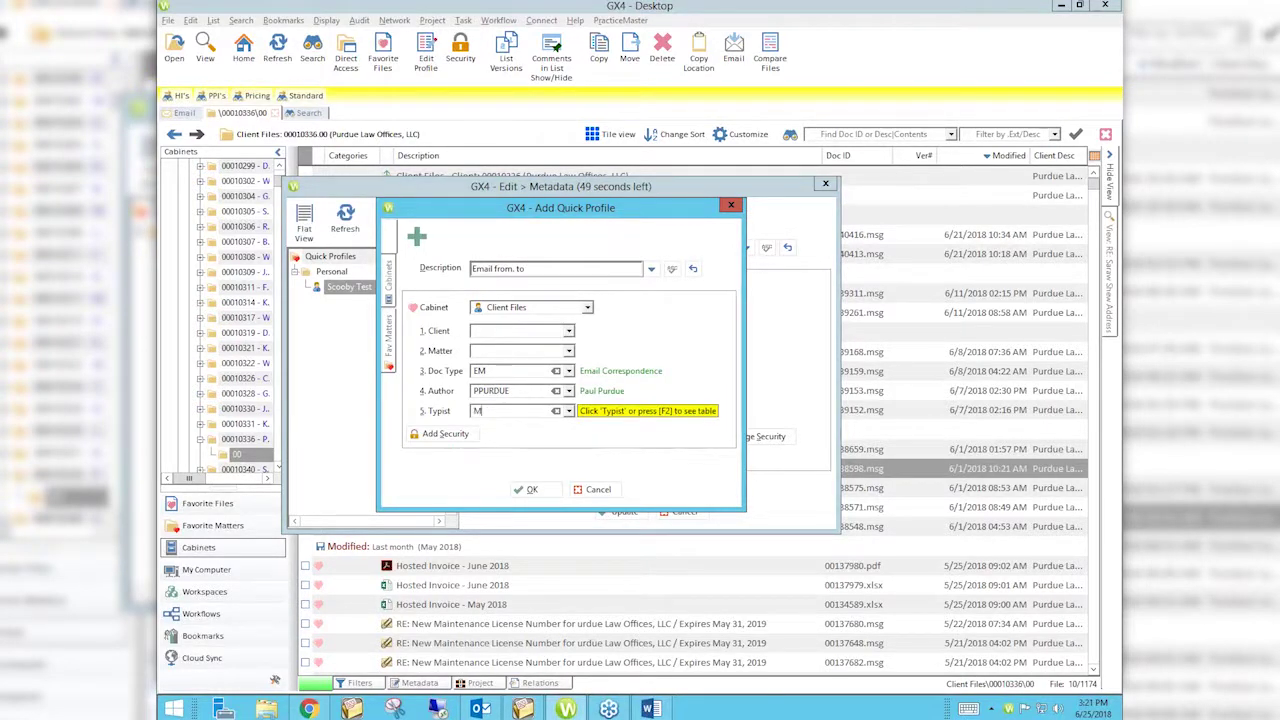
pyautogui.press('Tab')
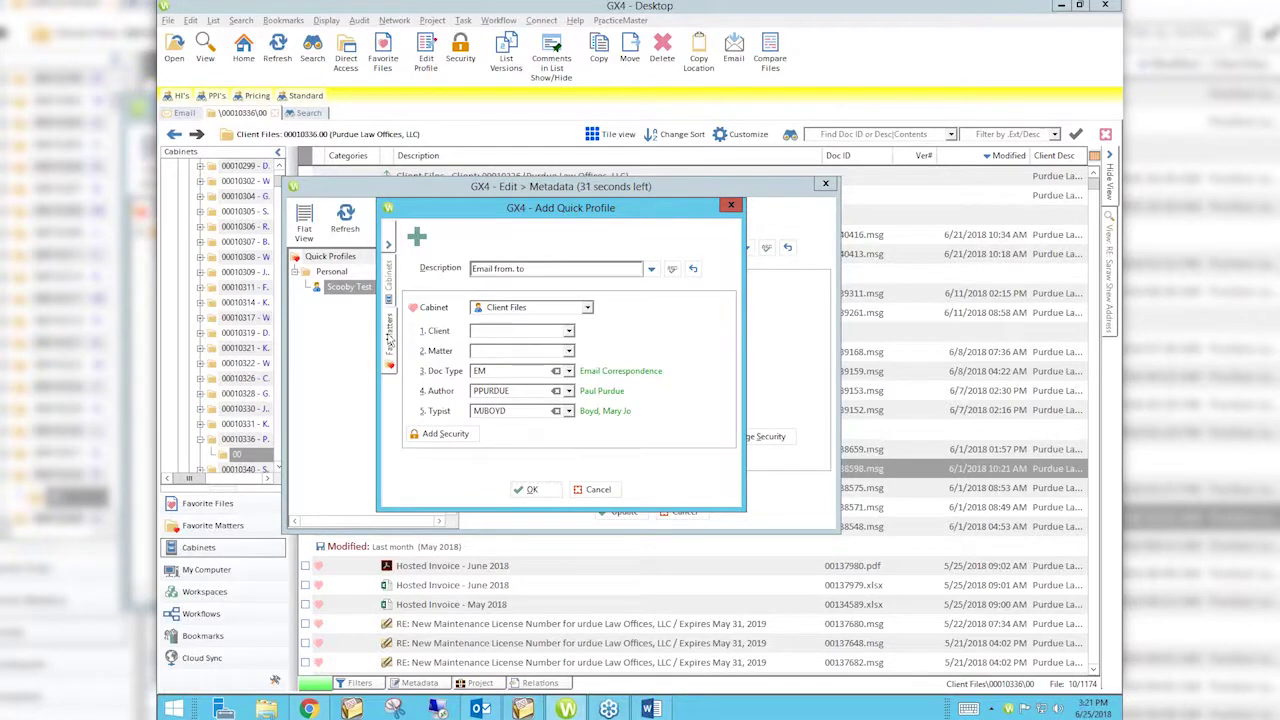
# Review the Favorite Matters tree, then cancel the new quick profile without saving.
pyautogui.click(390, 340)
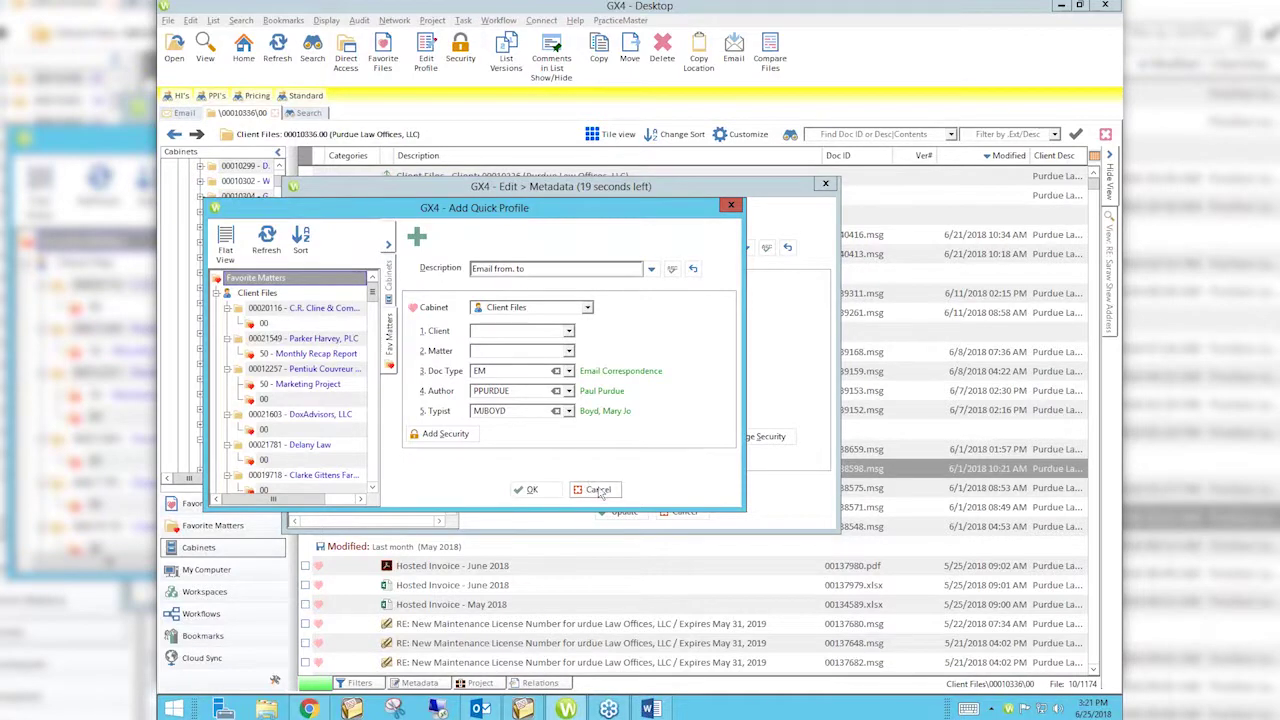
pyautogui.click(597, 489)
pyautogui.click(685, 569)
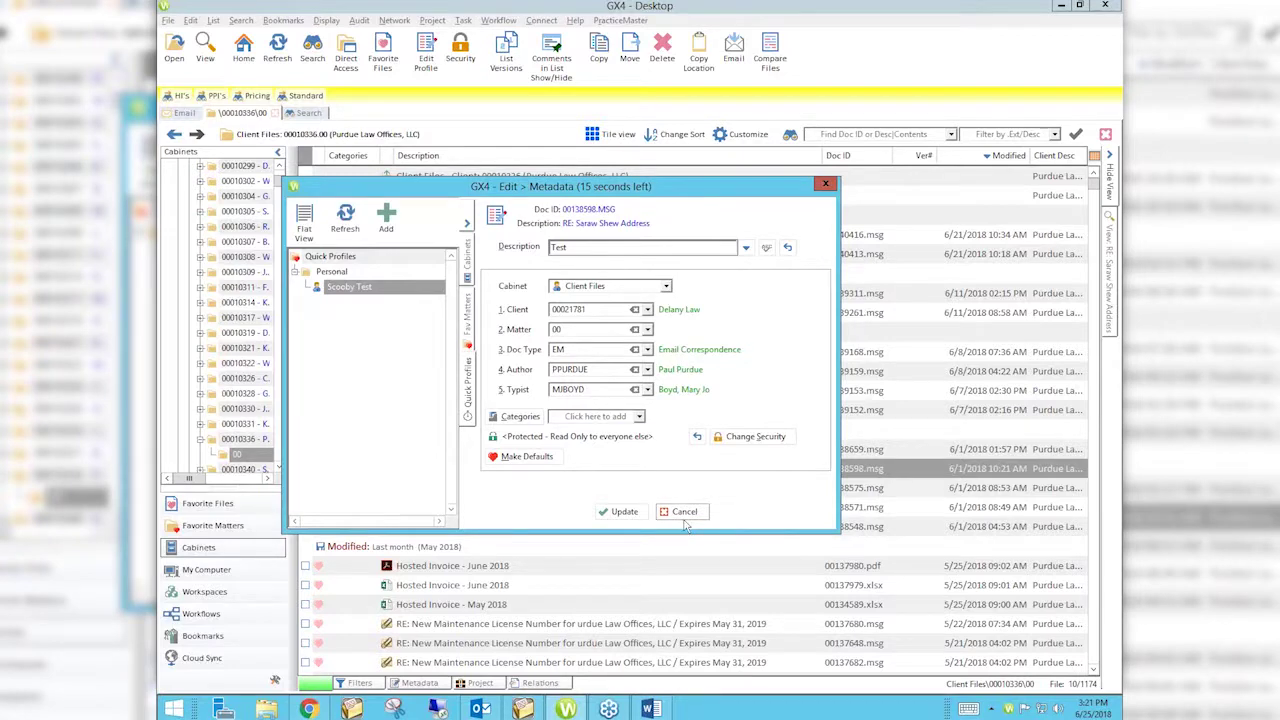
# Close Edit Metadata without saving and bring Chrome's Delete Files help page to the front.
pyautogui.click(684, 512)
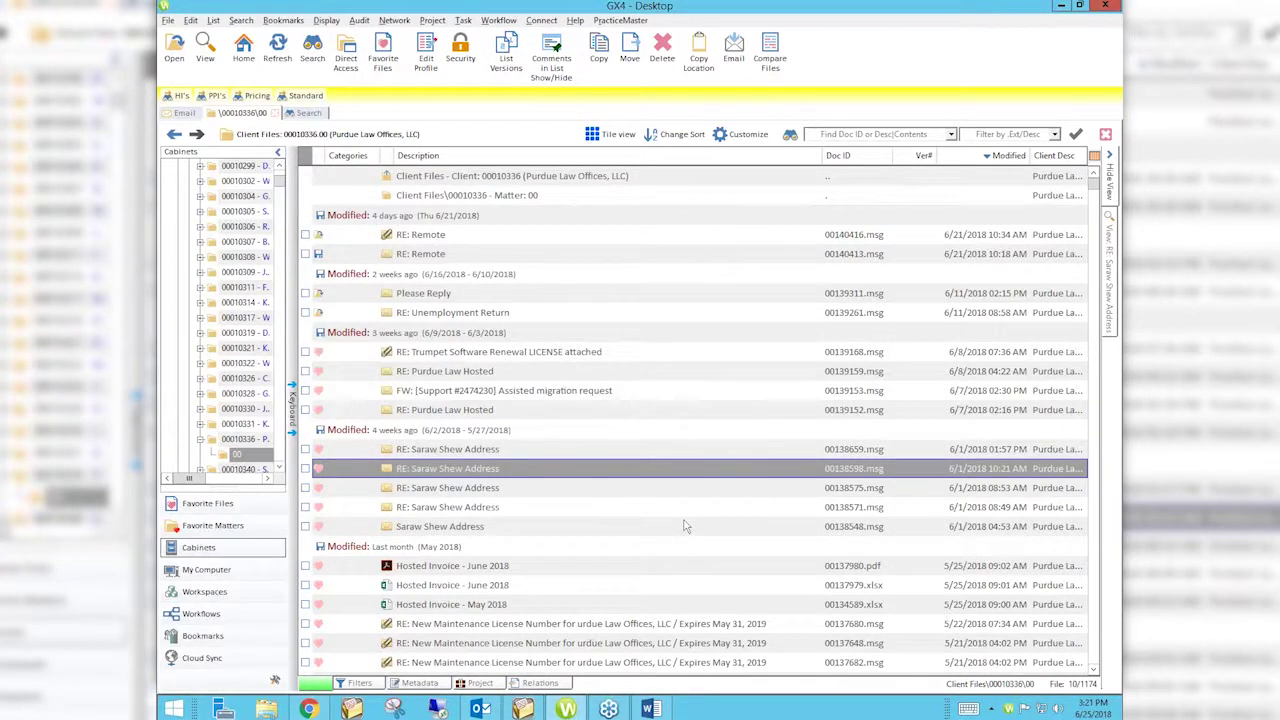
pyautogui.click(310, 710)
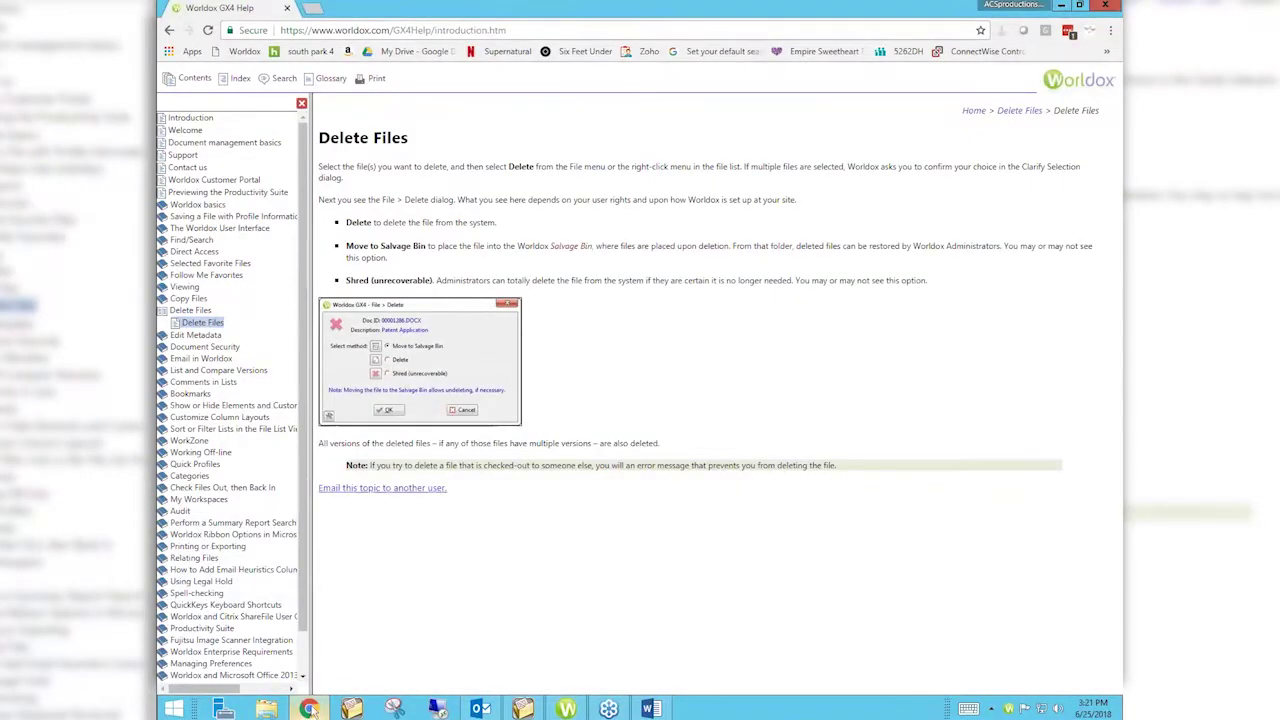
# In a new Chrome window, go to attorneycomputersystems.com using the 'att' address suggestion.
pyautogui.rightClick(310, 710)
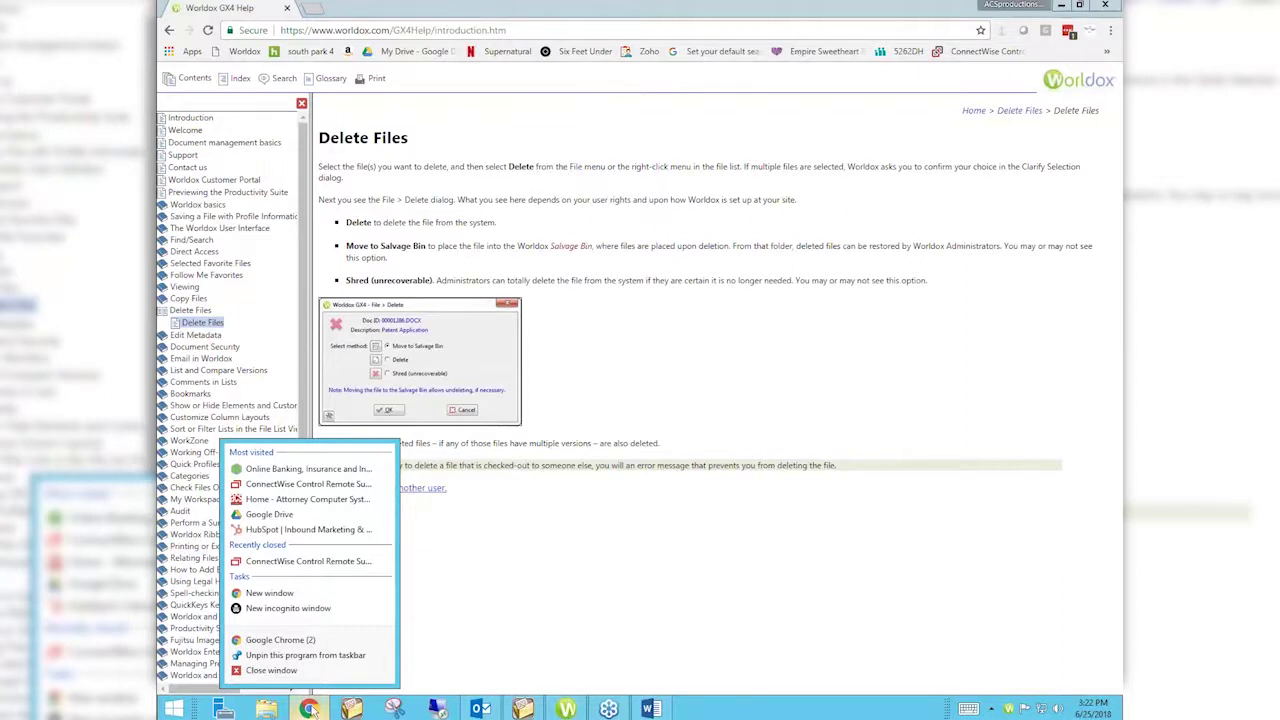
pyautogui.click(313, 641)
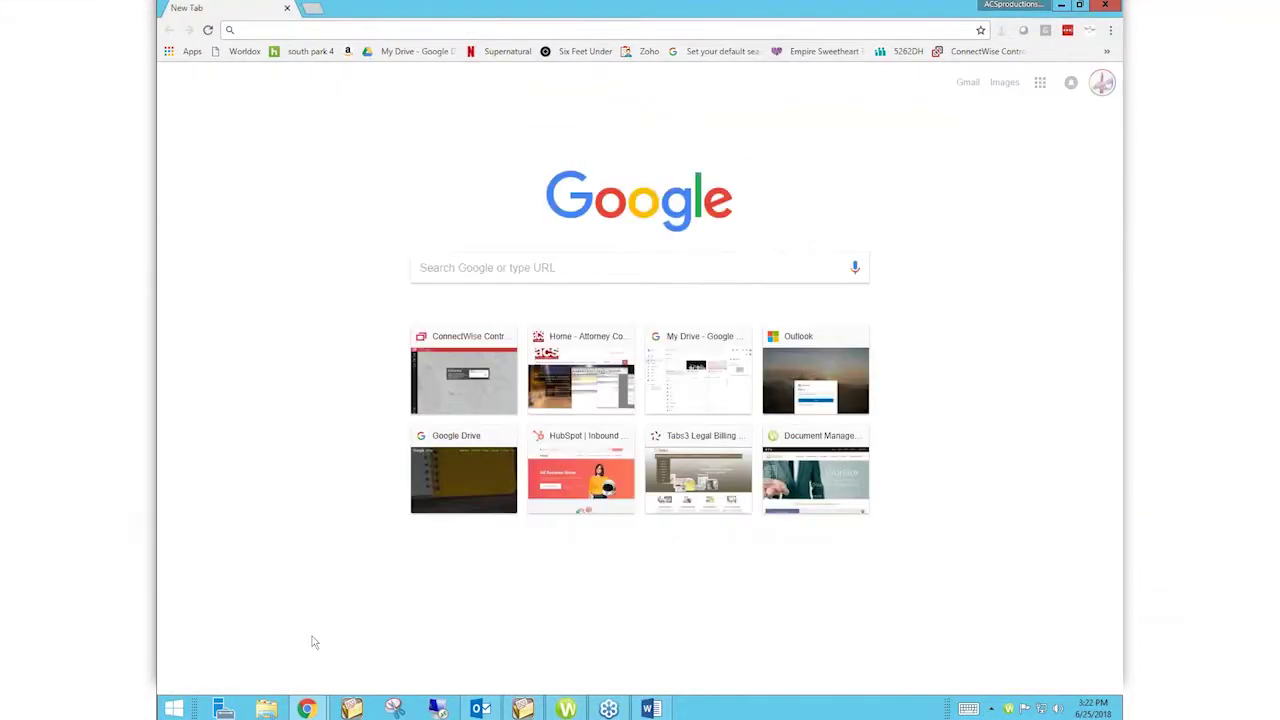
pyautogui.write('attorneycomputersystems.com')
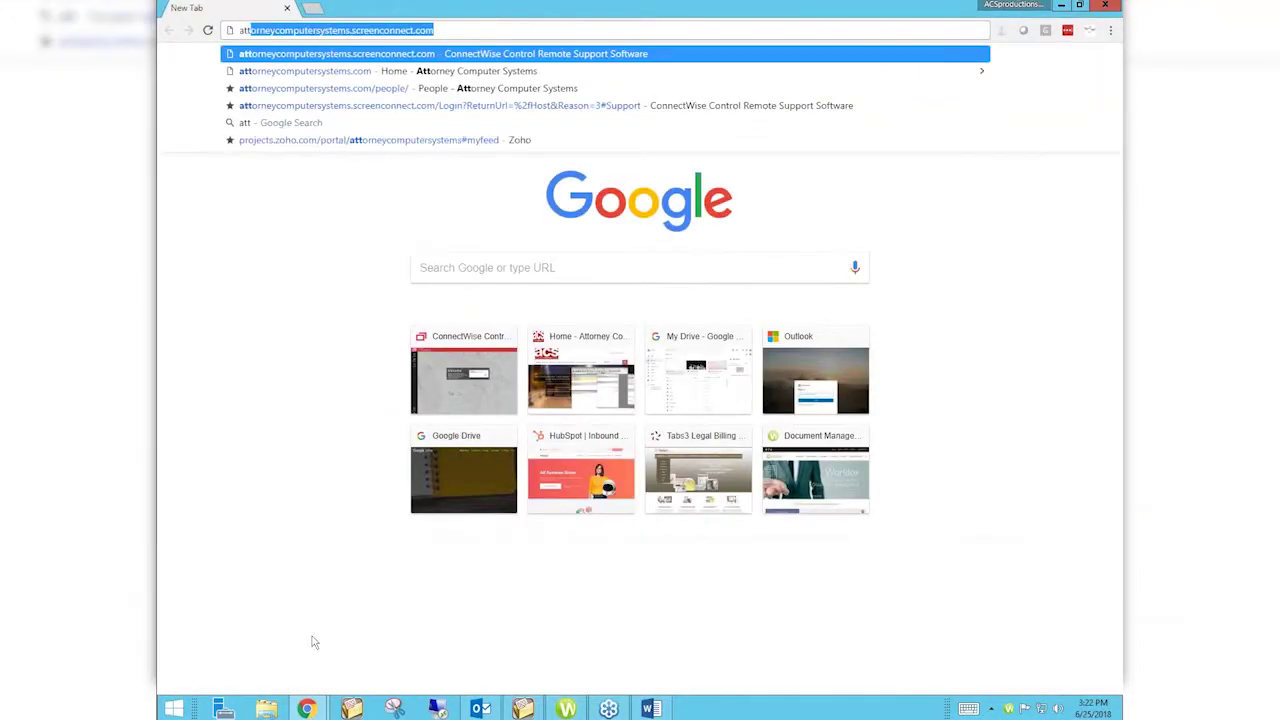
pyautogui.press('Down')
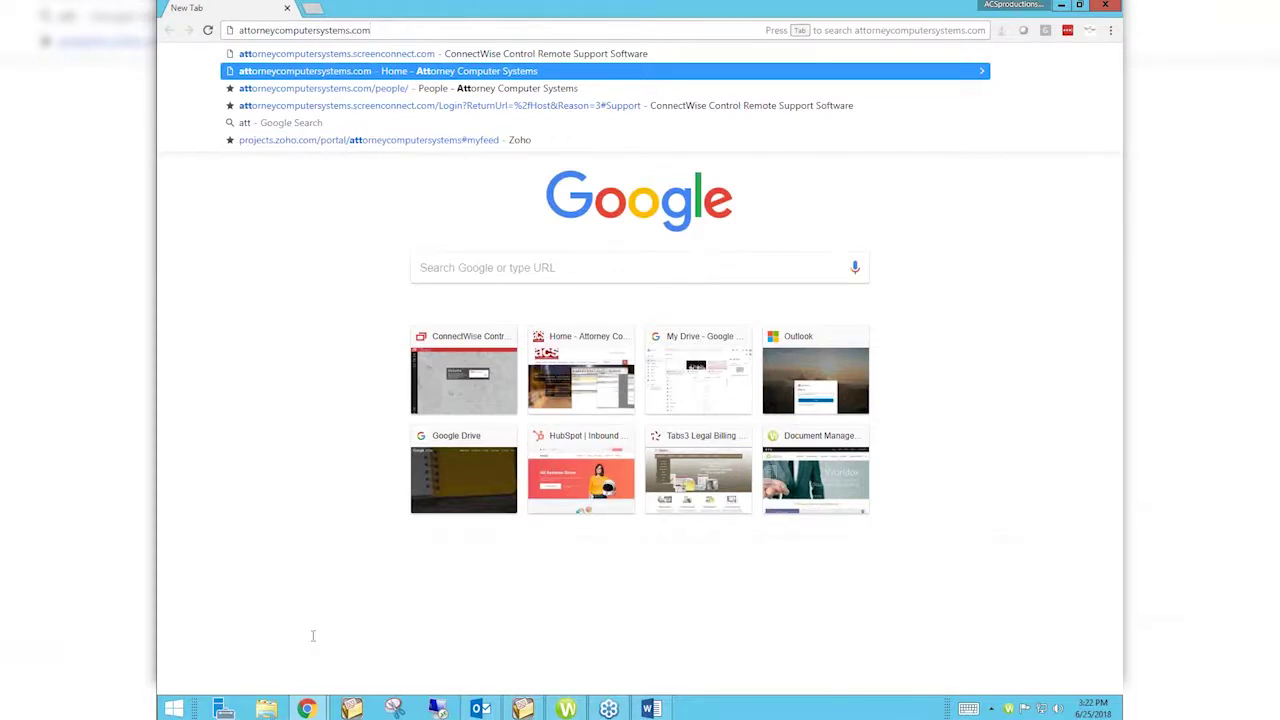
pyautogui.press('Return')
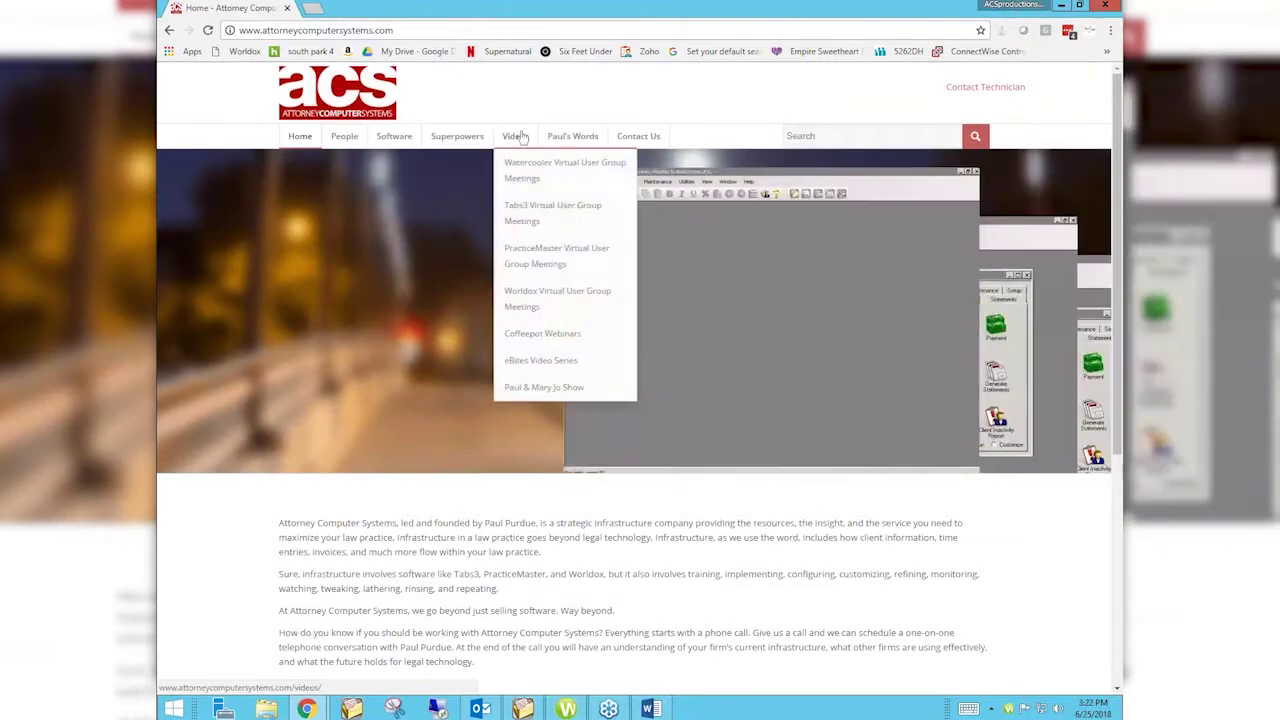
# Go to the site's Videos page and scroll through the listed video series.
pyautogui.click(516, 137)
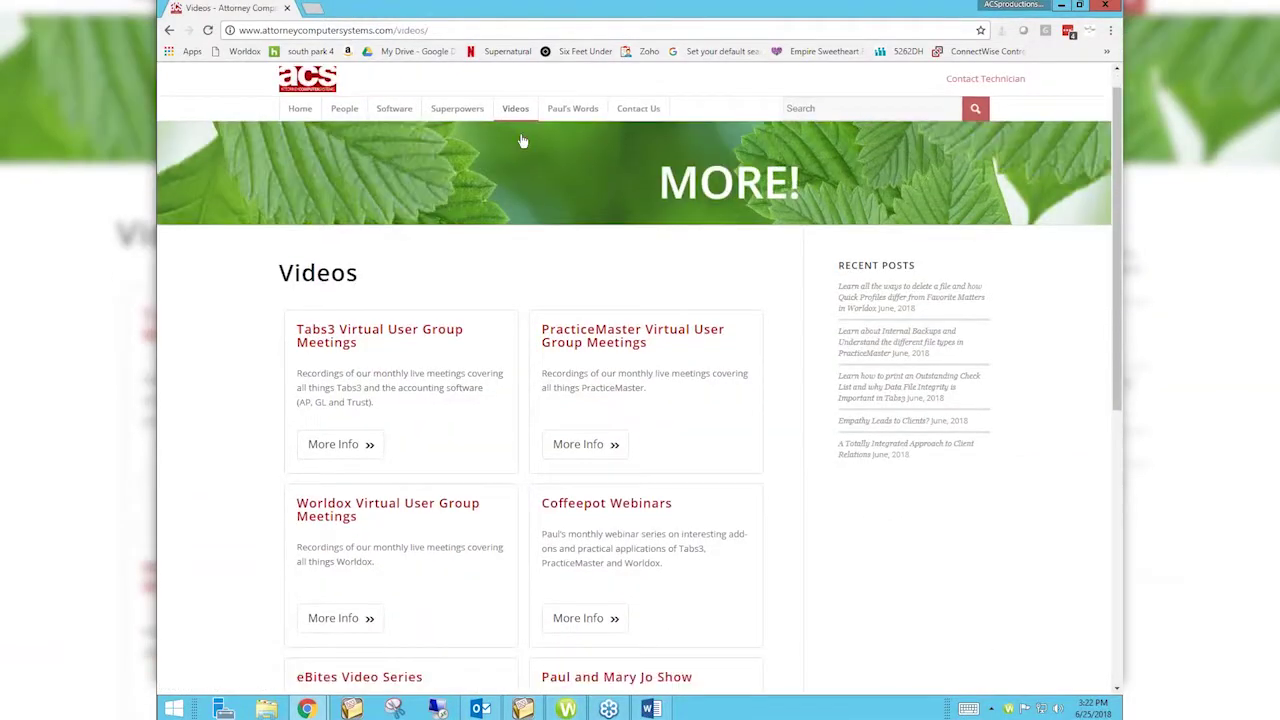
pyautogui.scroll(-3, 520, 140)
pyautogui.scroll(-1, 522, 141)
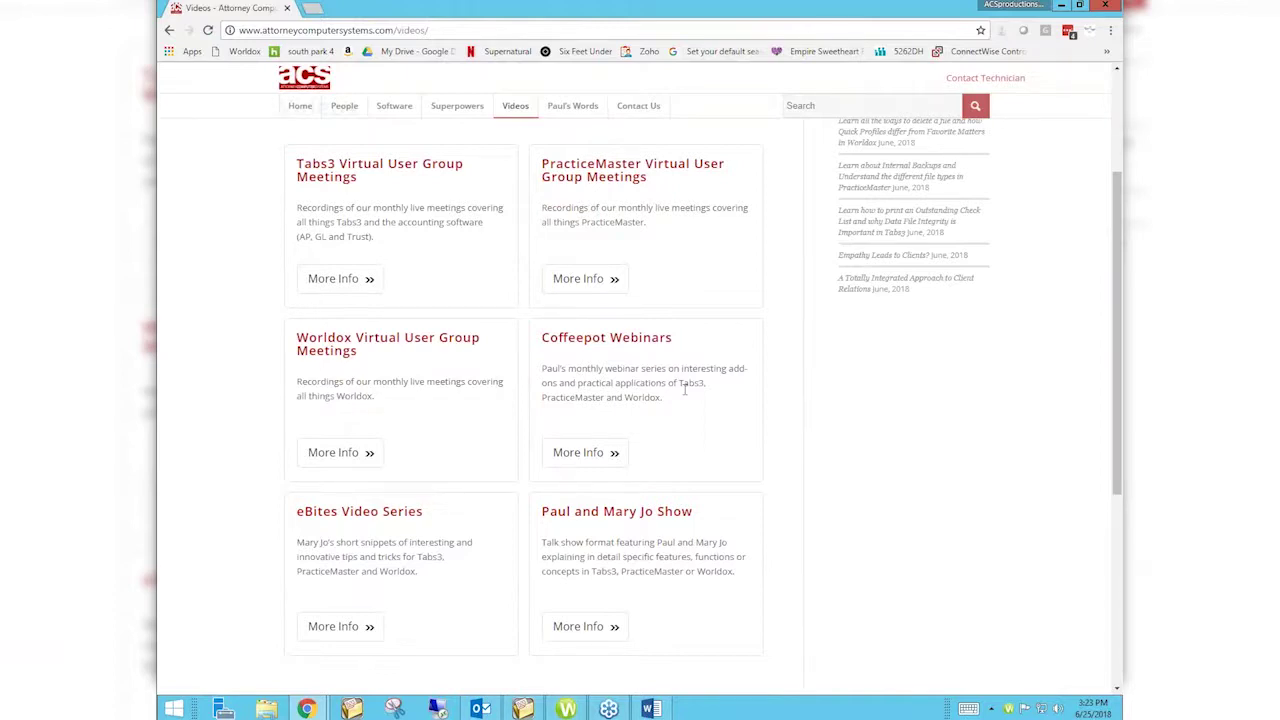
# Open the Worldox Virtual User Group Meetings page via More Info and browse its posts.
pyautogui.click(341, 456)
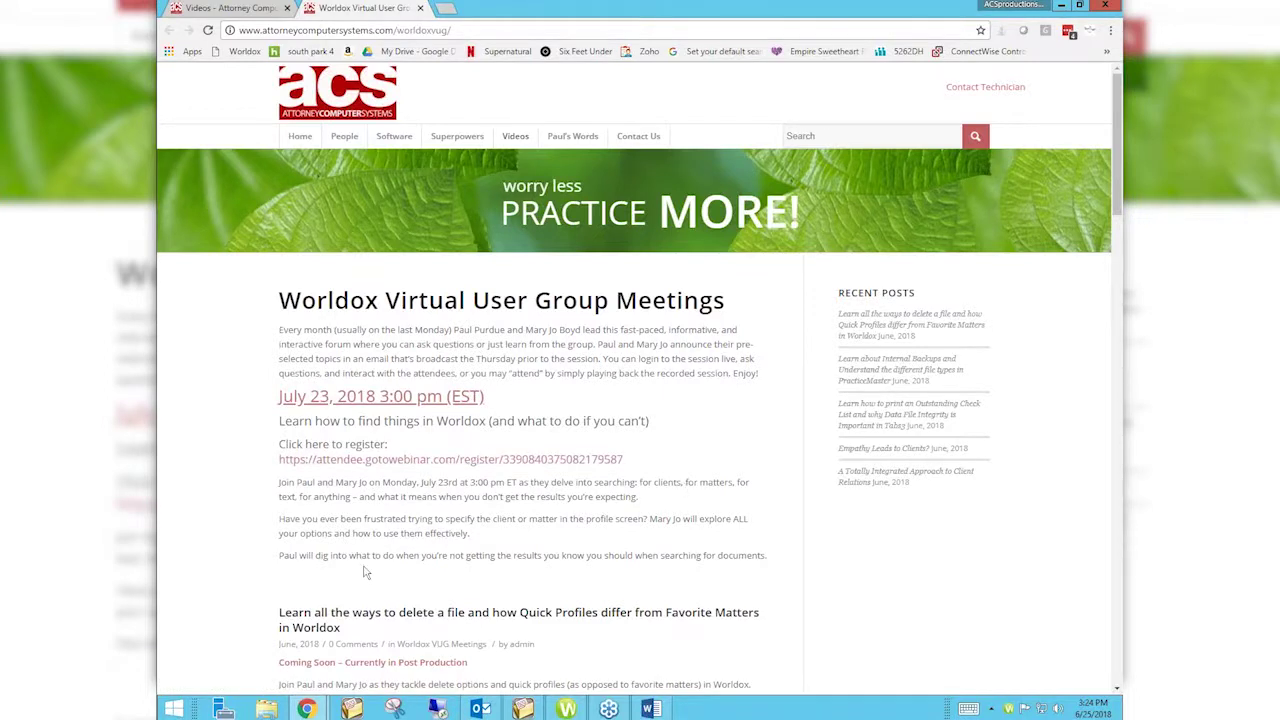
pyautogui.scroll(-2, 855, 558)
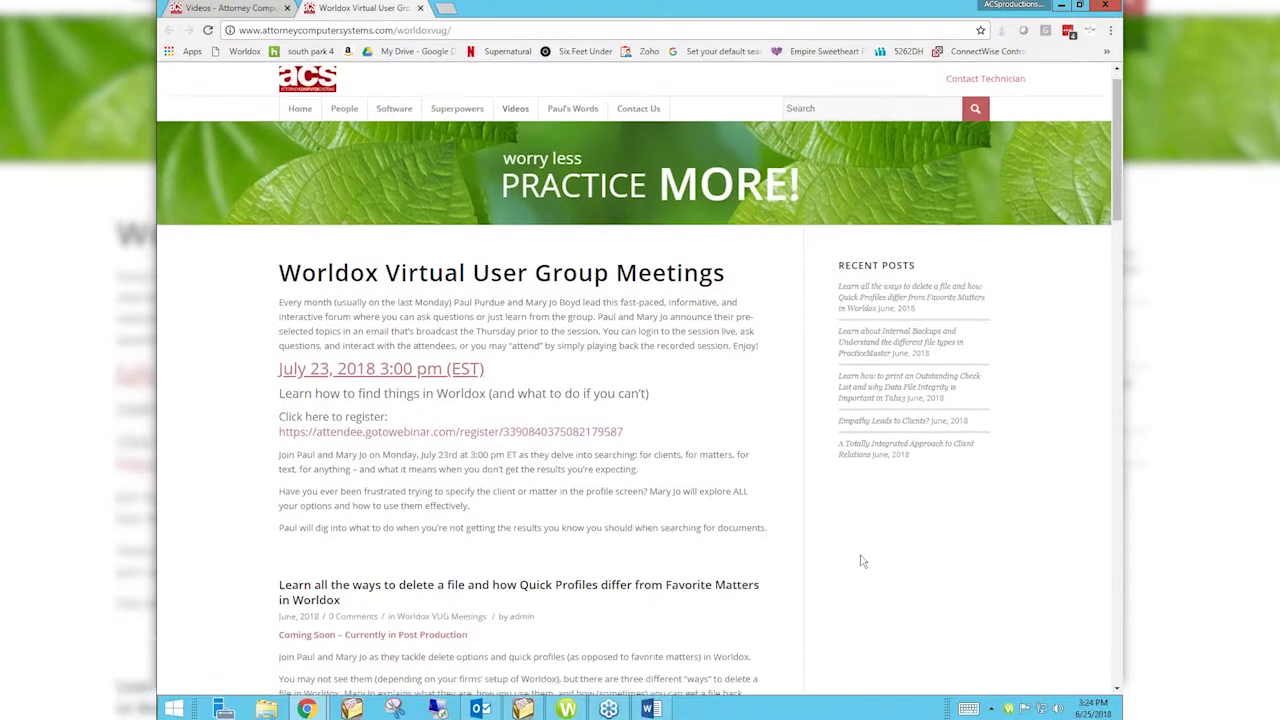
pyautogui.scroll(-4, 862, 561)
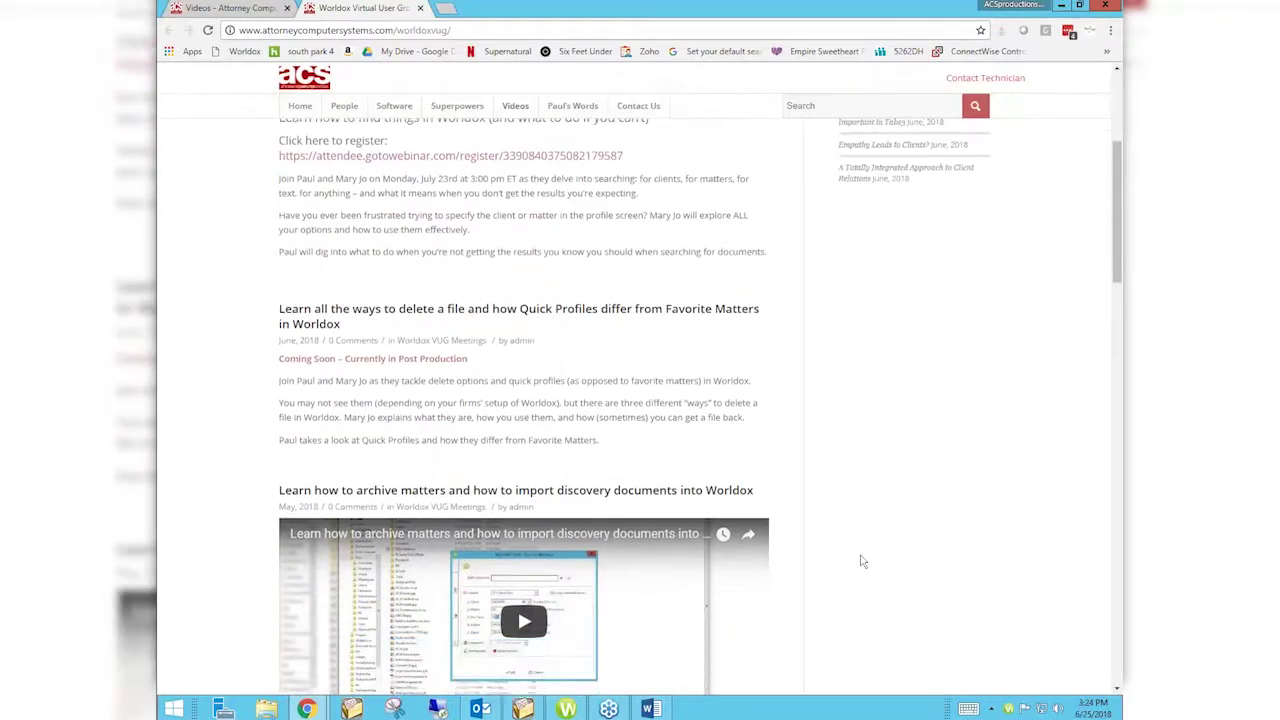
pyautogui.scroll(-1, 862, 561)
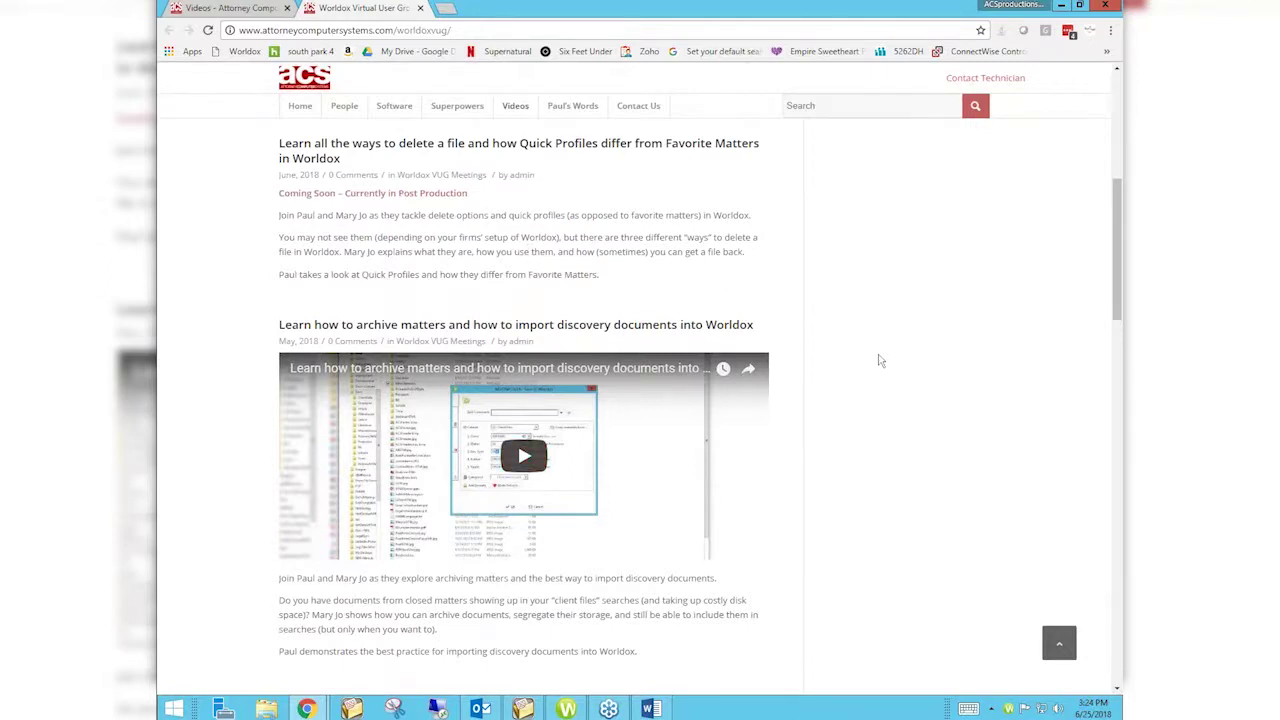
# Scroll further down and search the site for 'delete'.
pyautogui.scroll(-3, 880, 360)
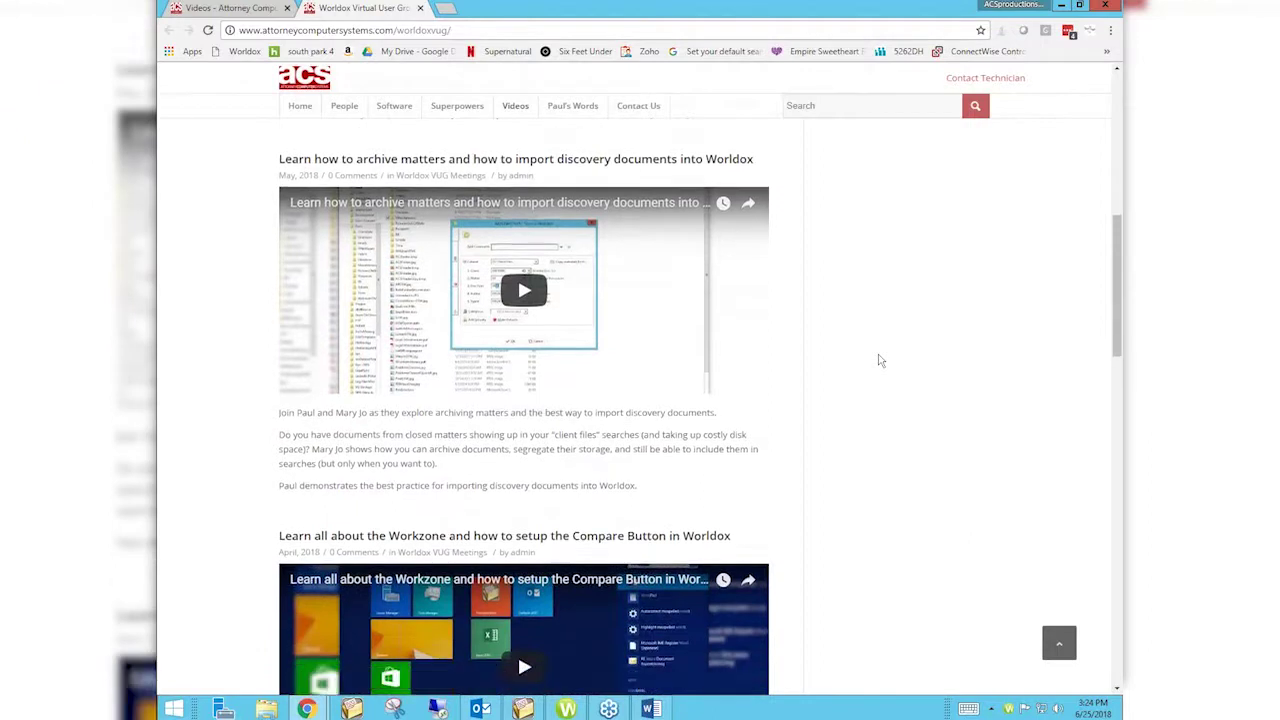
pyautogui.scroll(-1, 880, 360)
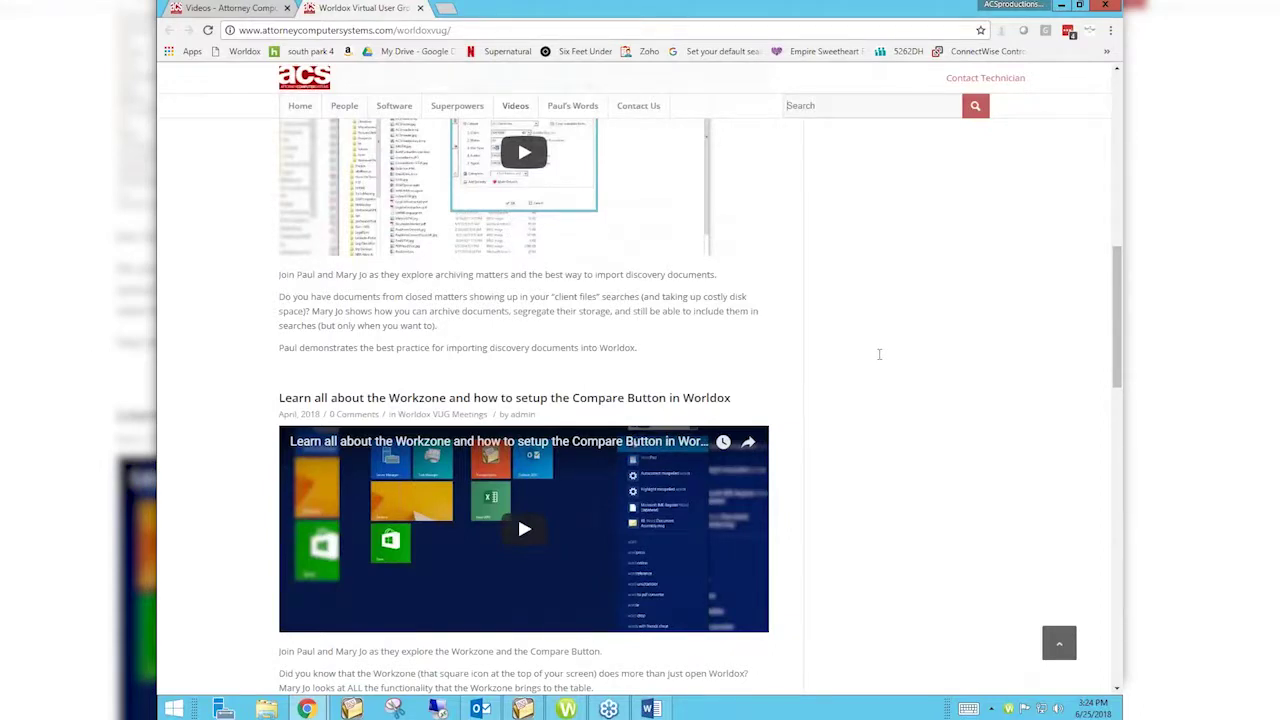
pyautogui.write('delete')
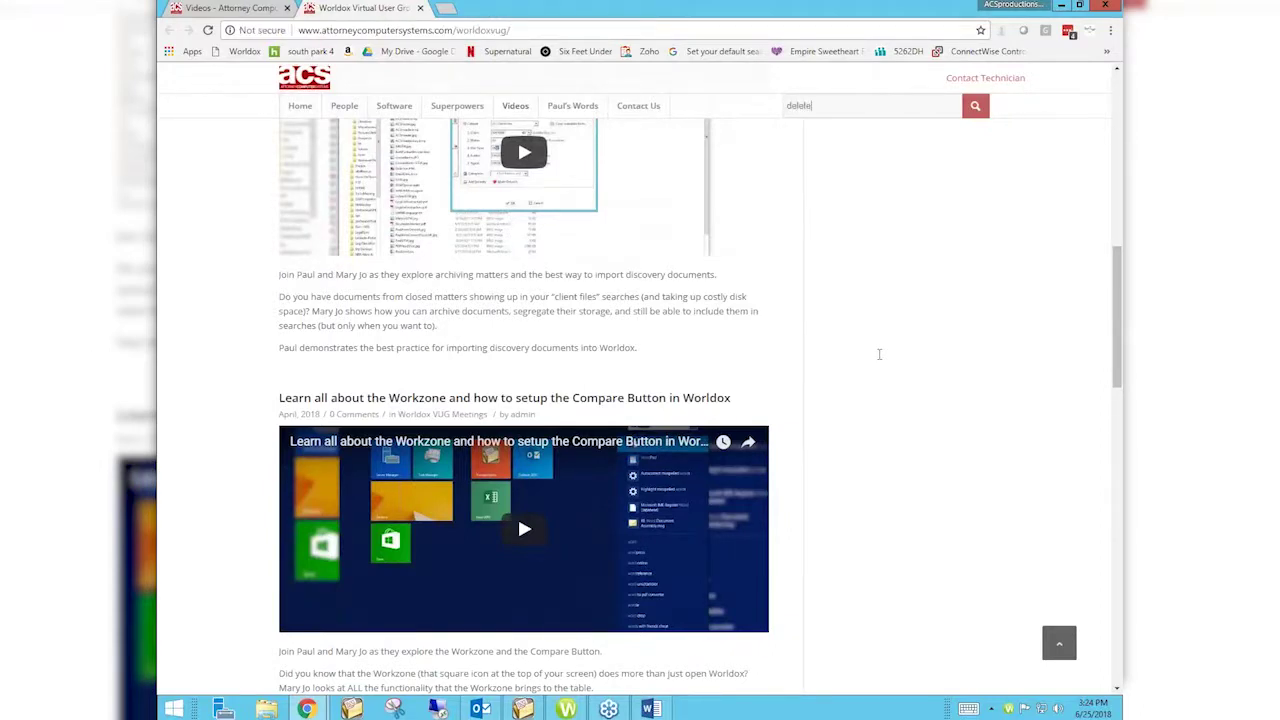
pyautogui.press('Return')
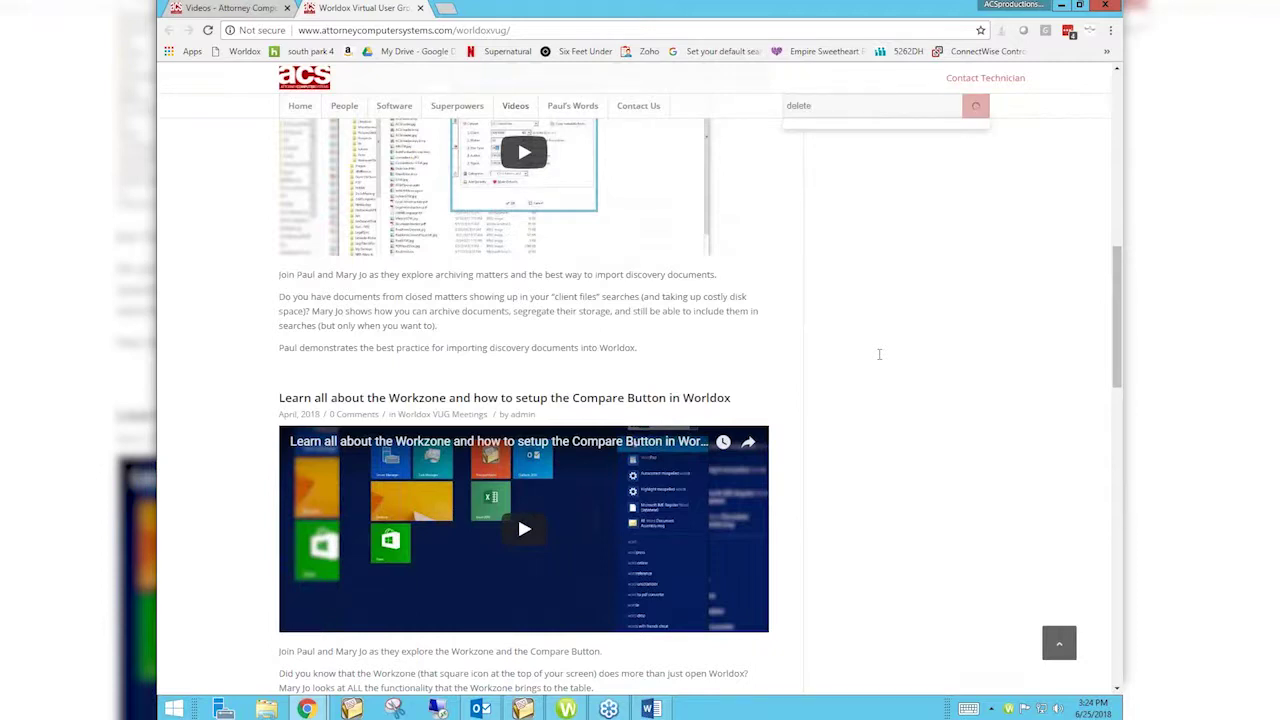